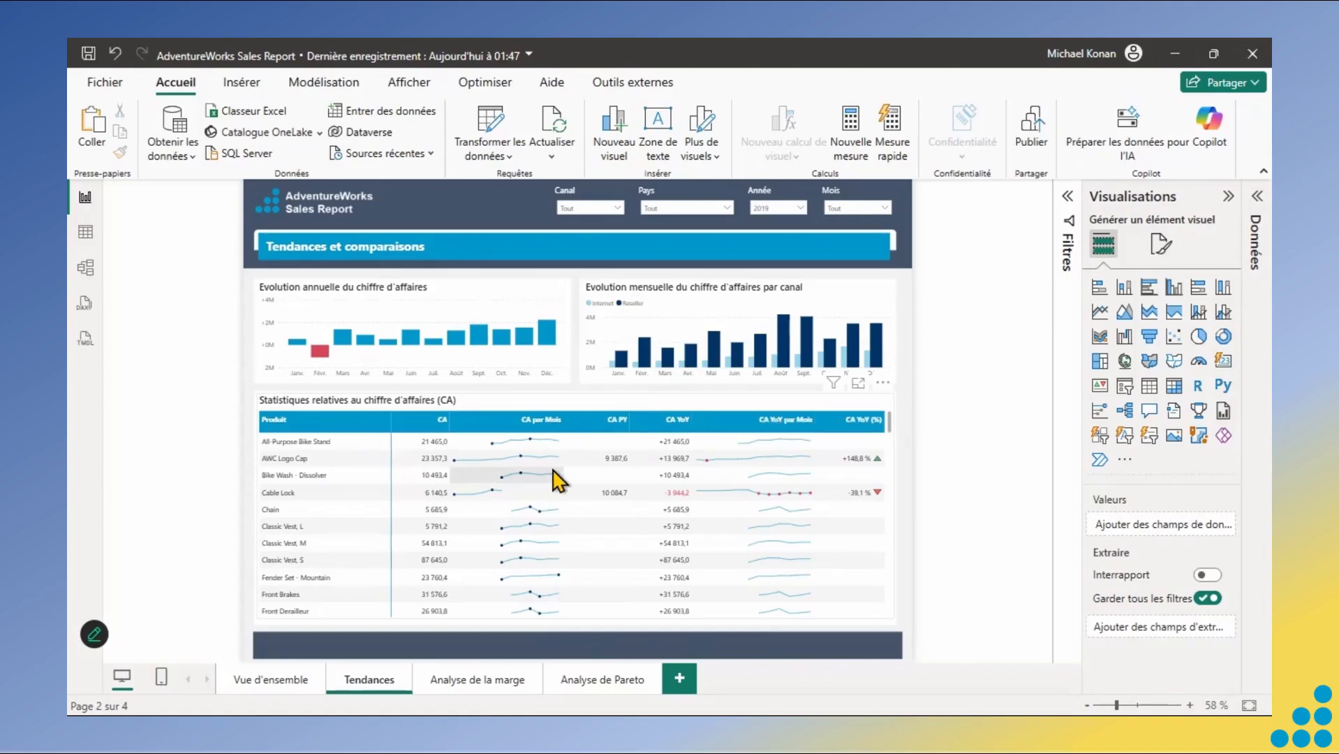
On the Analyse de la marge page, start a new field parameter and name it "Niveaux de produit".
left_click(482, 680)
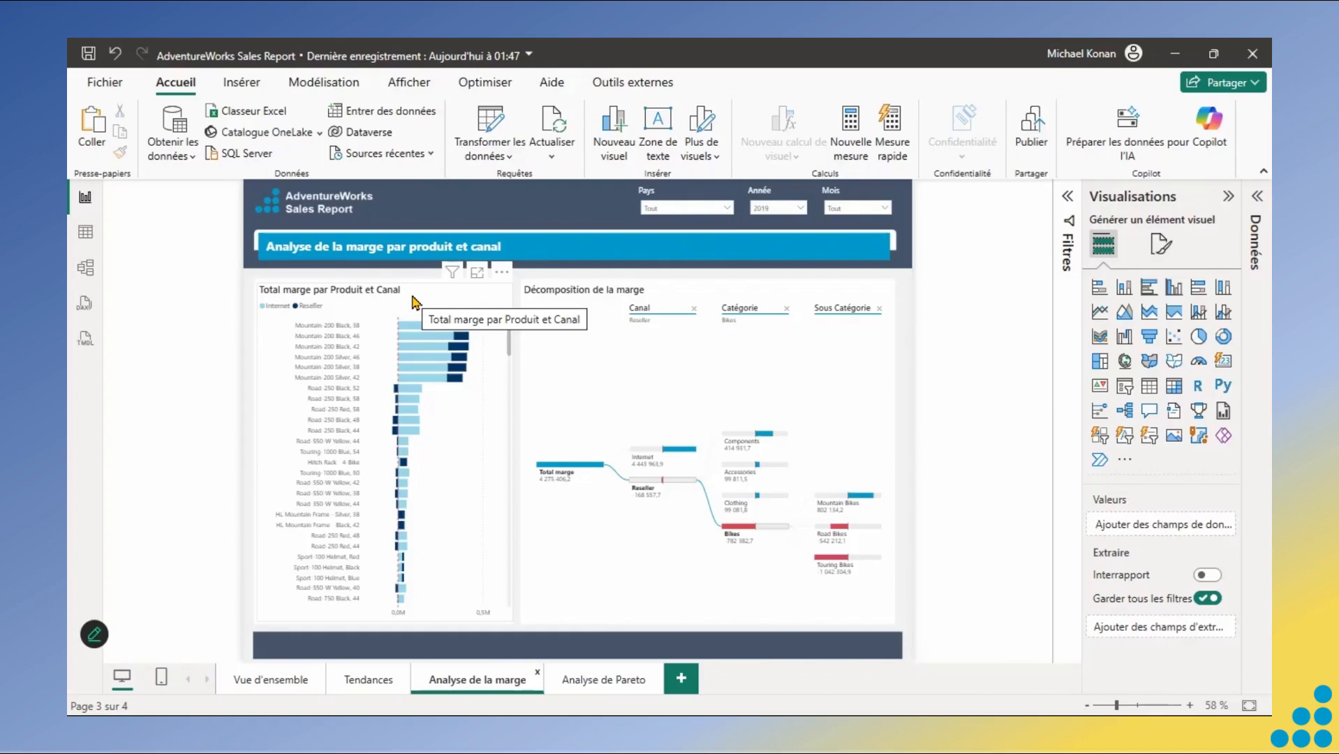
left_click(324, 85)
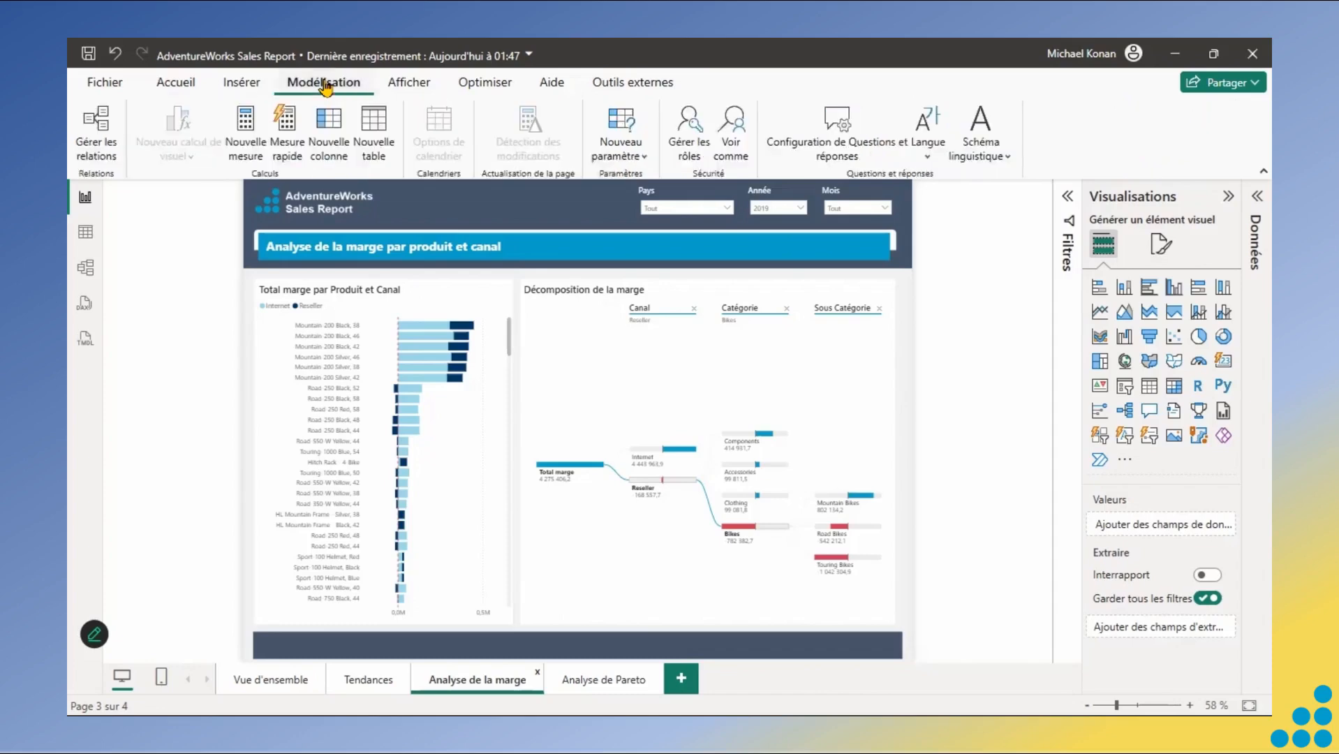
left_click(643, 158)
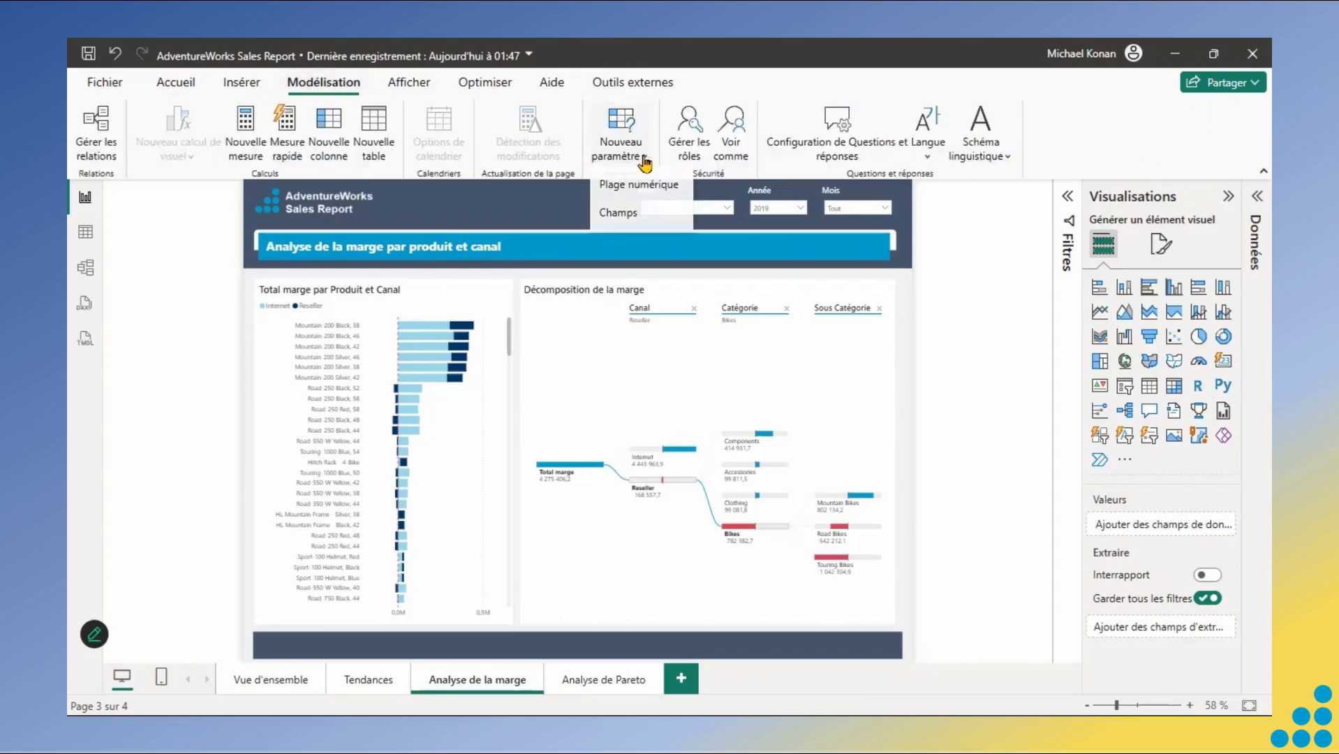
left_click(618, 216)
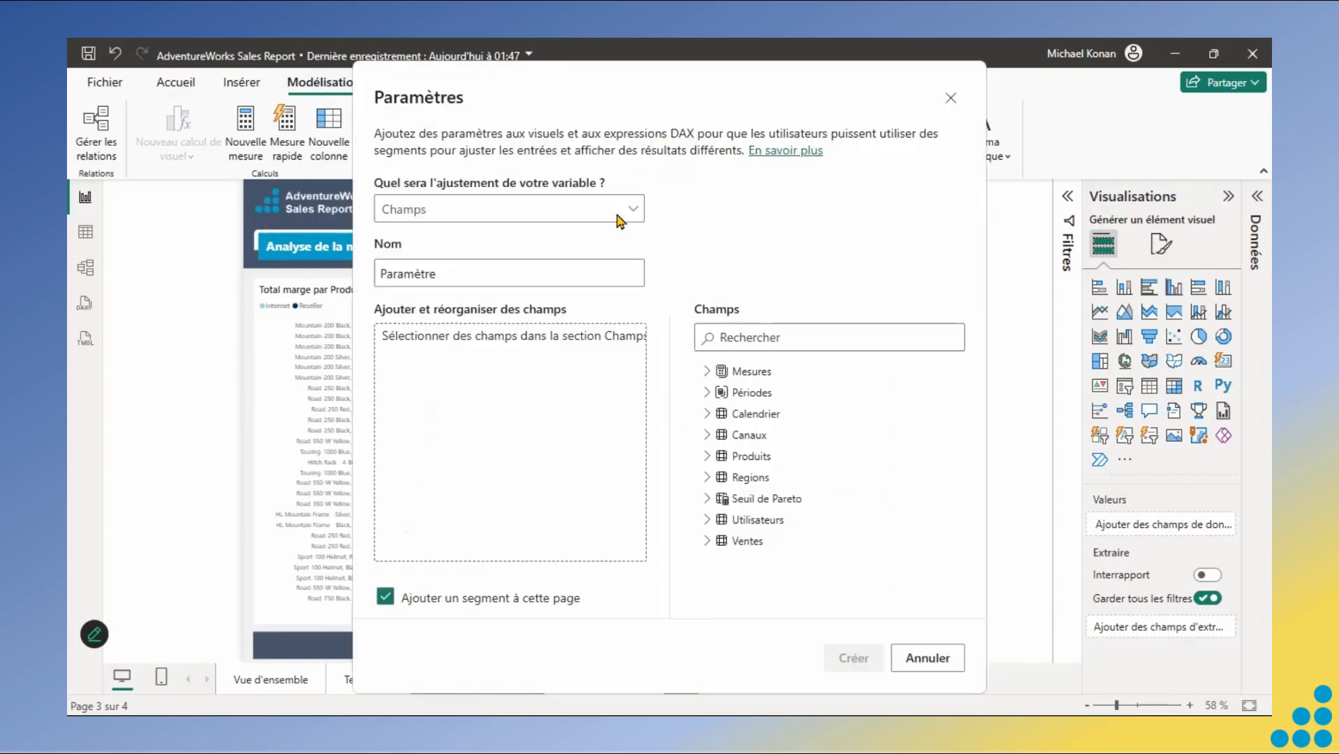
double_click(496, 270)
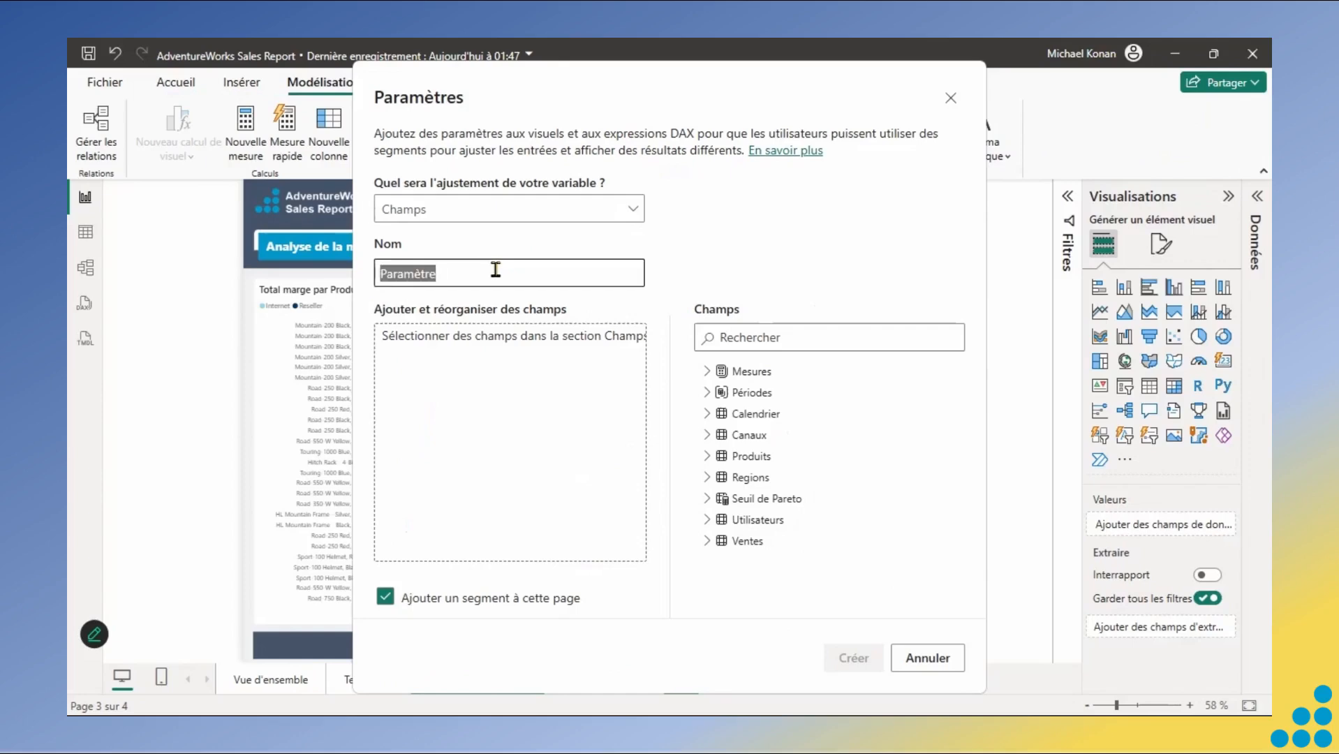
type("Niv")
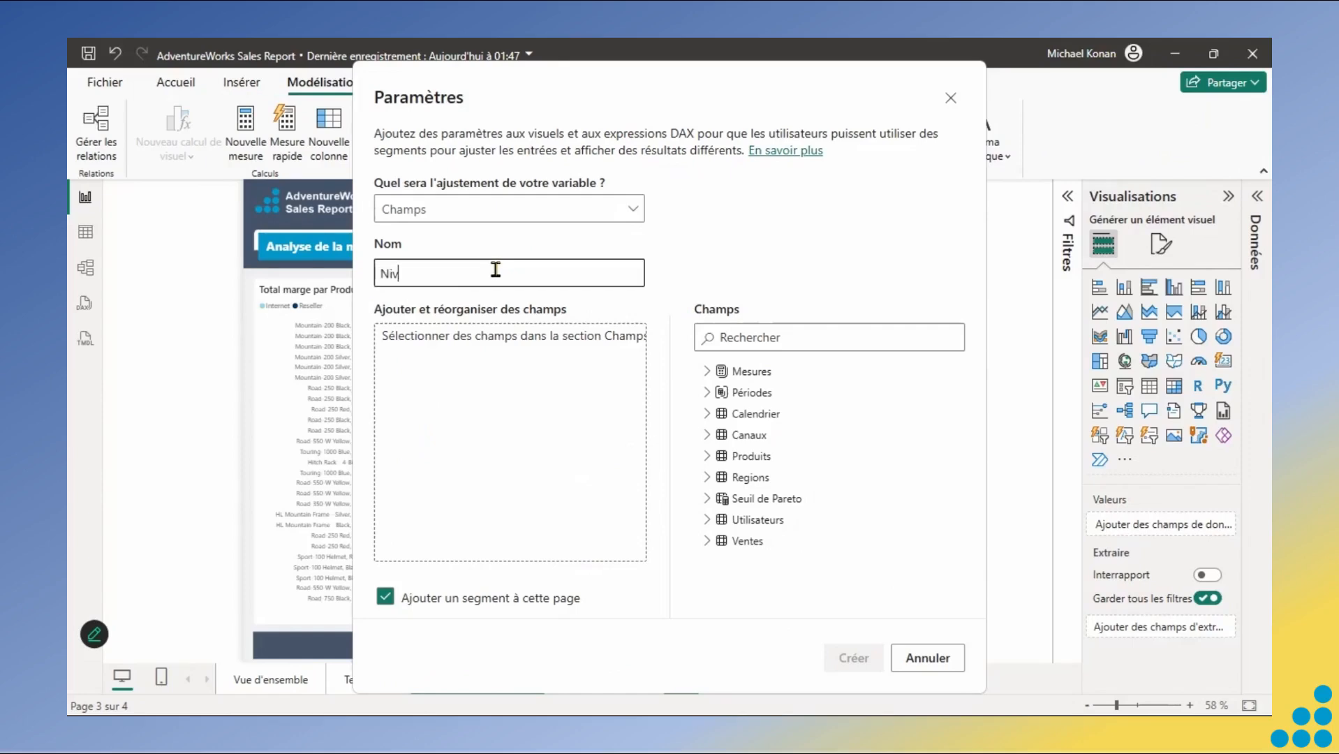
type("eaux de produit")
Create the parameter from the Produits fields Catégorie, Sous Catégorie and Produit, and move its slicer onto the margin decomposition visual.
left_click(708, 458)
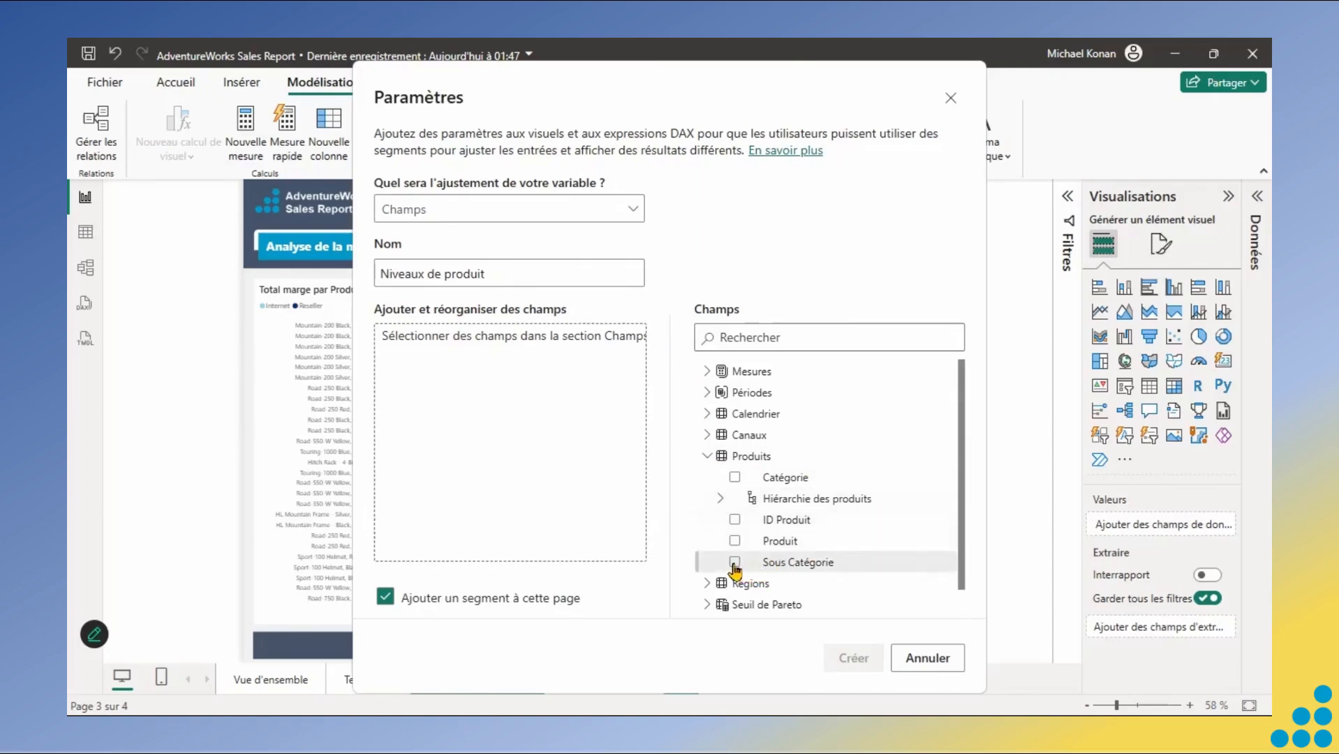
left_click(735, 477)
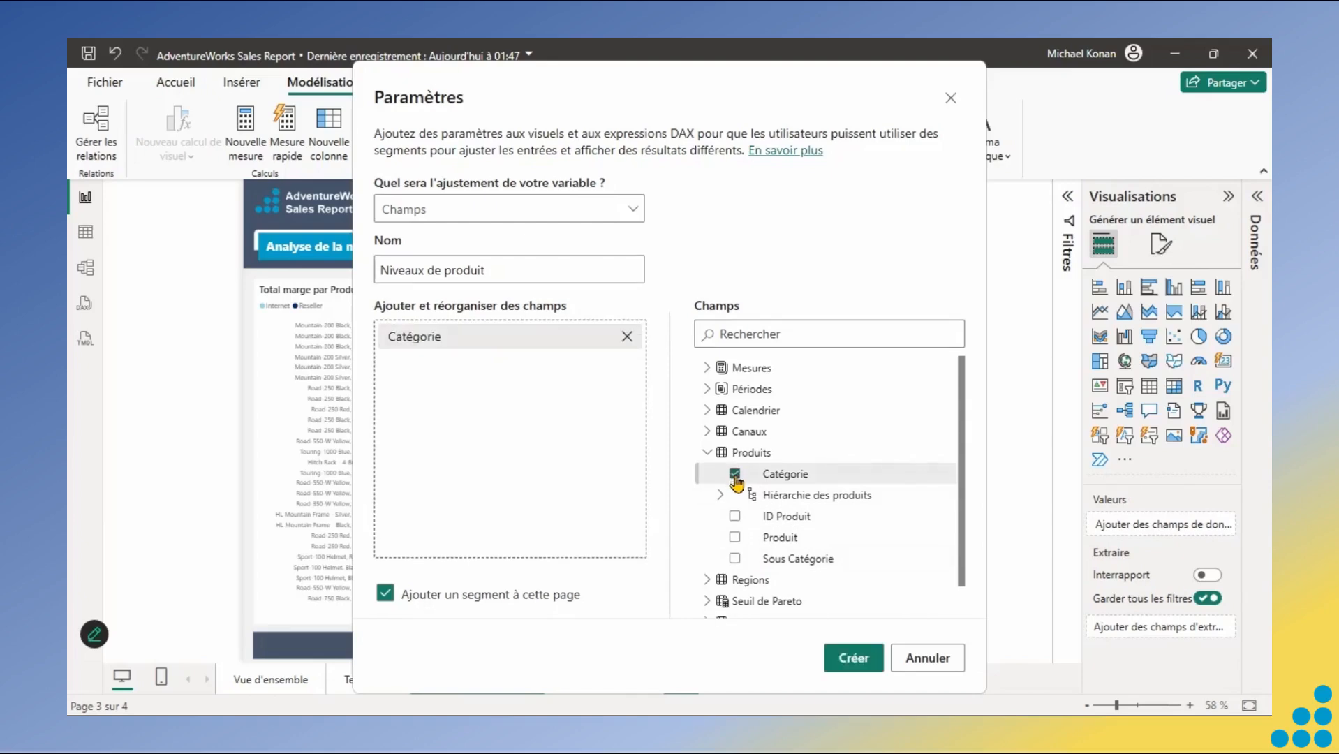
left_click(735, 560)
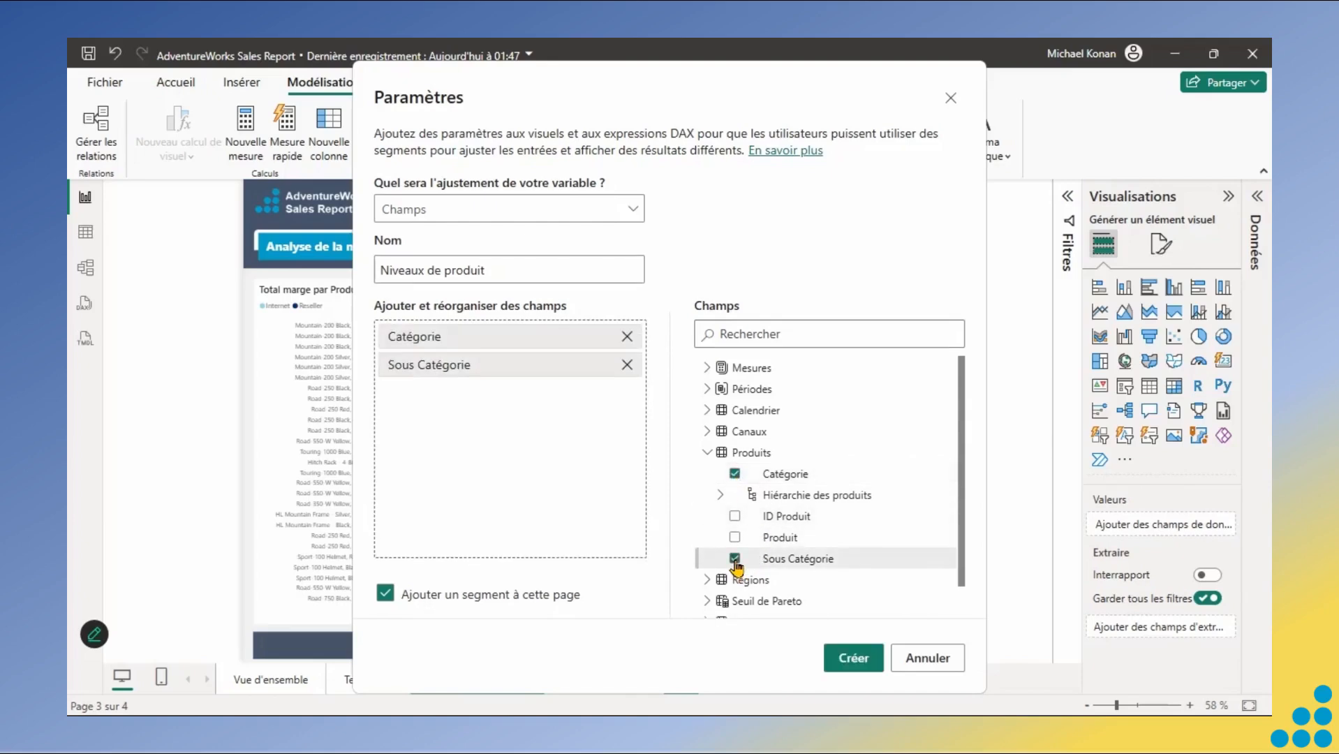
left_click(736, 538)
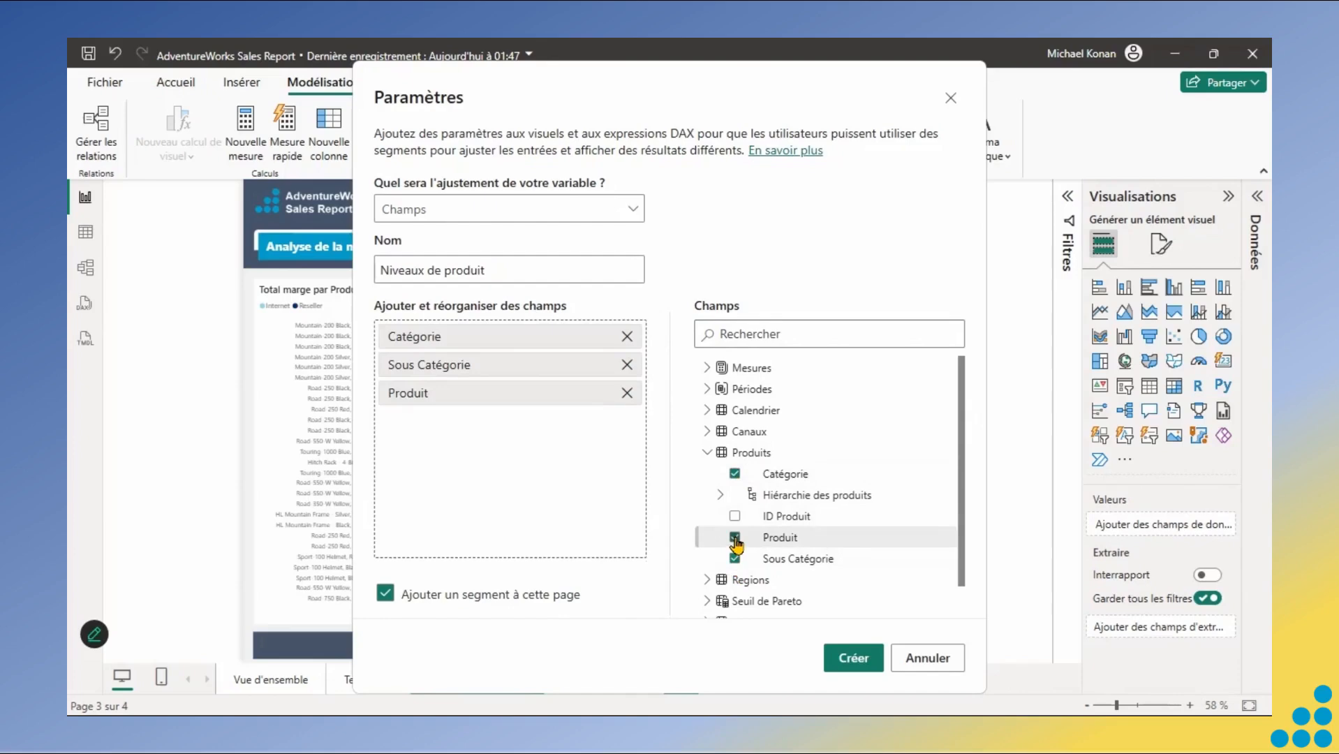
left_click(855, 659)
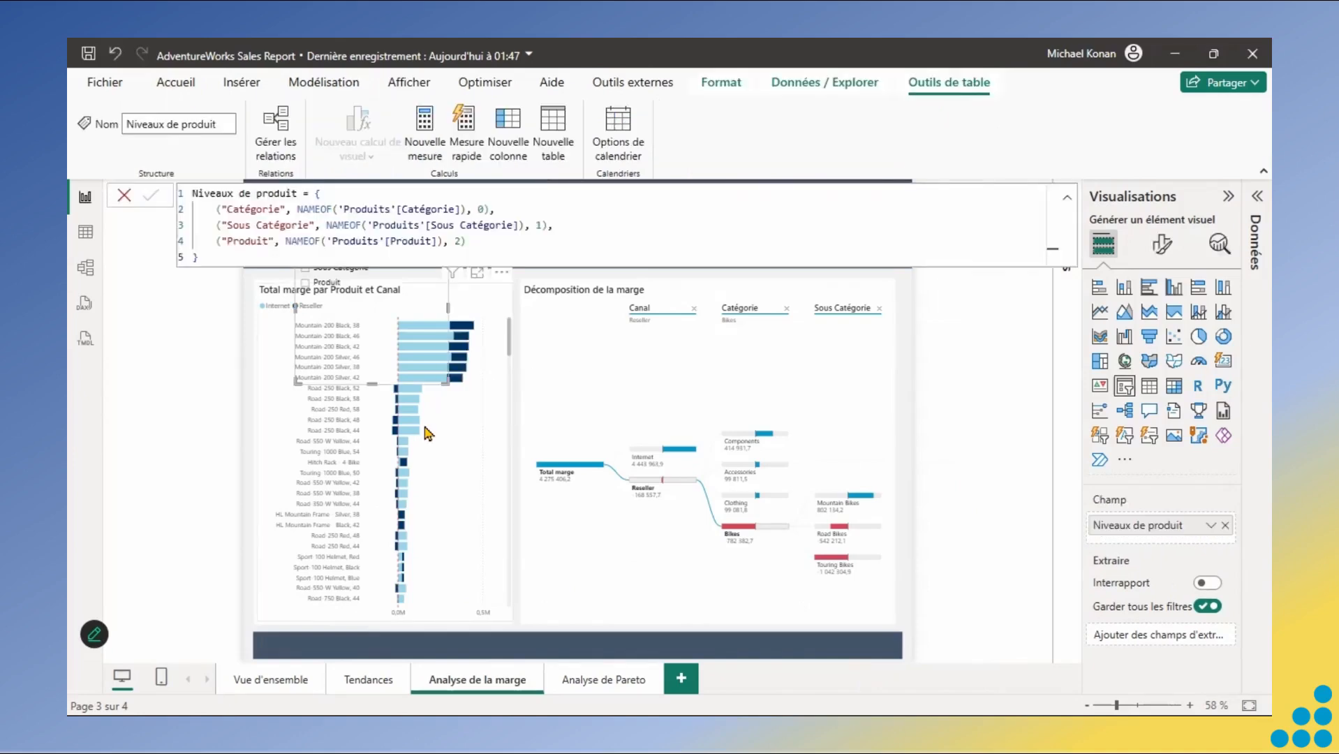
left_click(125, 196)
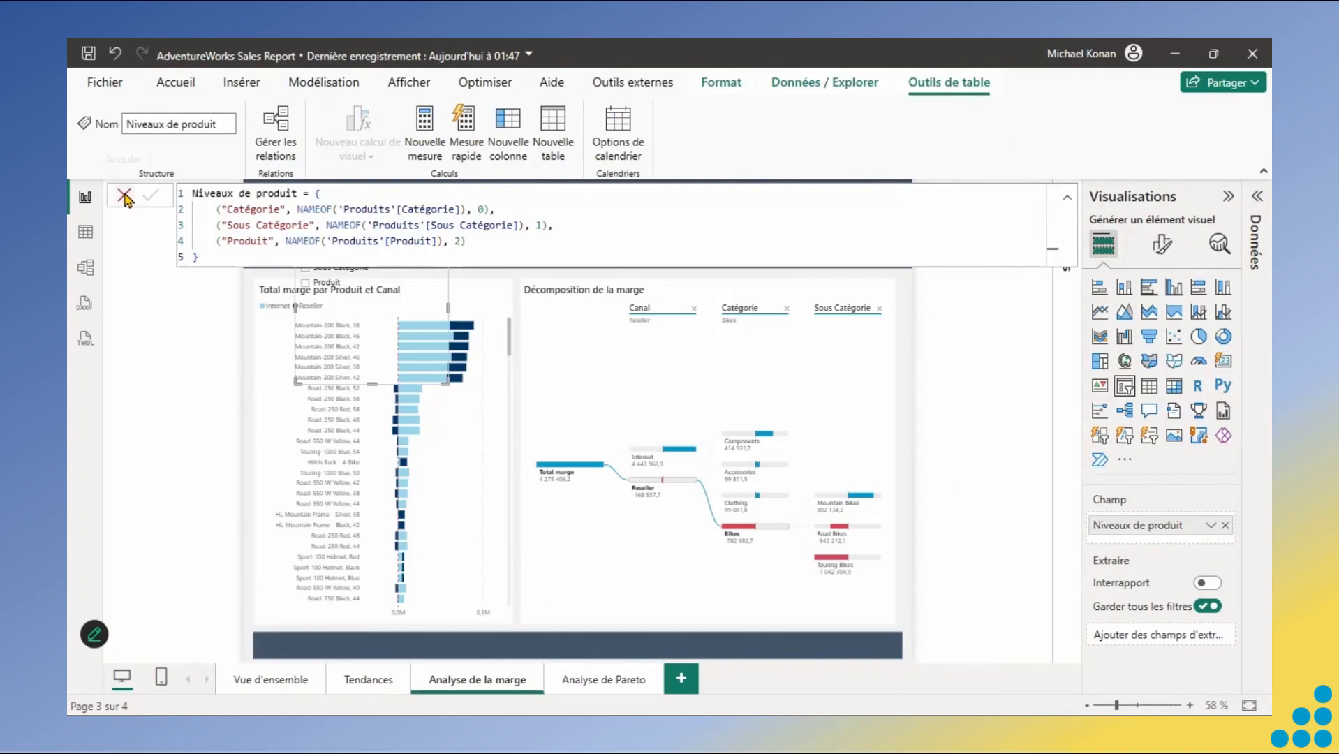
left_click_drag(429, 300, 667, 414)
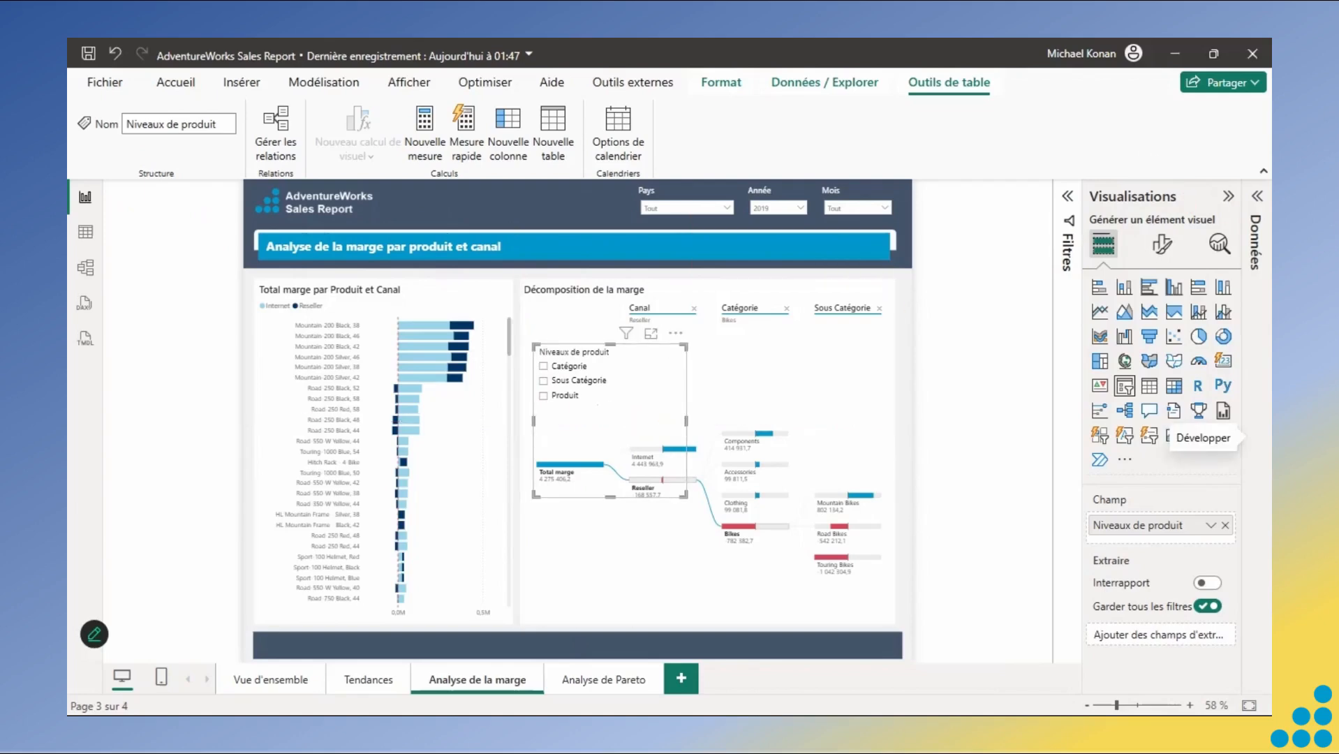
Display the Niveaux de produit table in the table view and inspect its rows and full DAX definition.
left_click(1255, 419)
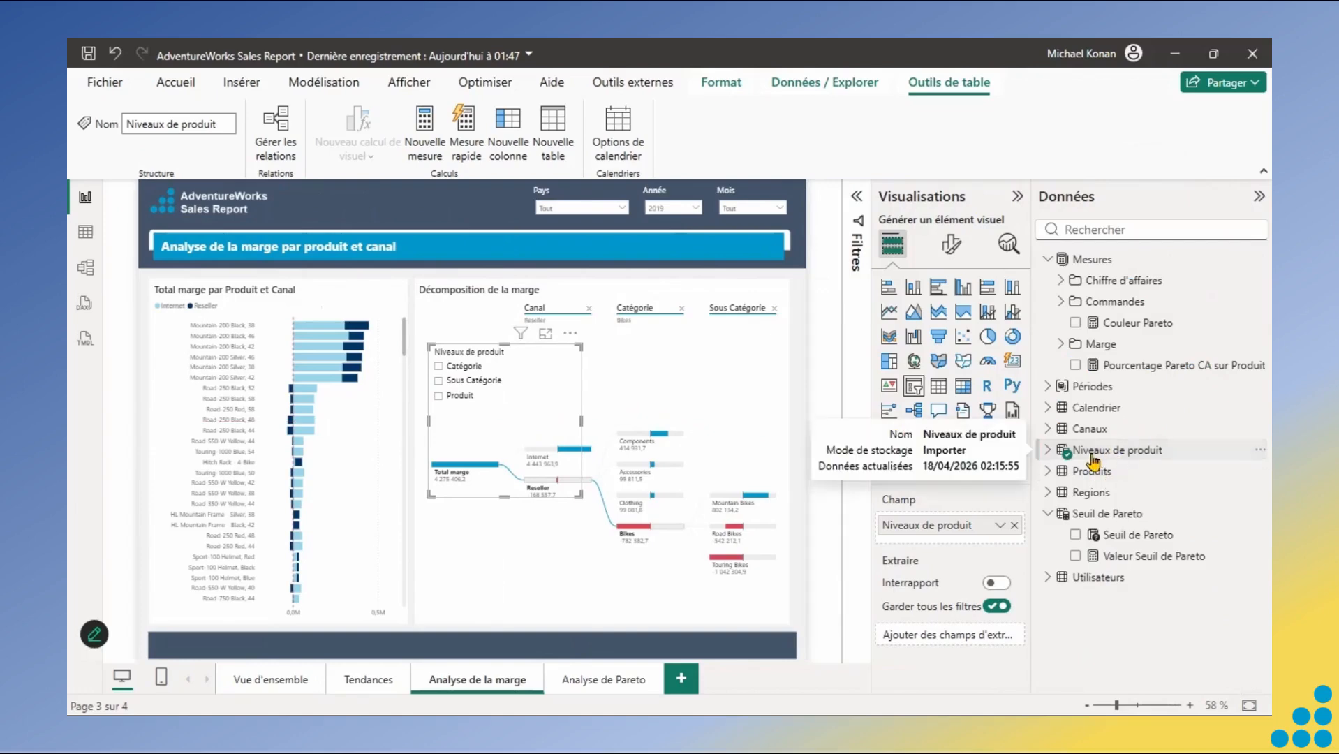
left_click(81, 236)
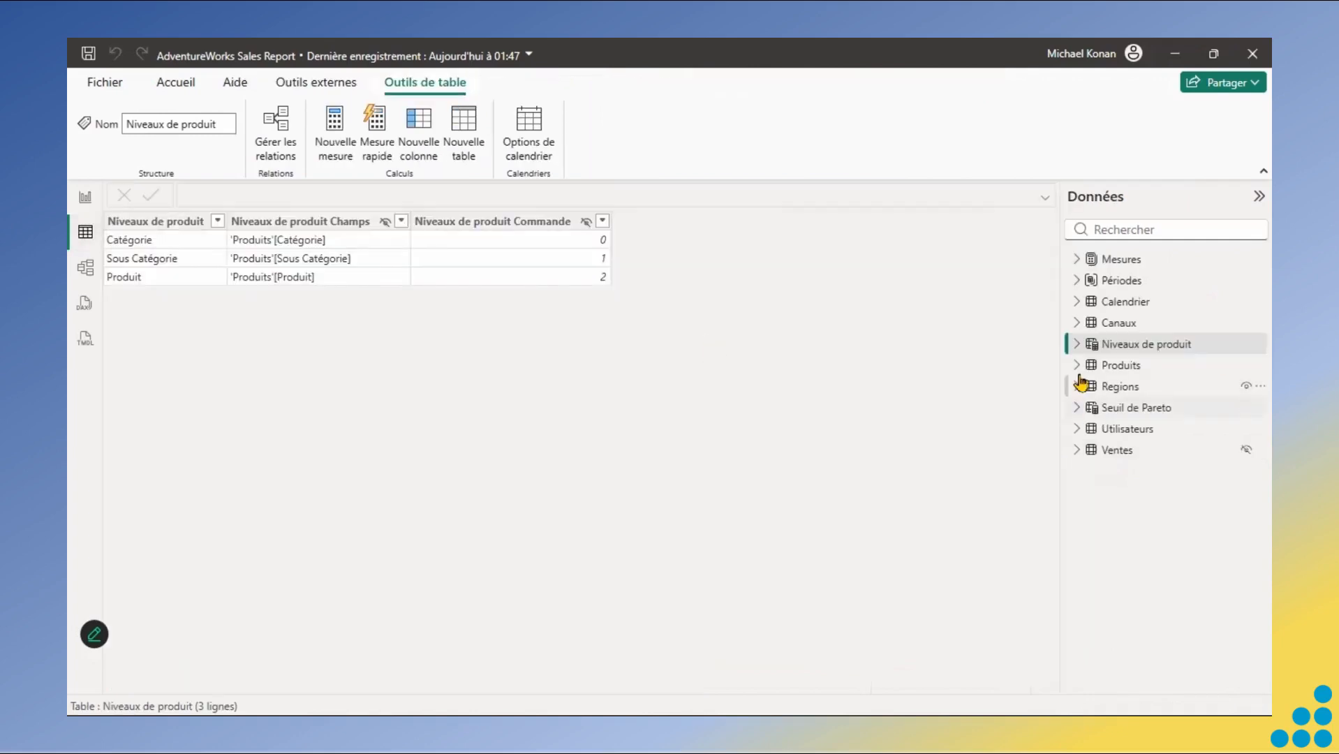
left_click(1142, 347)
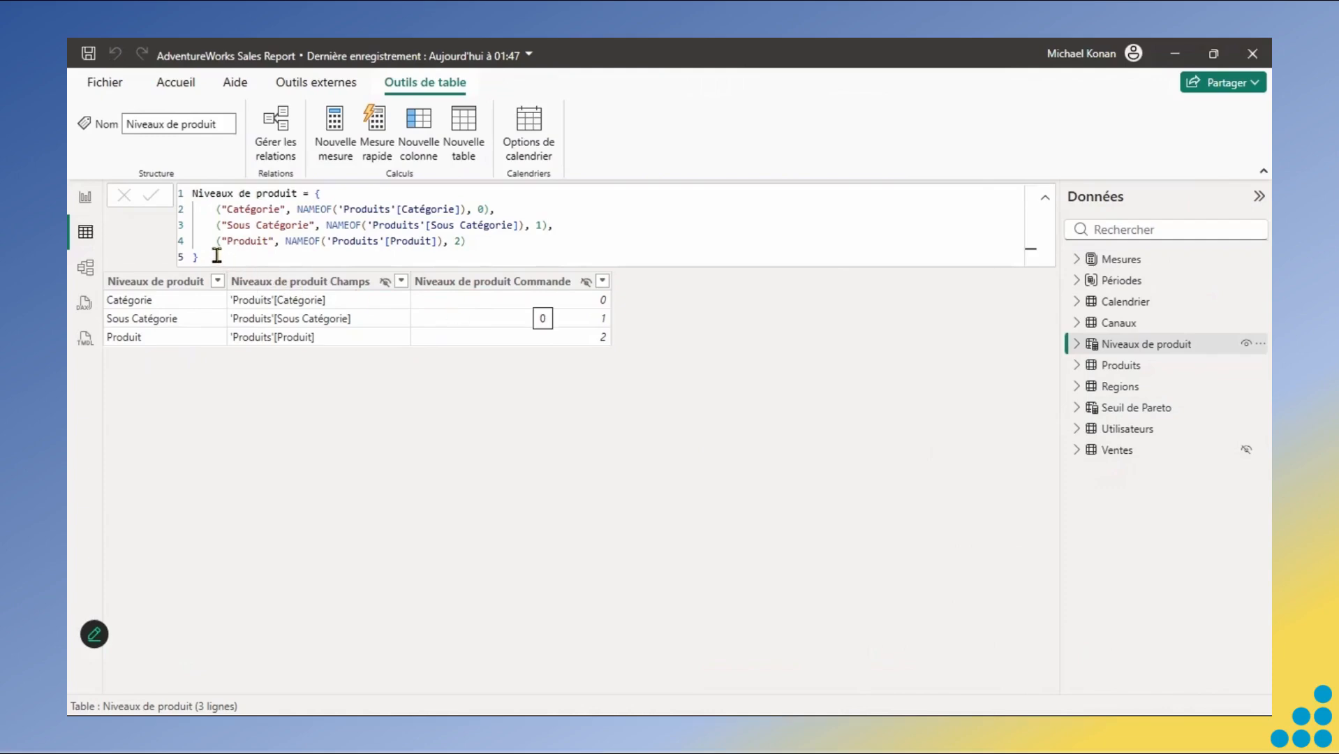
left_click_drag(199, 257, 183, 197)
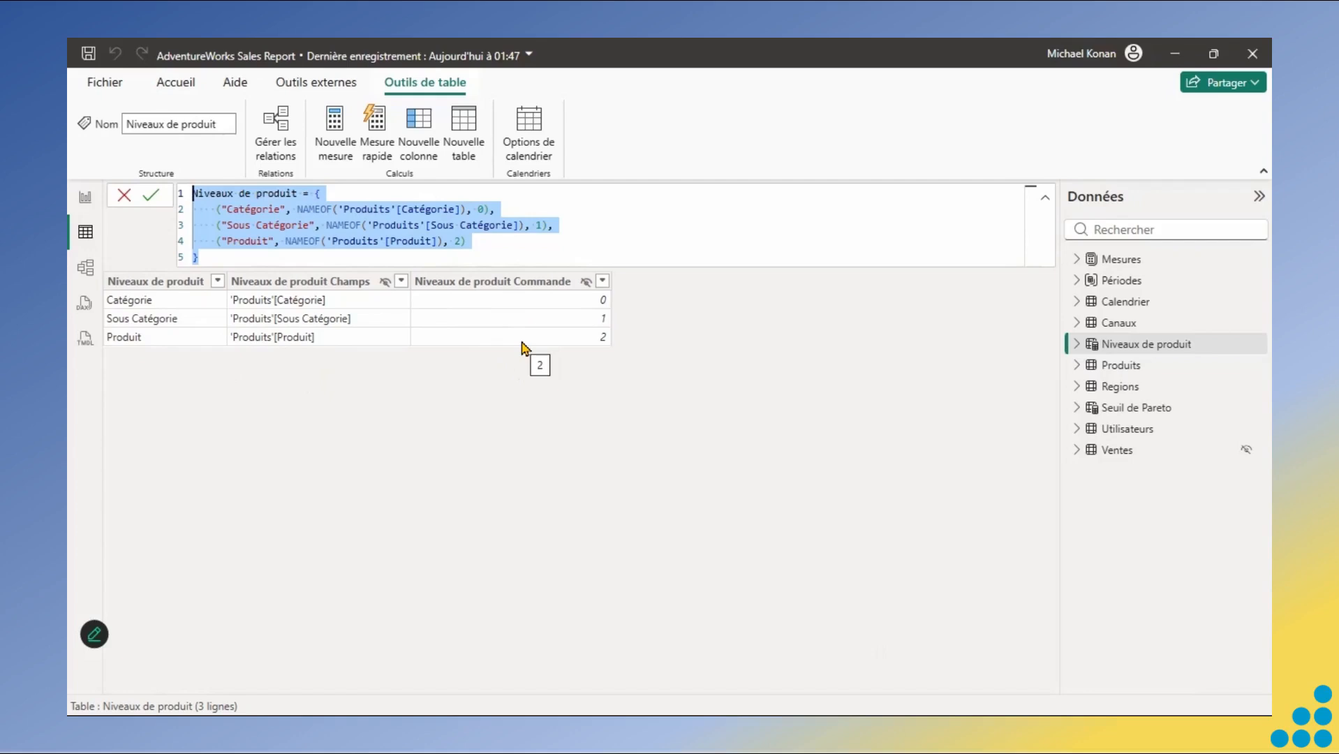
left_click(499, 249)
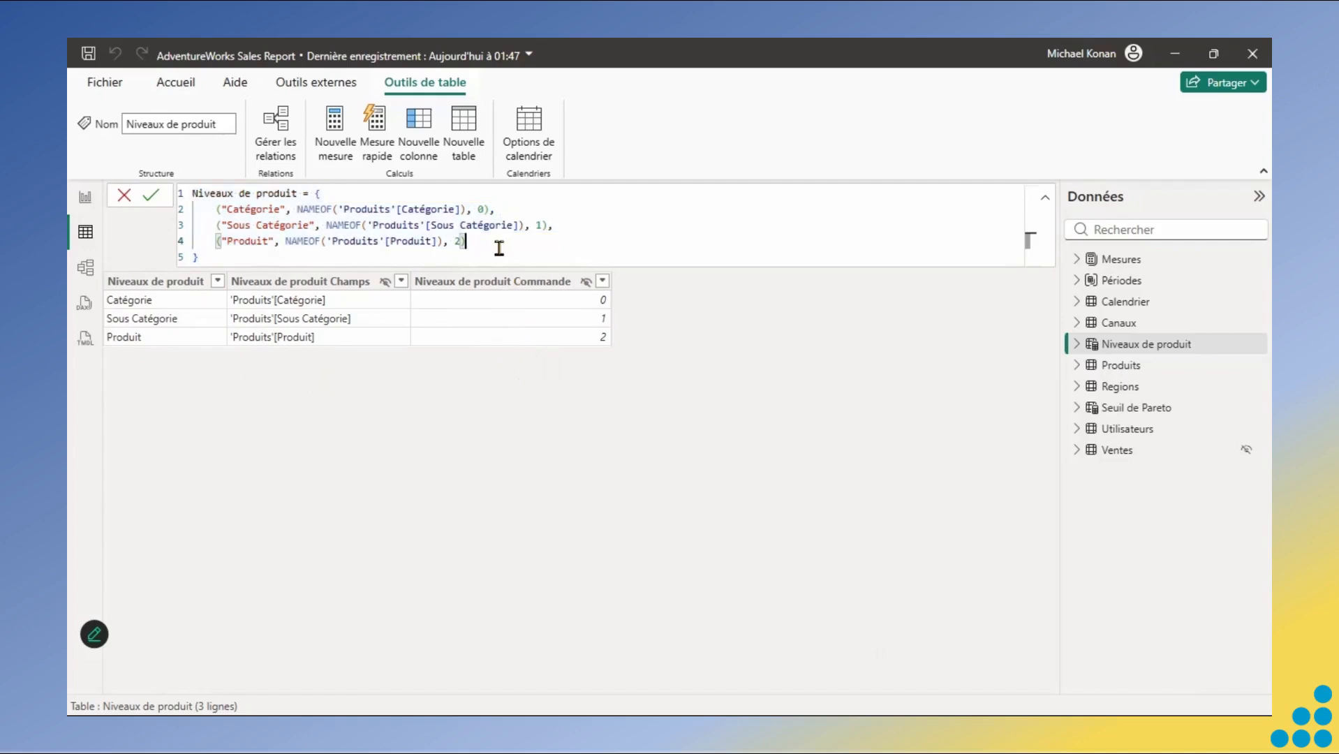
Examine the label, NAMEOF reference and order number of each entry in the Niveaux de produit formula.
double_click(241, 210)
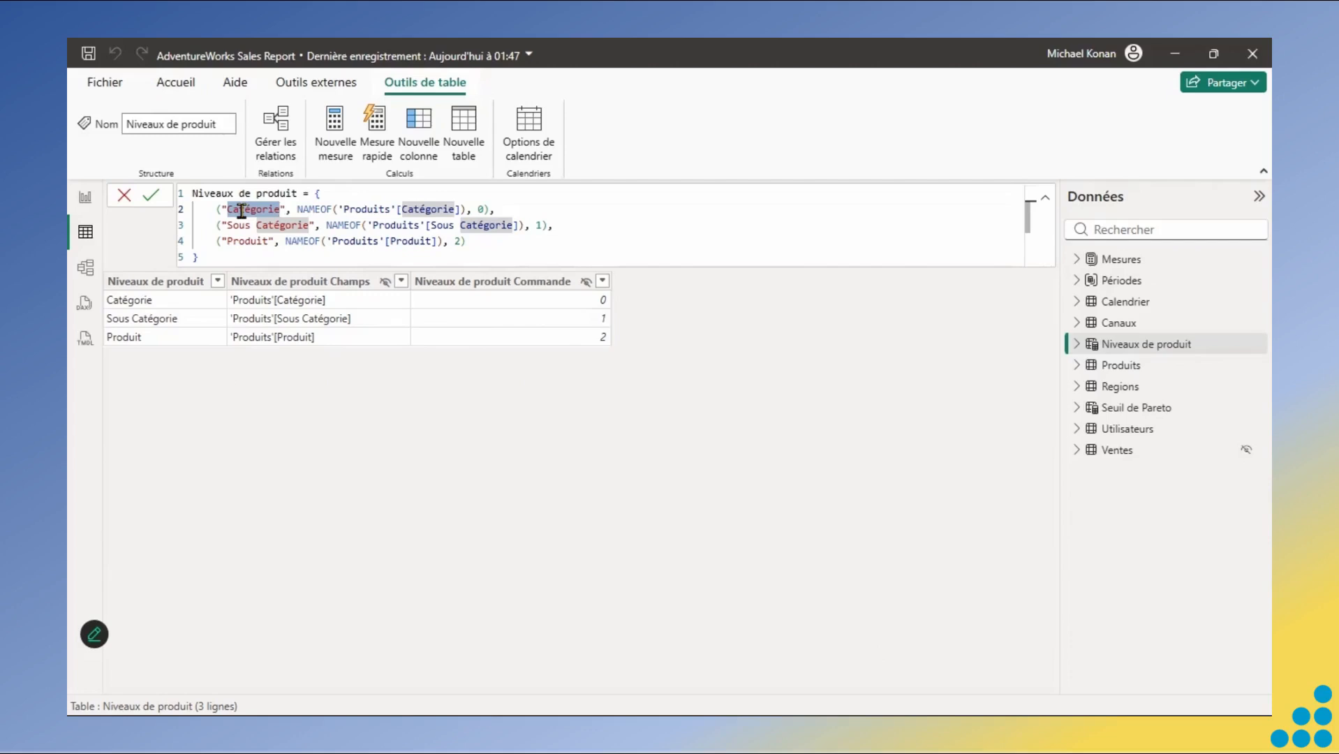
double_click(308, 209)
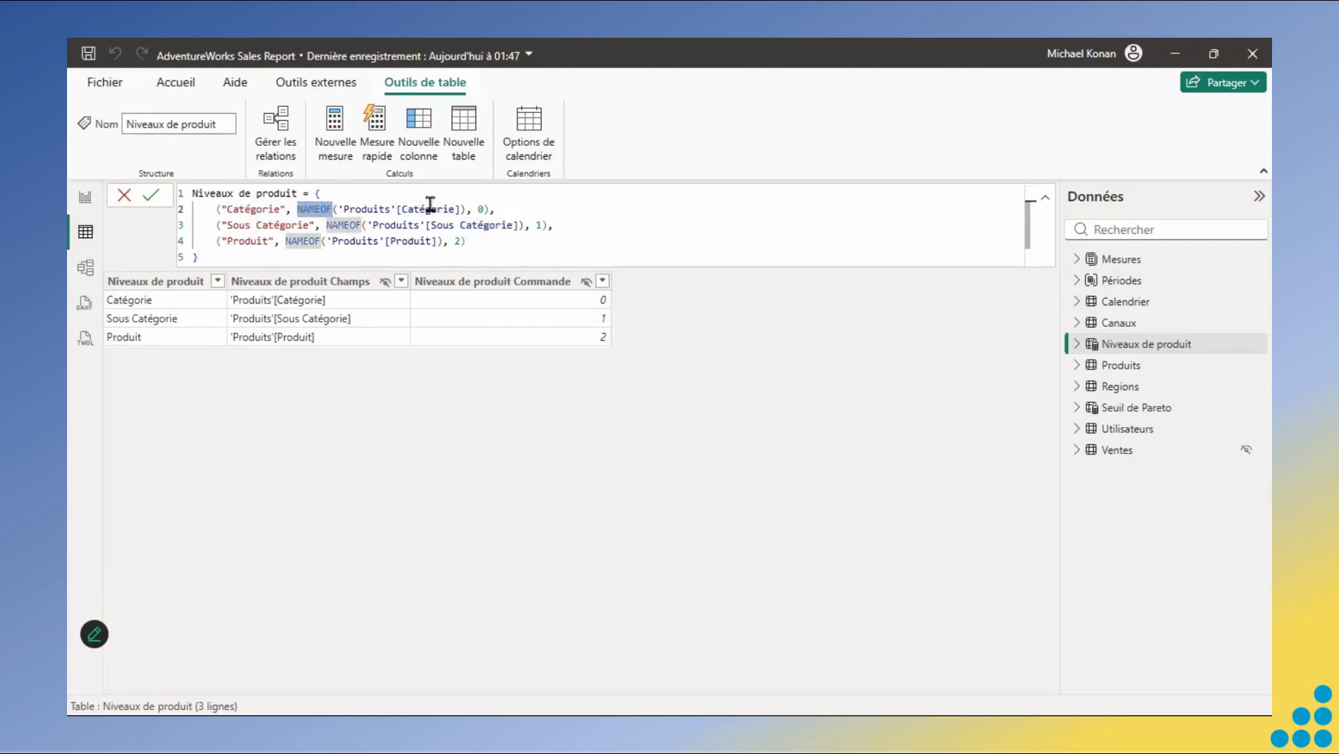
left_click_drag(464, 208, 339, 208)
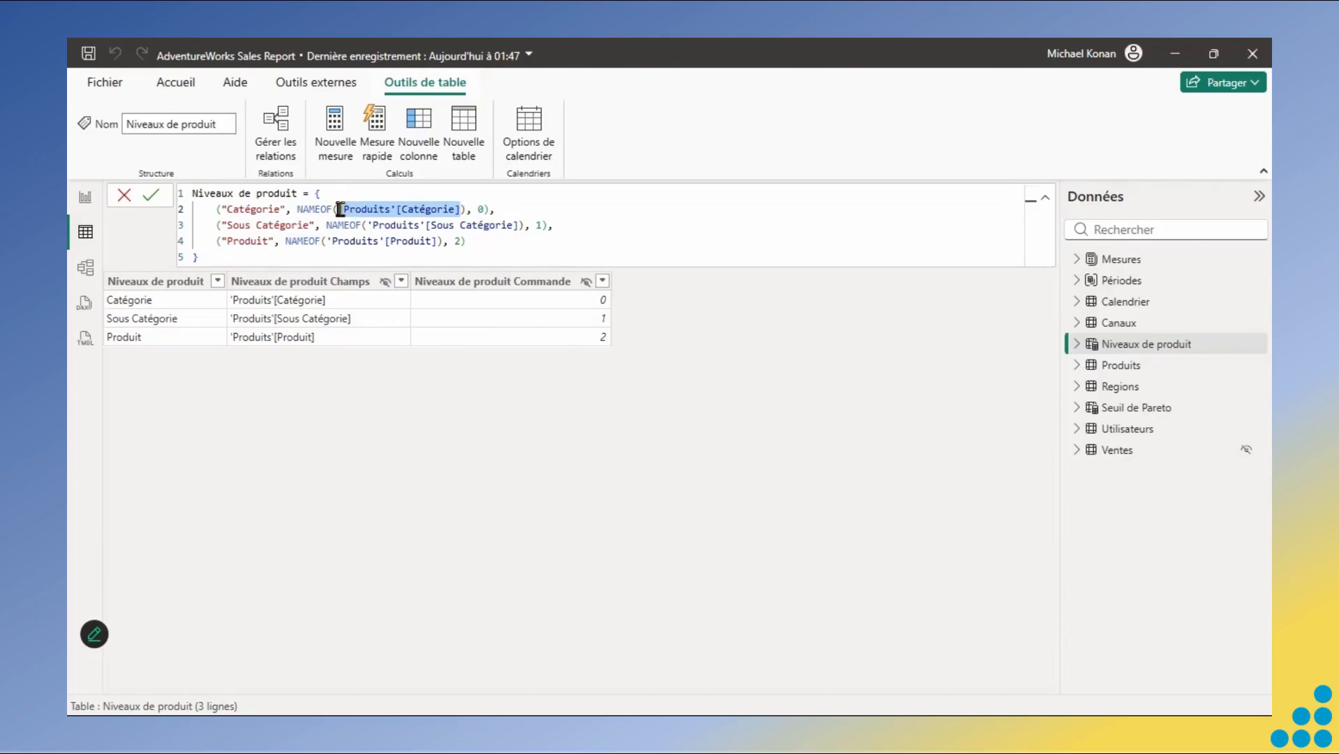
left_click(225, 225)
left_click_drag(227, 225, 302, 225)
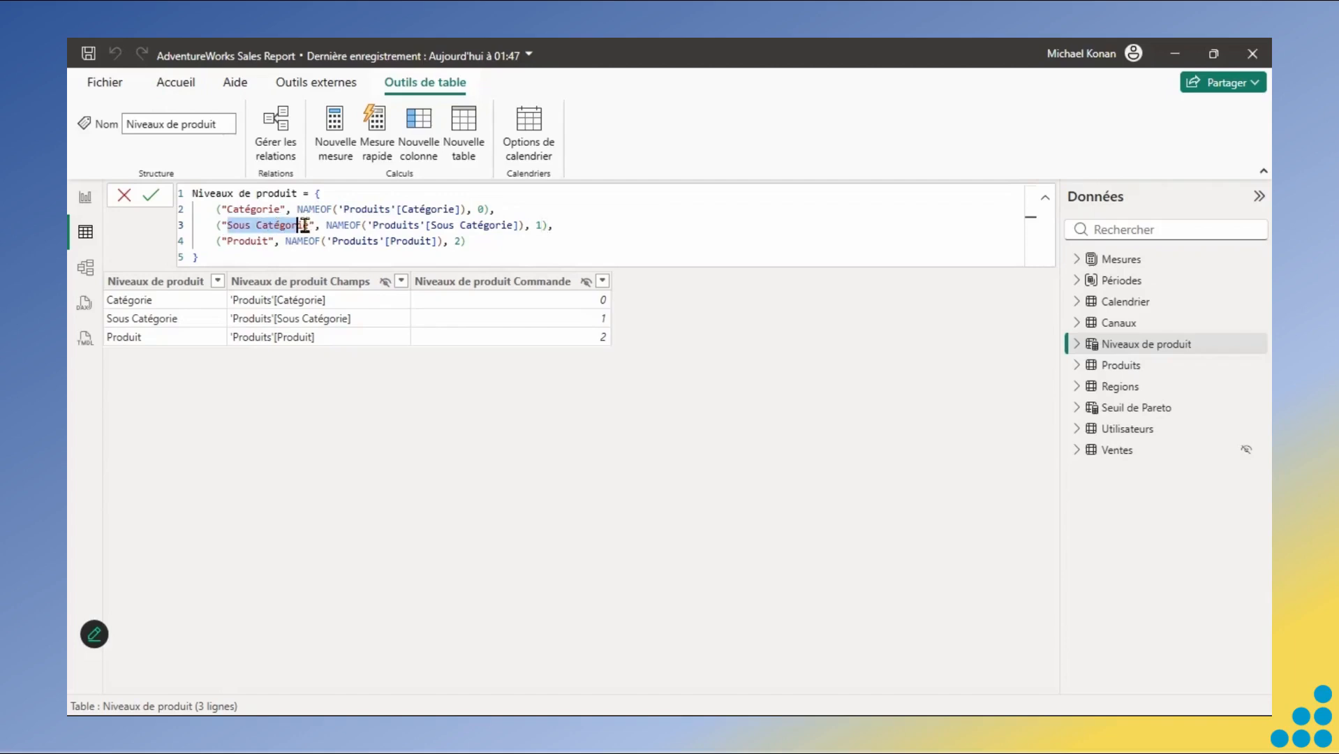
double_click(345, 225)
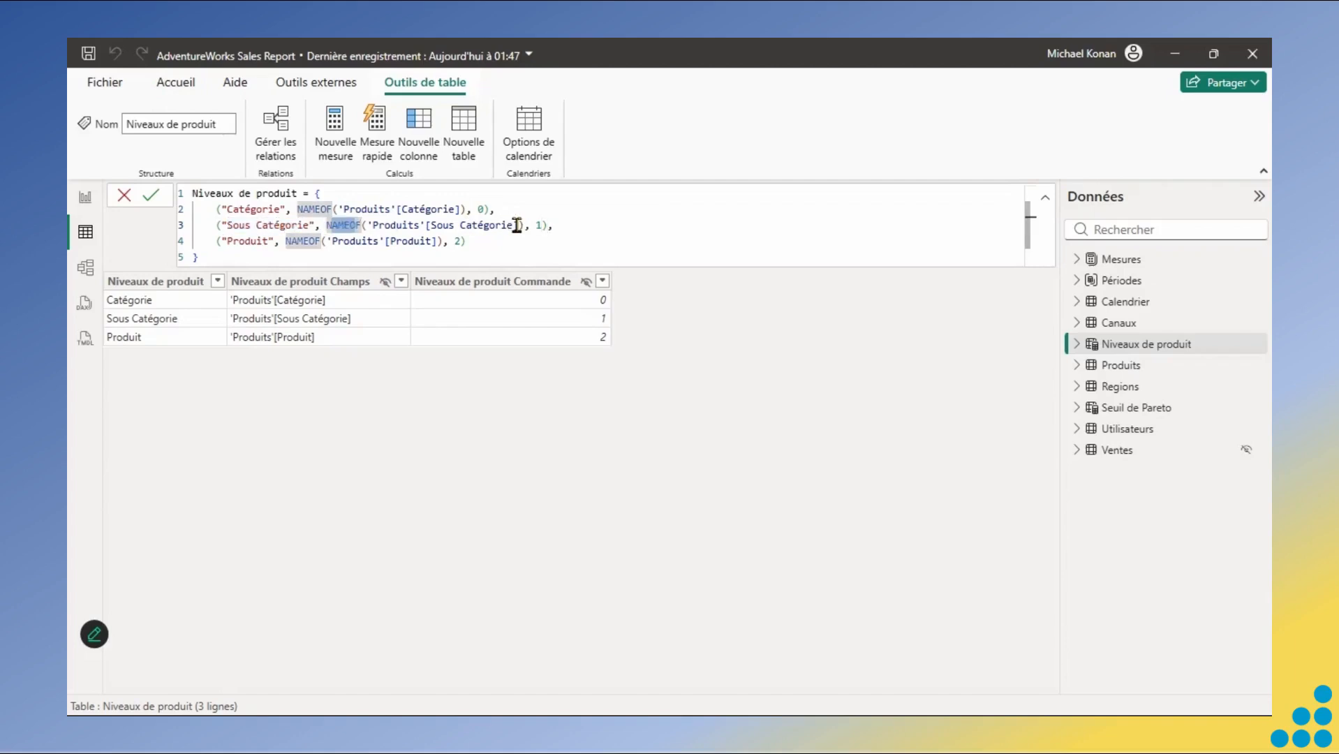
left_click_drag(520, 225, 366, 225)
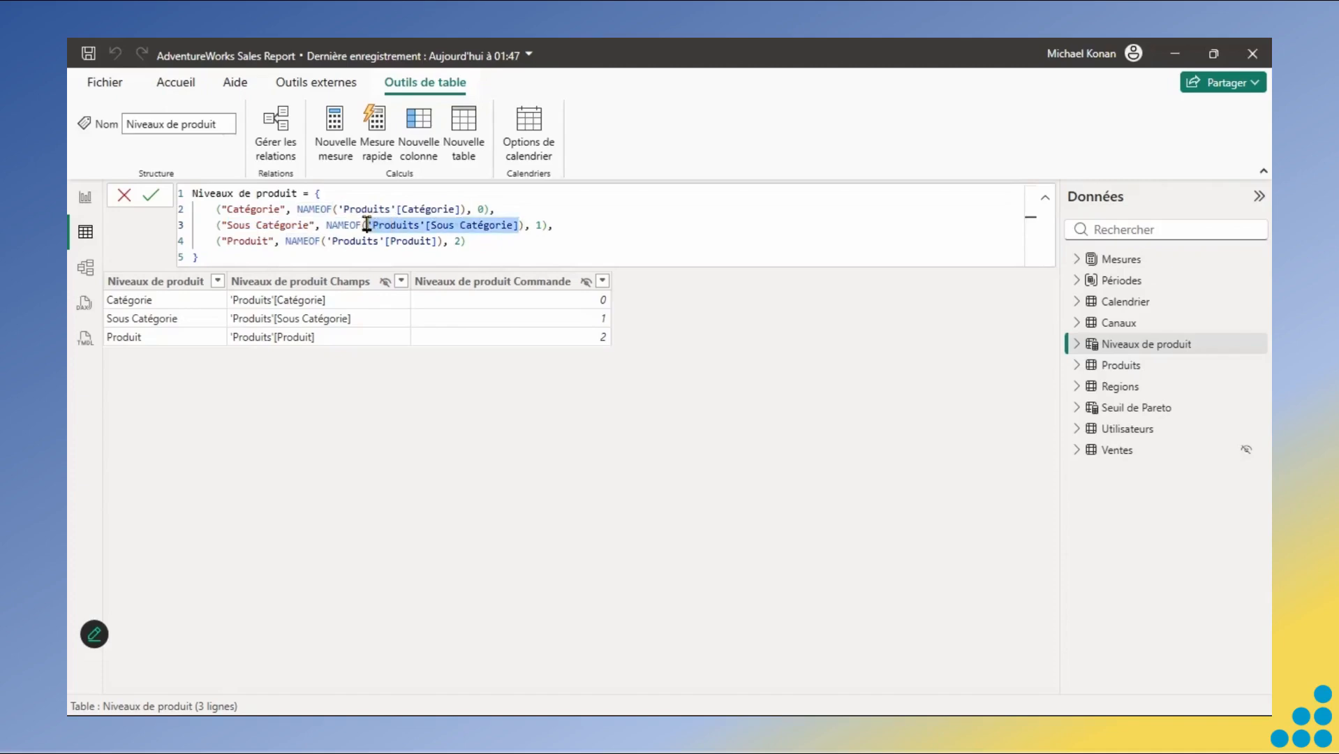
double_click(244, 241)
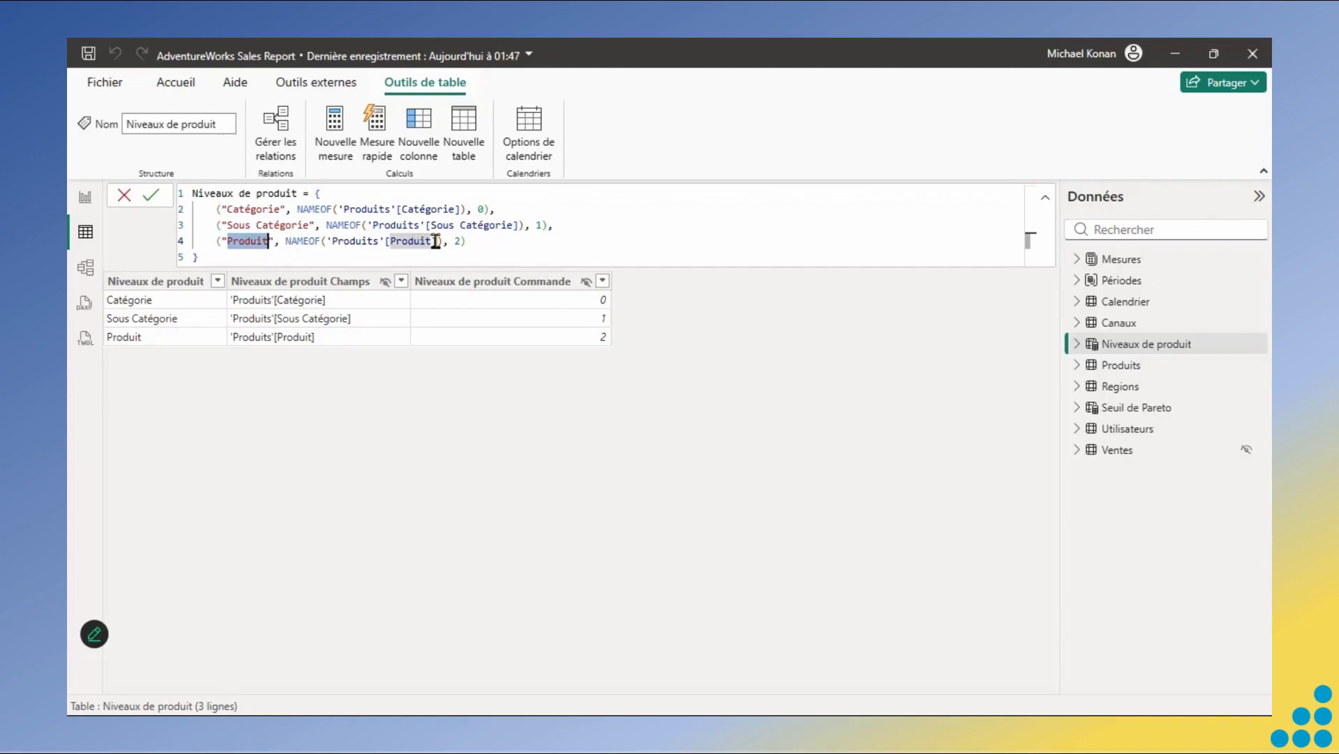
left_click(347, 242)
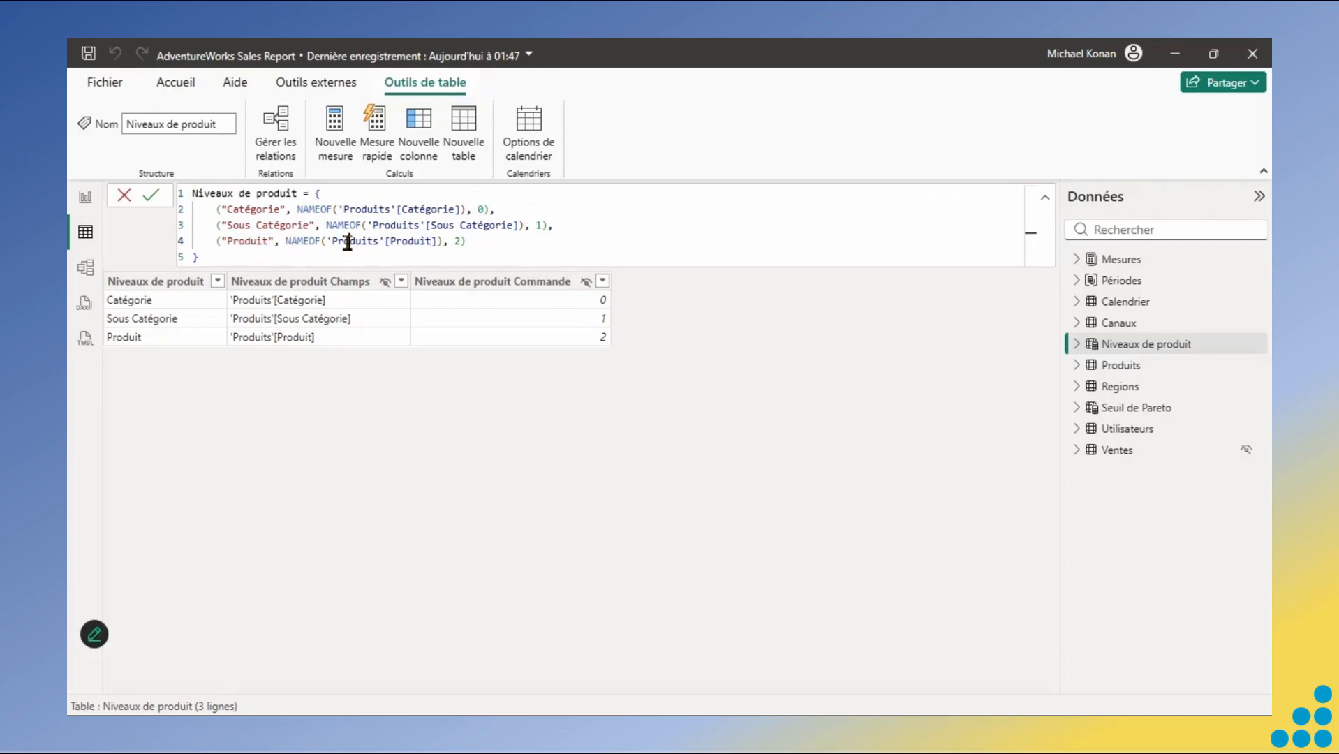
double_click(252, 212)
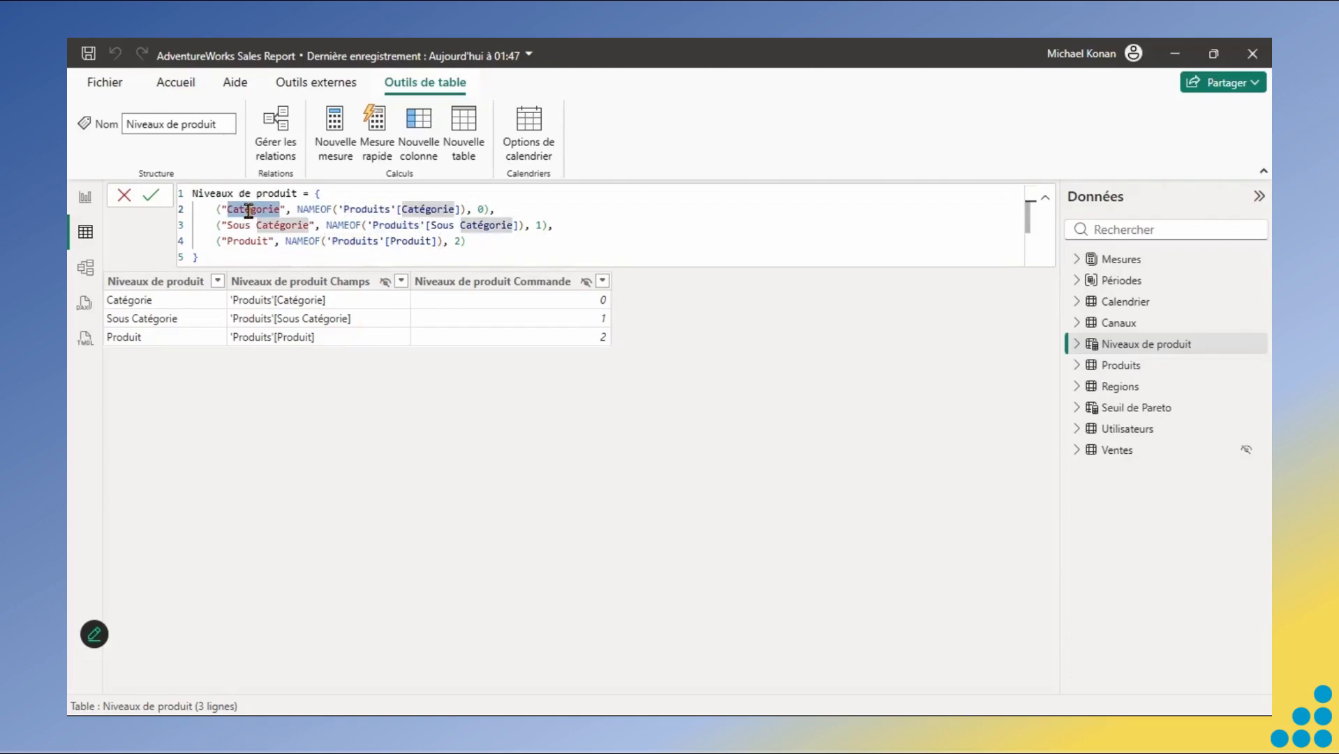
double_click(241, 226)
double_click(245, 241)
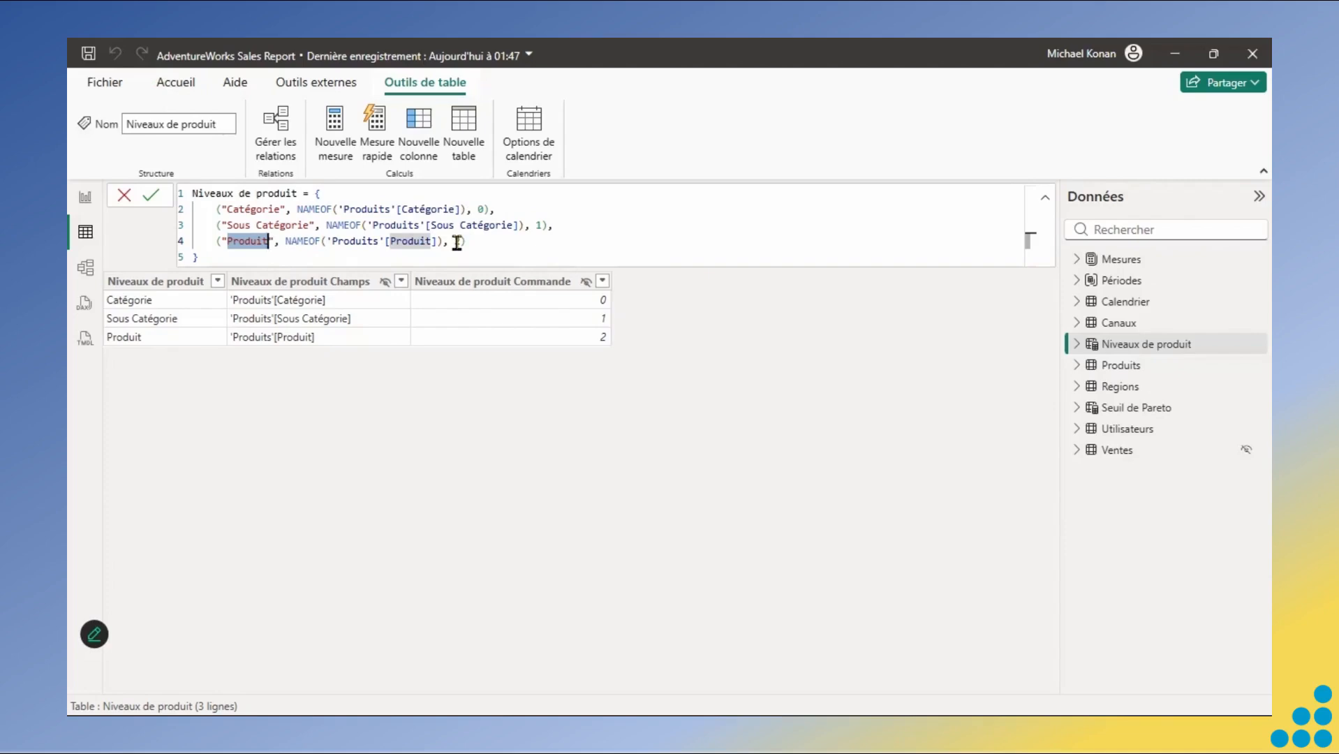
Return to the report page and move the Niveaux de produit slicer to the upper right of the total margin chart.
left_click(85, 200)
left_click_drag(525, 397, 517, 566)
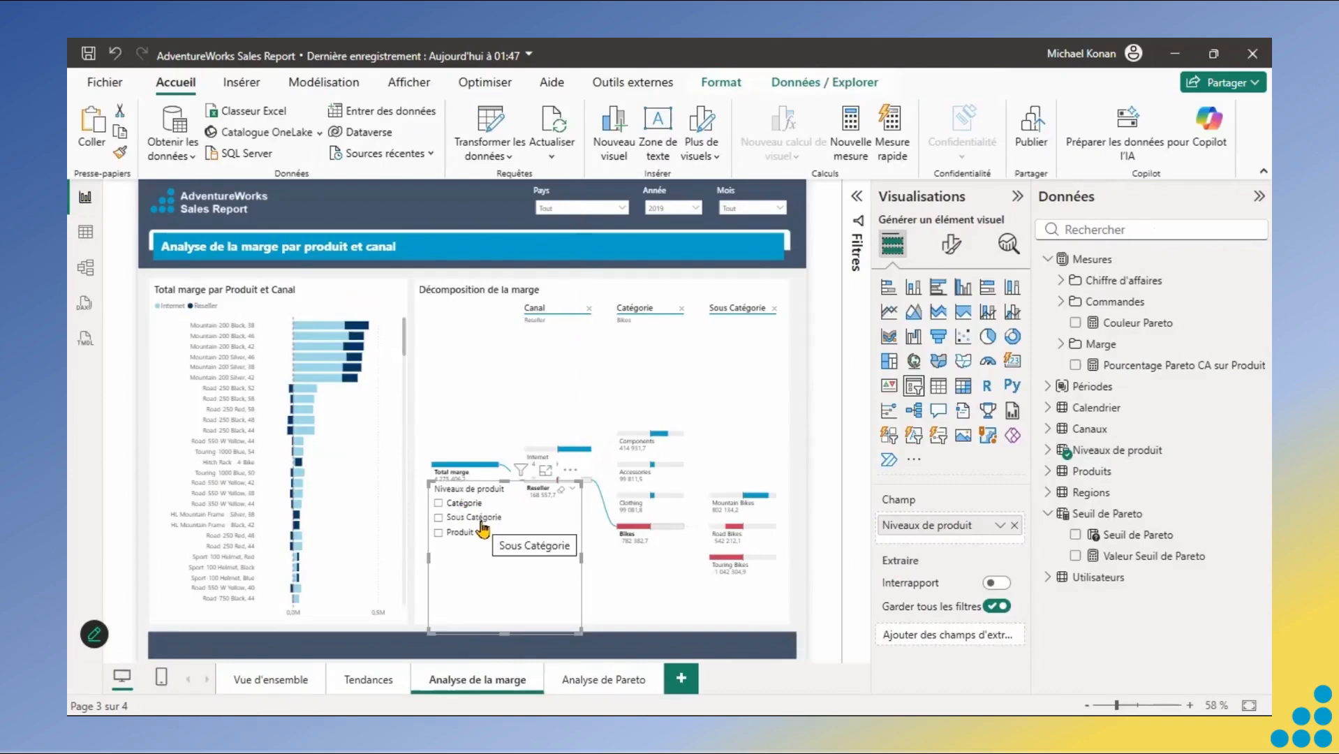
left_click_drag(495, 561, 362, 357)
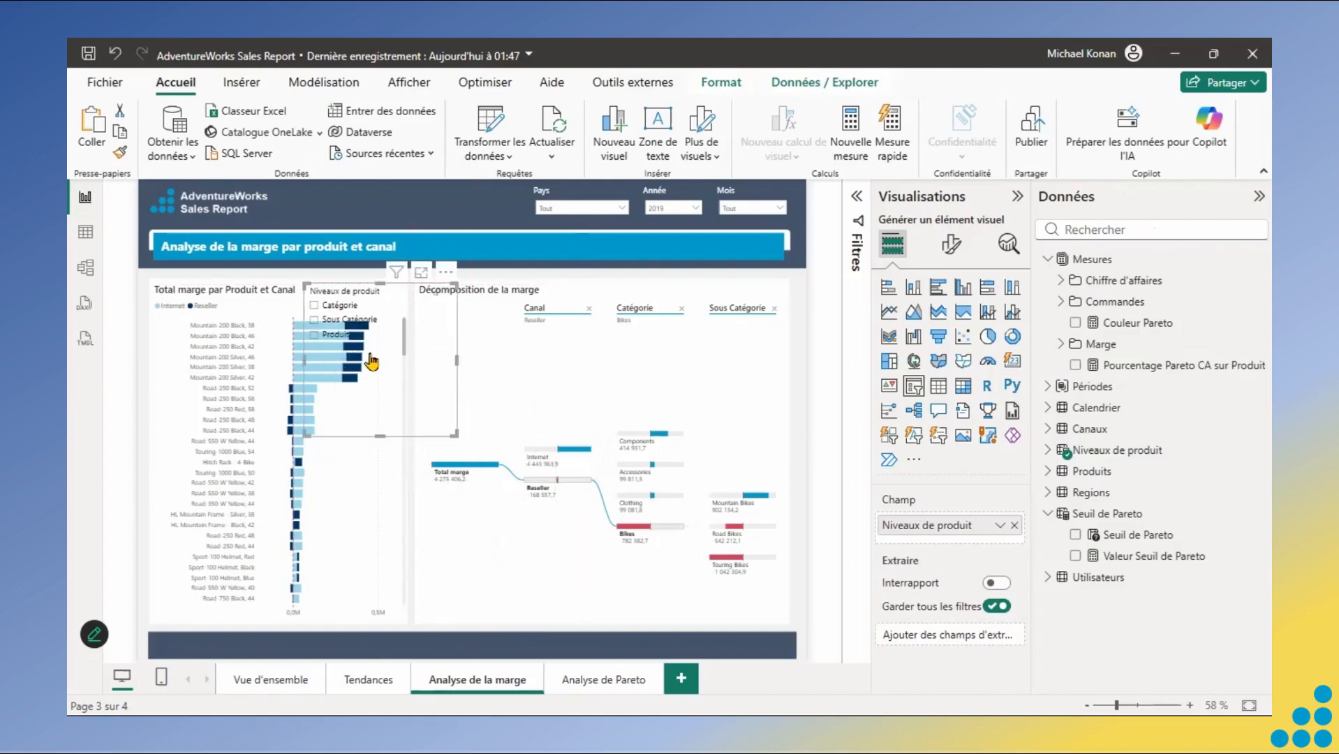
Set the Niveaux de produit slicer's style to Liste déroulante.
left_click(950, 244)
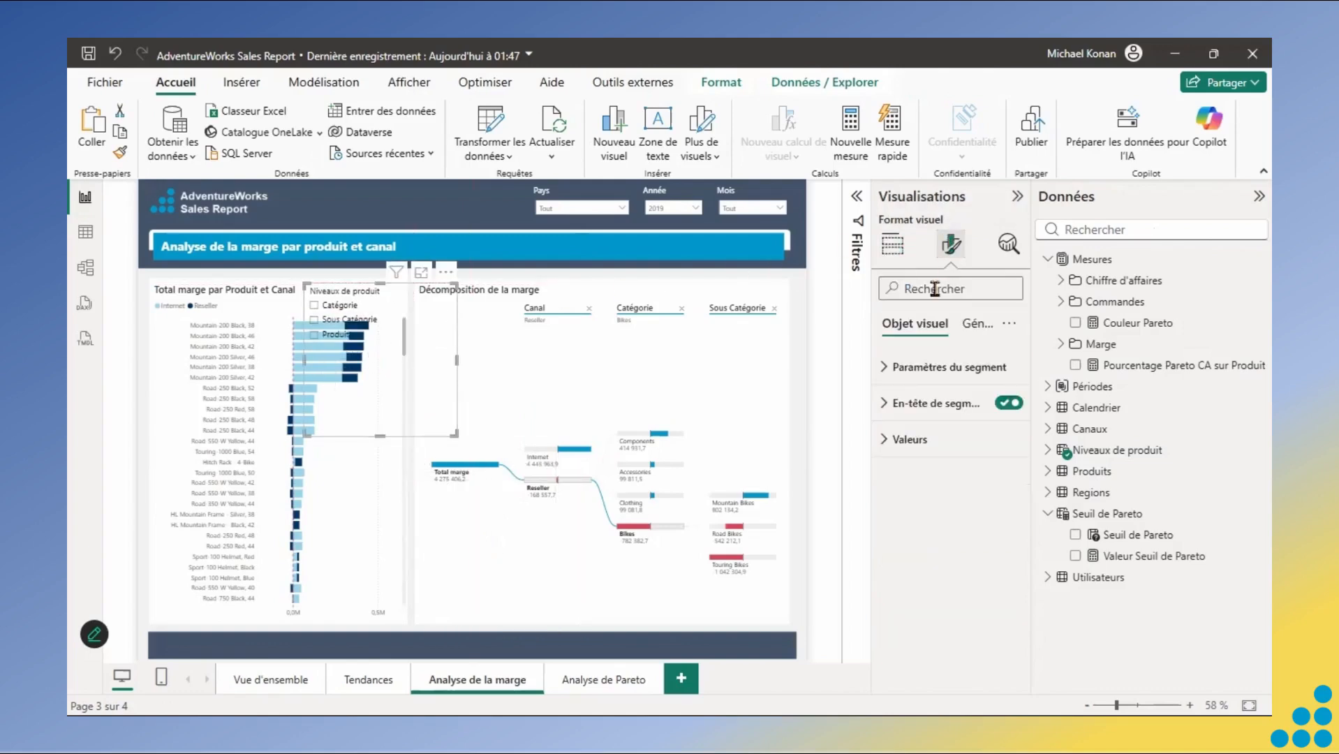
left_click(900, 367)
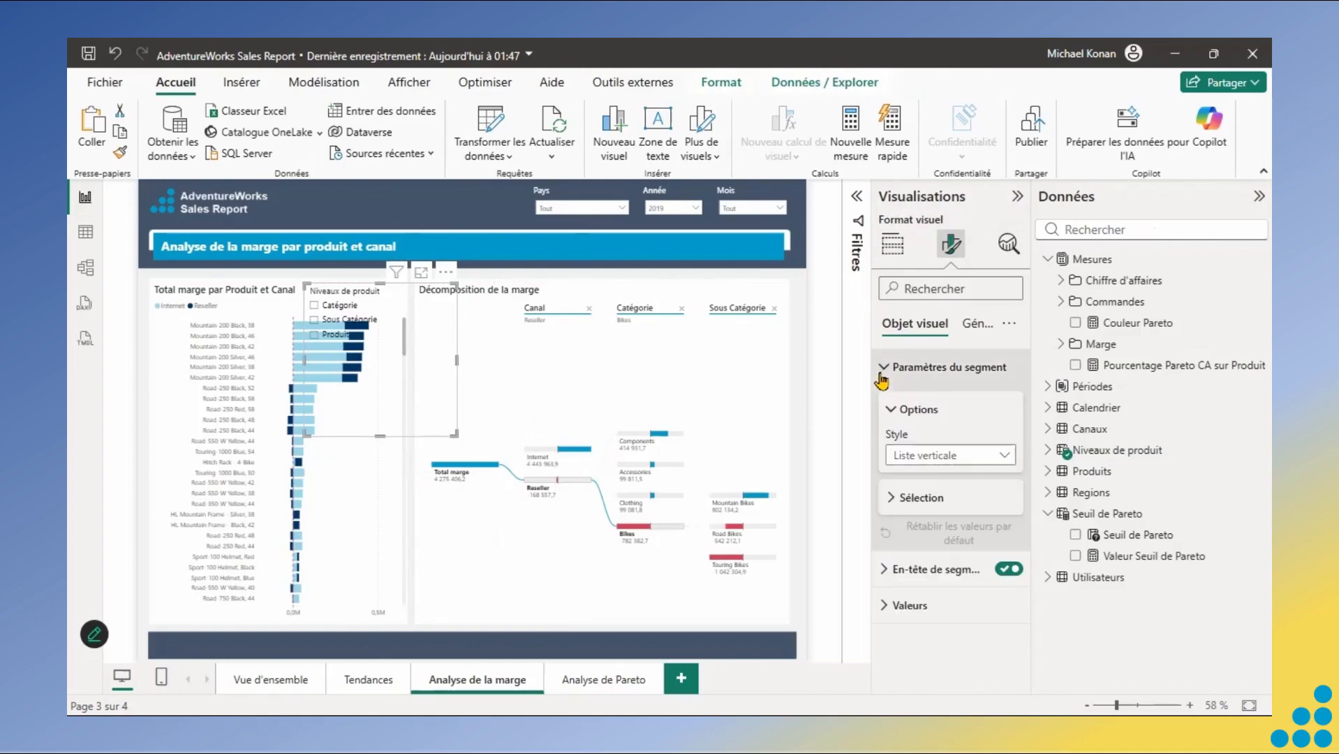
left_click(972, 457)
left_click(941, 522)
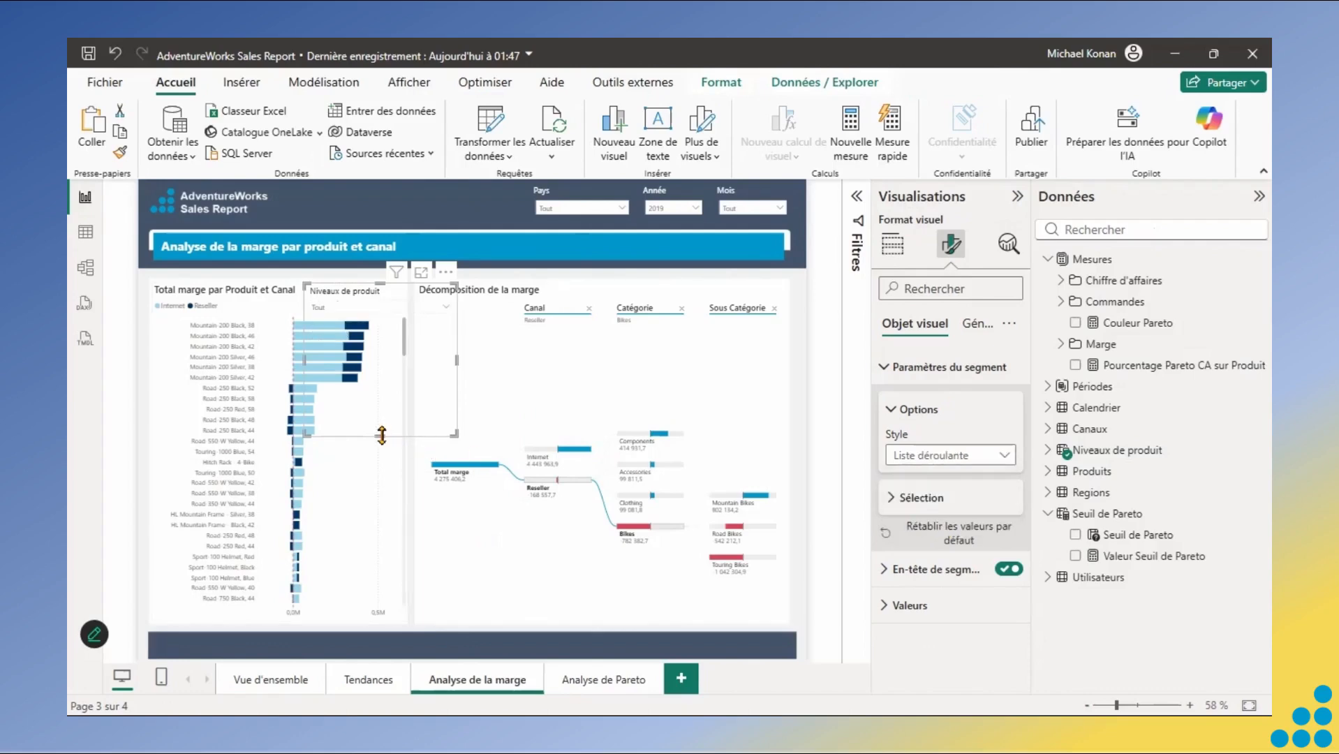
Reduce the slicer's height to fit the drop-down above the chart's bars, and turn off the slicer header.
left_click_drag(382, 430, 386, 325)
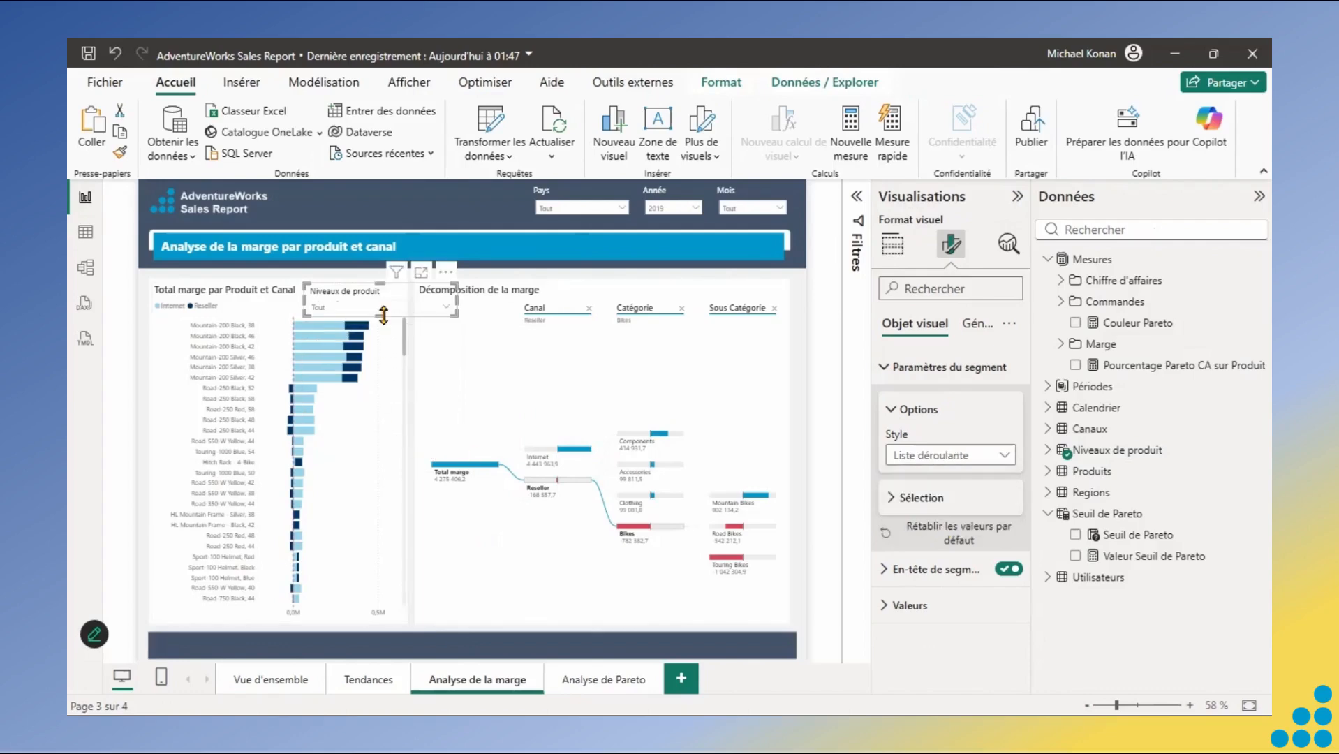
left_click(1009, 572)
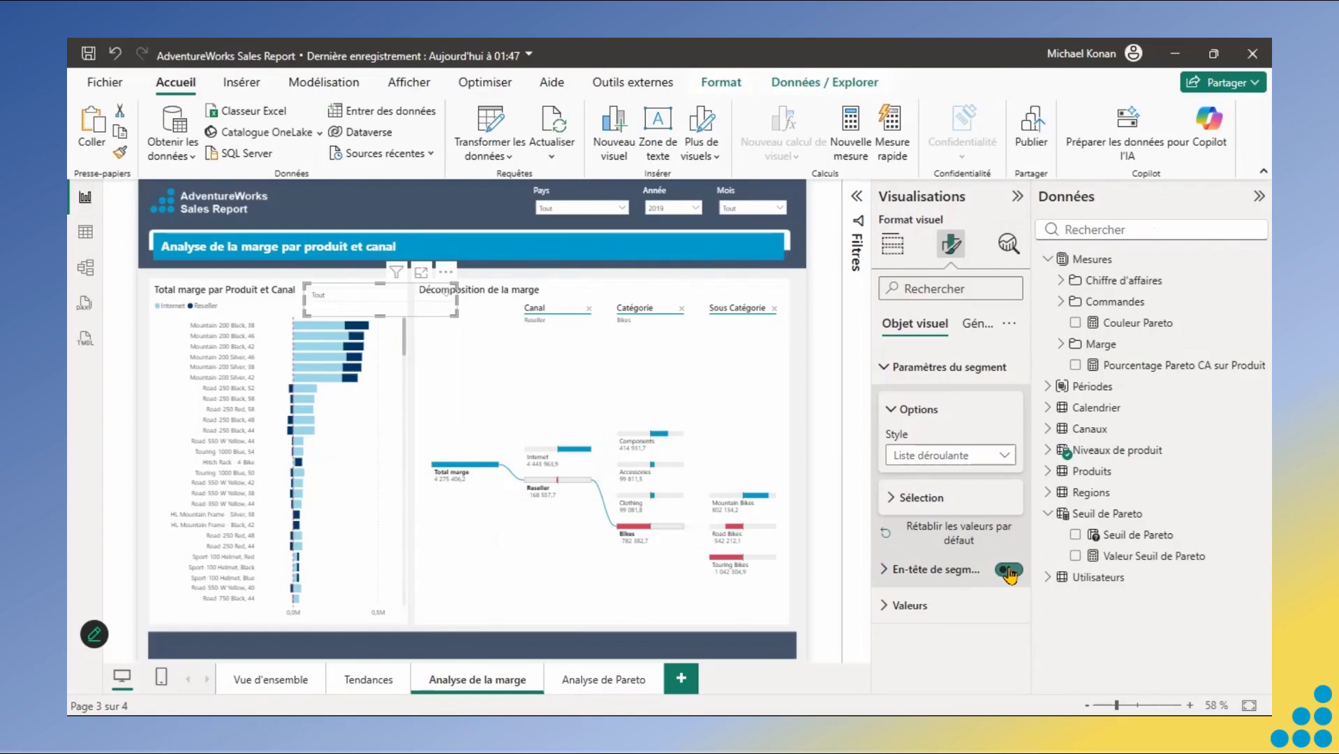
Turn on single selection for the Niveaux de produit slicer and make the slicer slightly shorter.
left_click(894, 498)
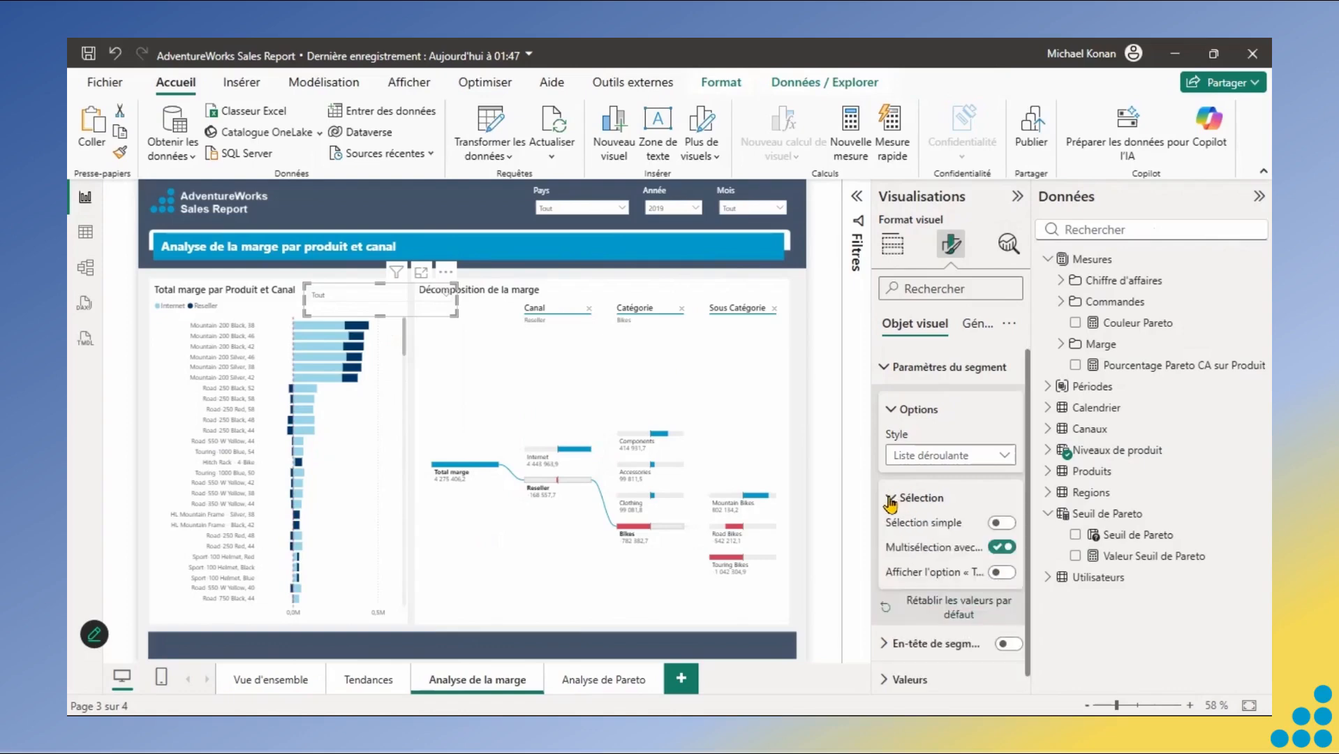
left_click(1002, 523)
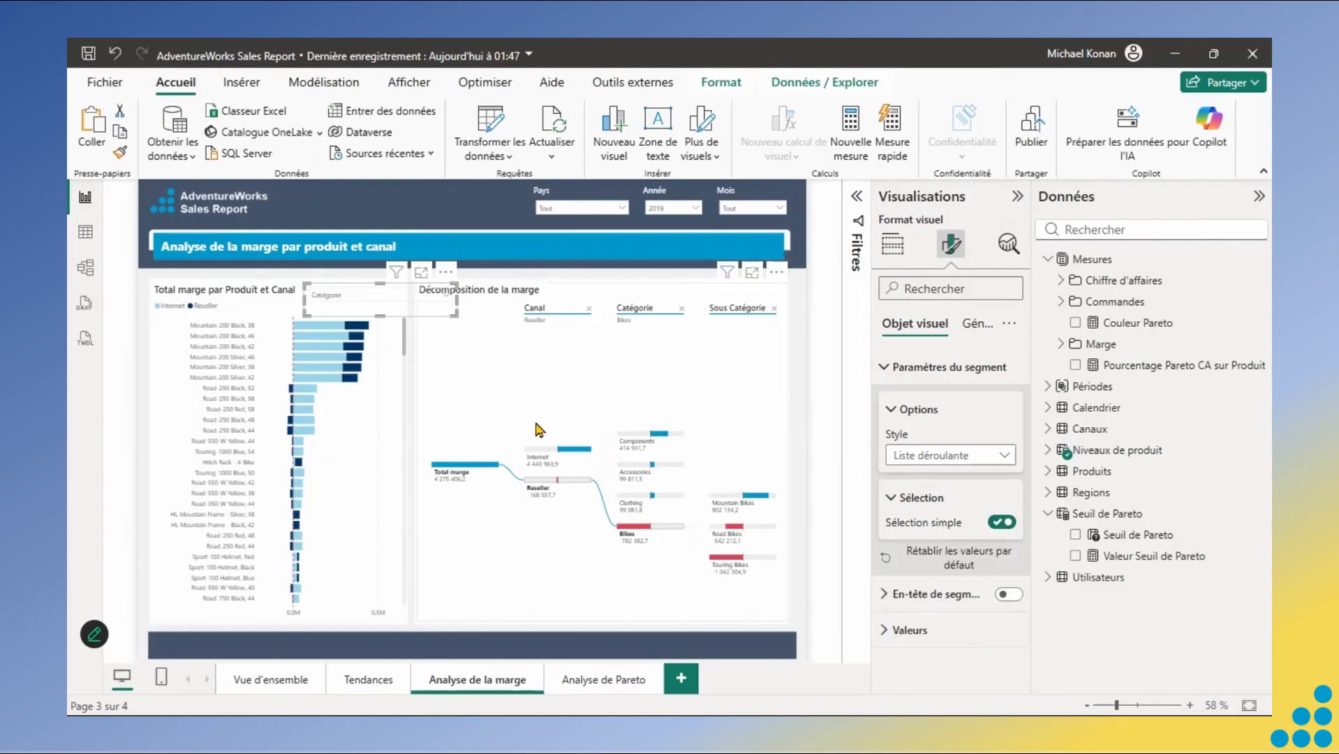
left_click_drag(380, 315, 378, 303)
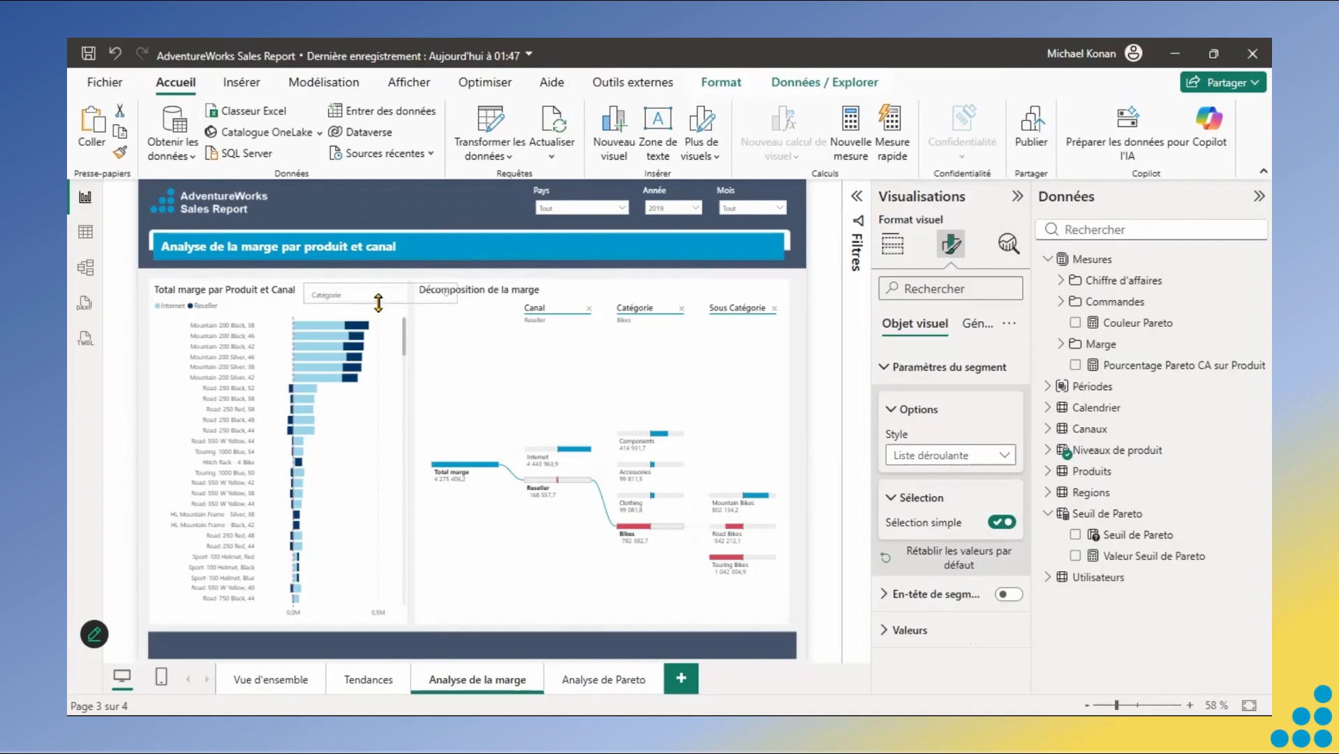
Set the Niveaux de produit slicer's height to 45 and its width to 200.
left_click(977, 324)
left_click(902, 385)
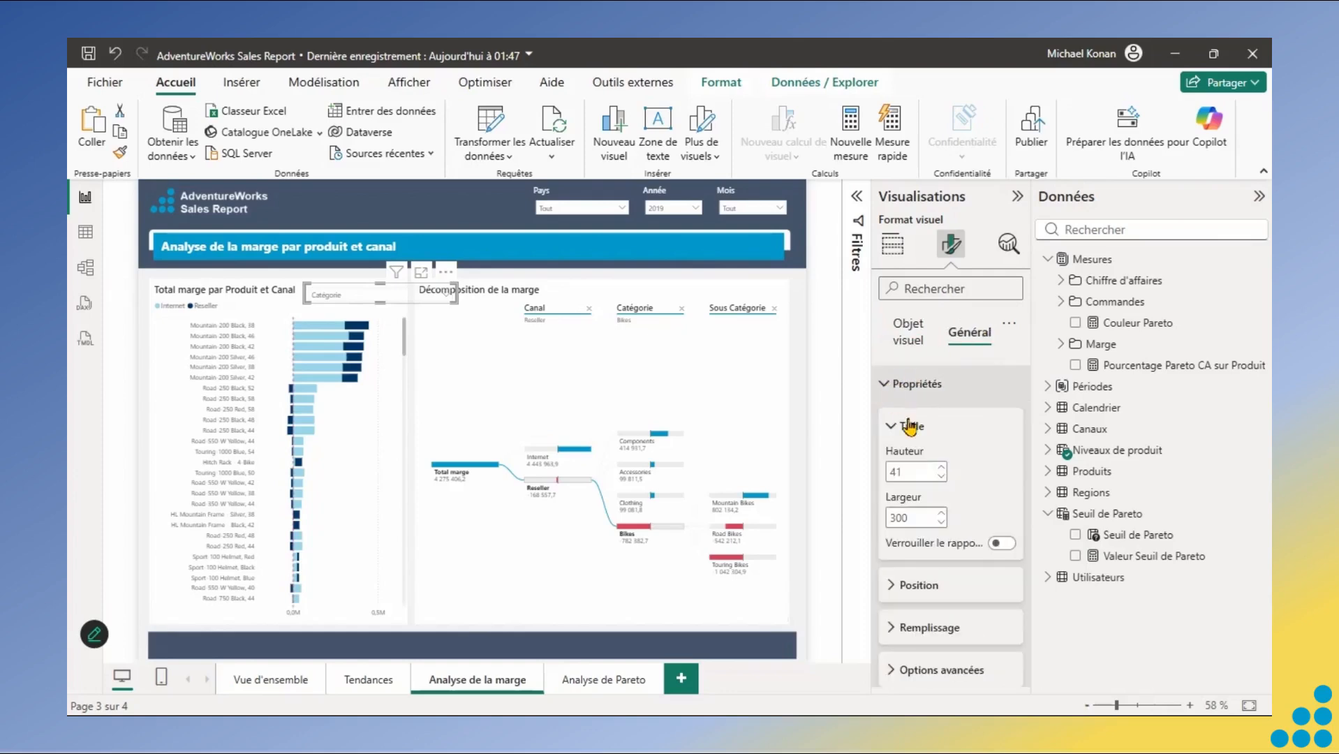
type("45")
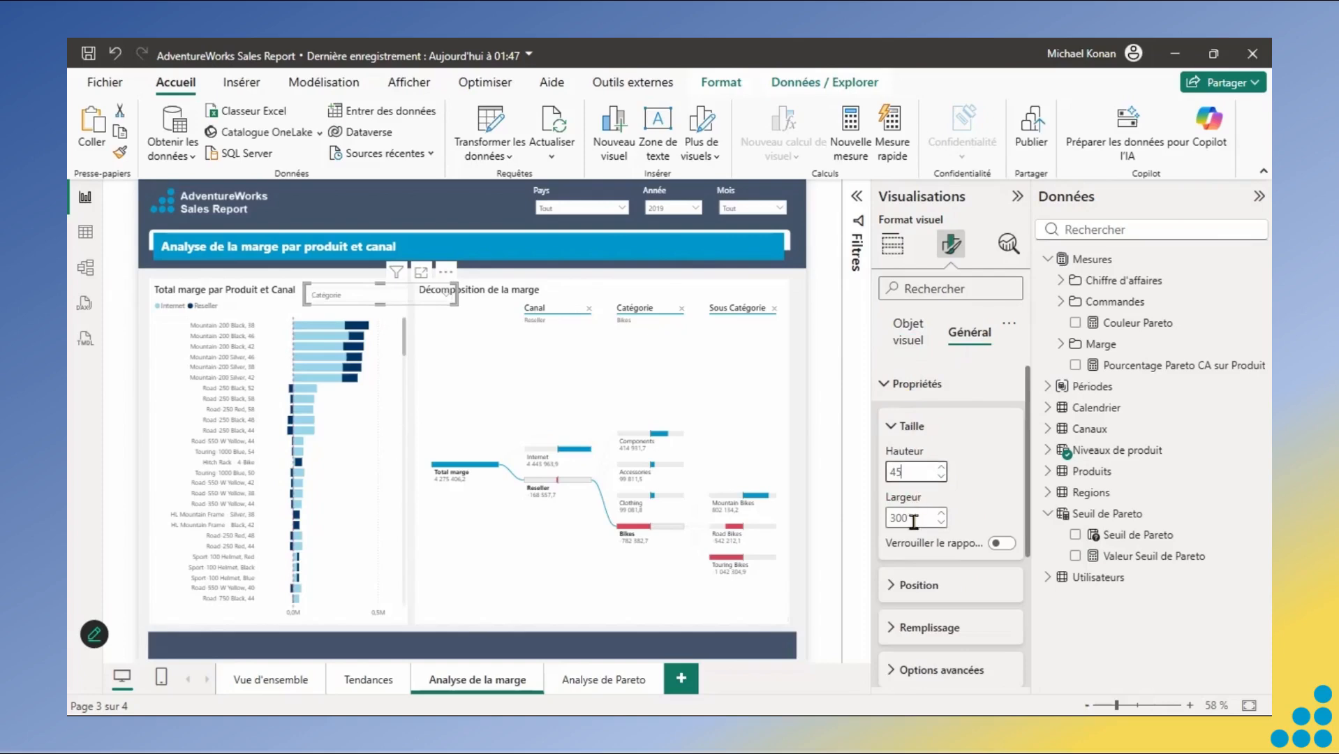
left_click(914, 518)
type("200")
key("Return")
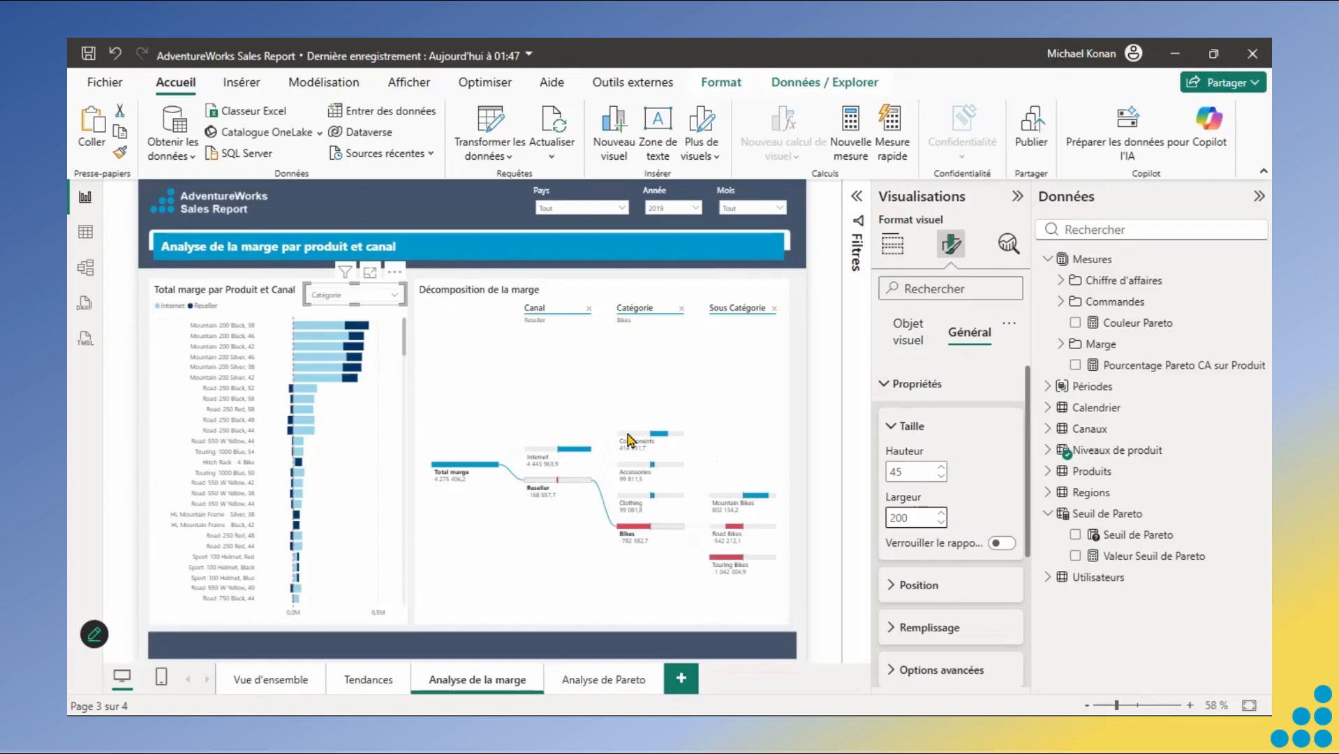
Examine the slicer's expanded list, its background effect, and its style and selection settings.
left_click(393, 298)
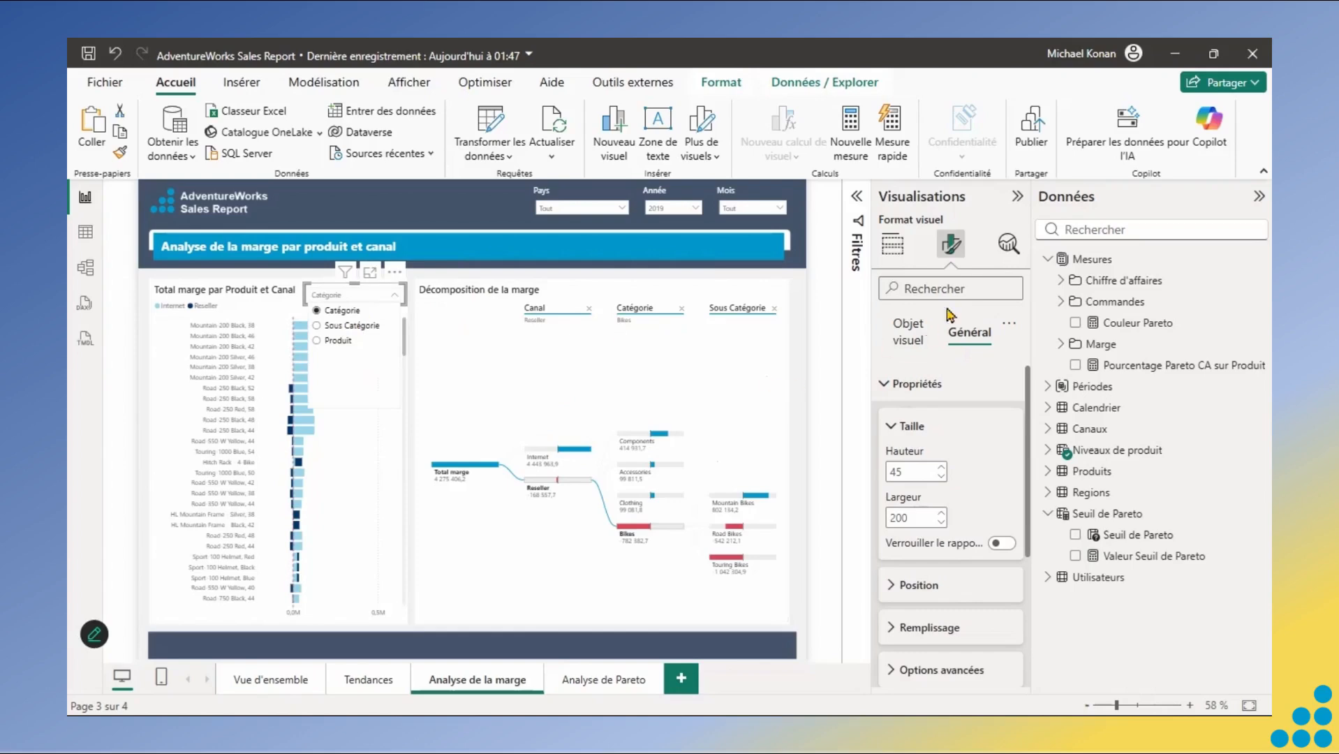
left_click(886, 392)
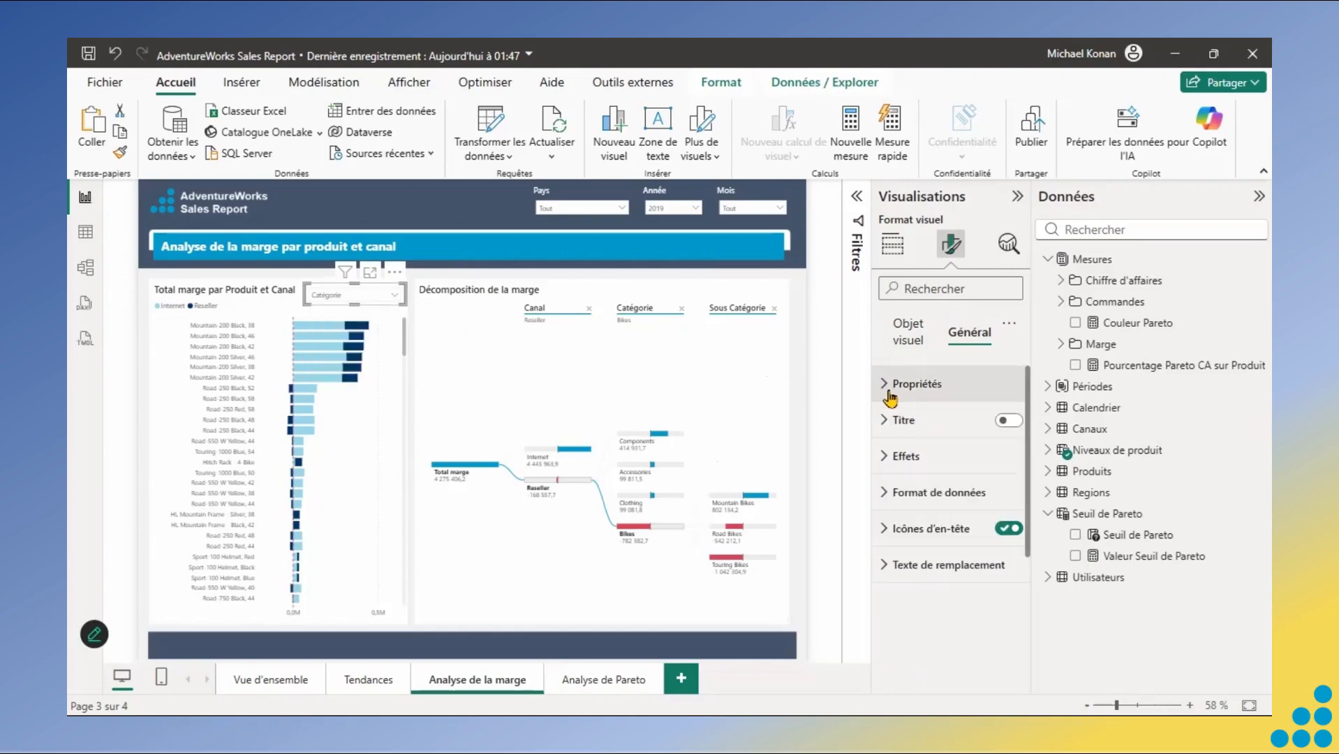
left_click(889, 457)
left_click(1002, 499)
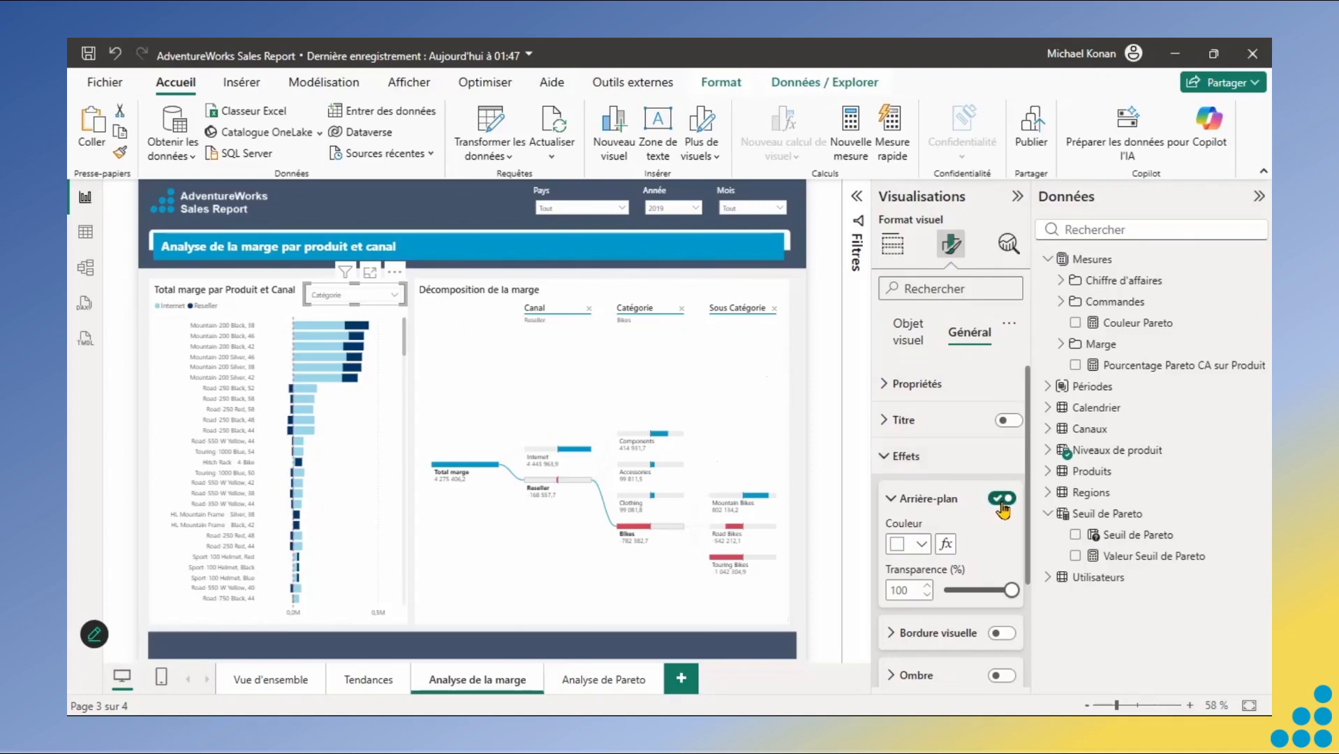
left_click(889, 457)
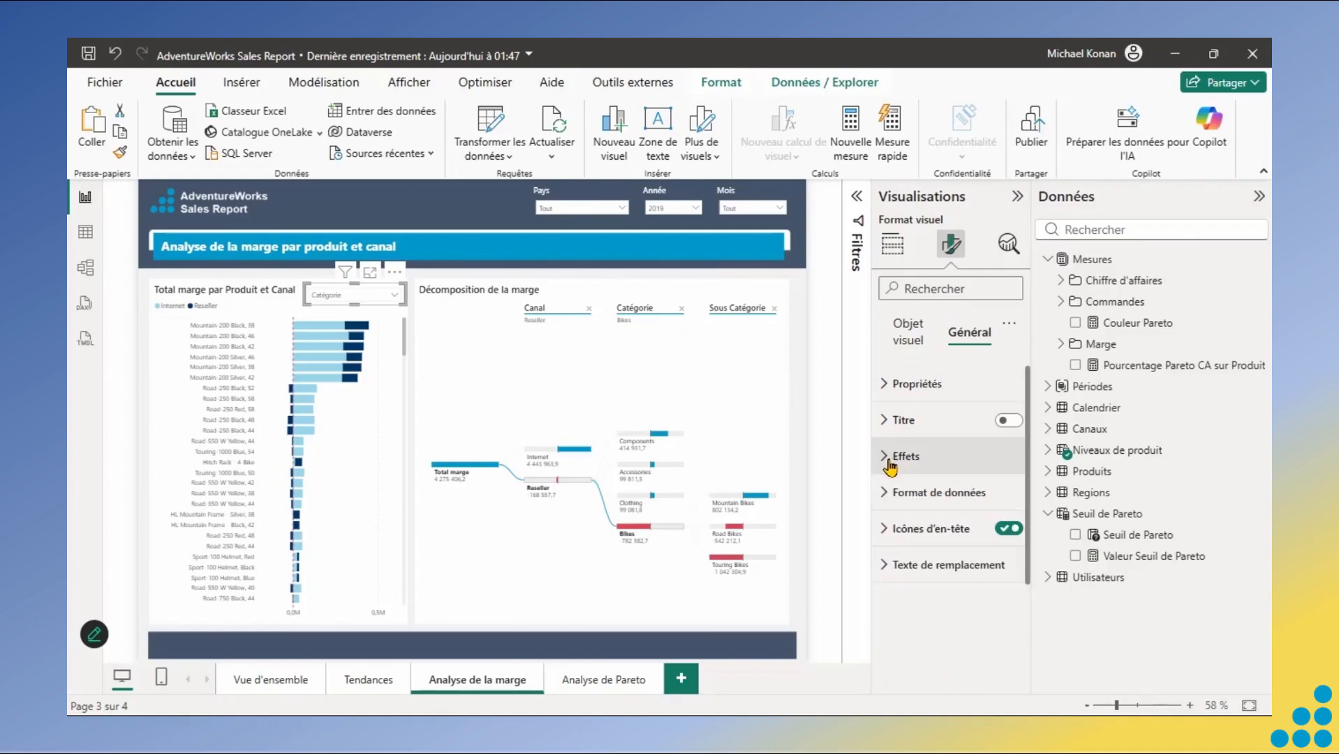
left_click(904, 334)
left_click(1002, 522)
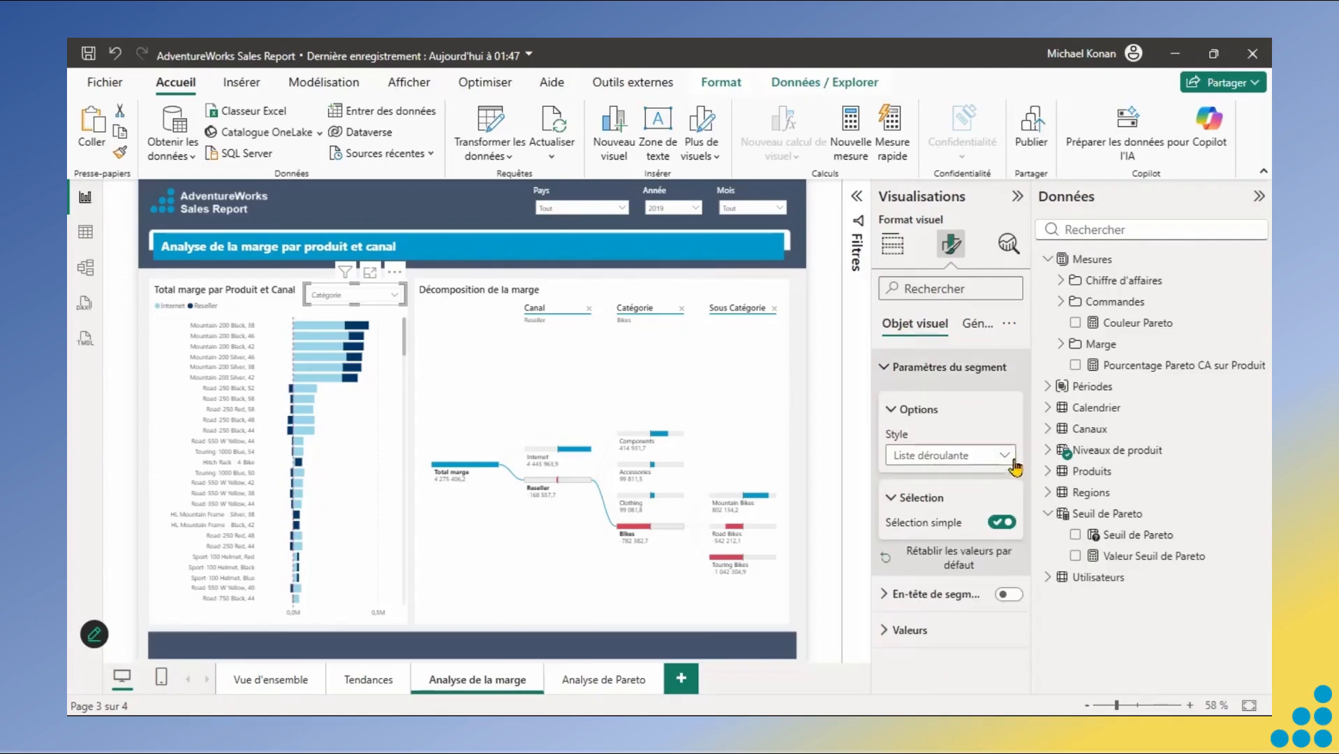
left_click(892, 414)
left_click(885, 372)
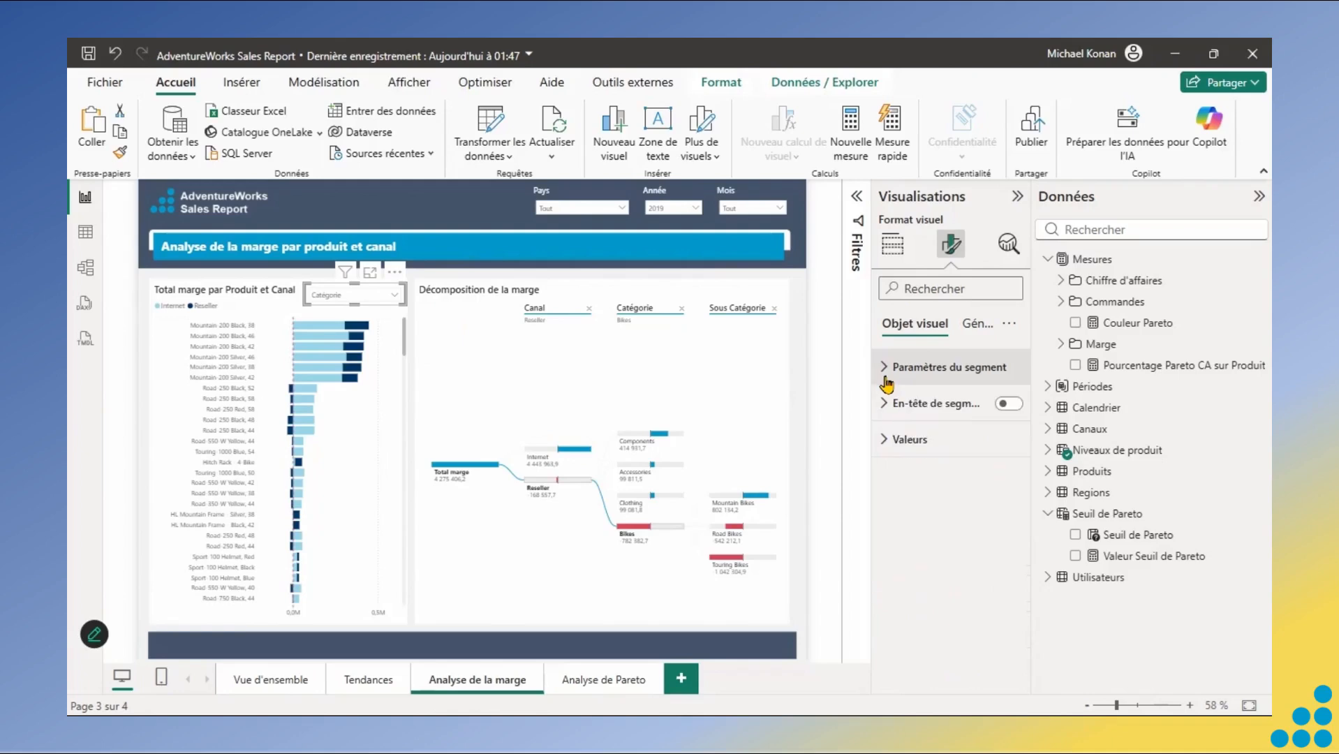
Set the background color of the slicer's values to the light grey theme color.
left_click(885, 441)
left_click(893, 488)
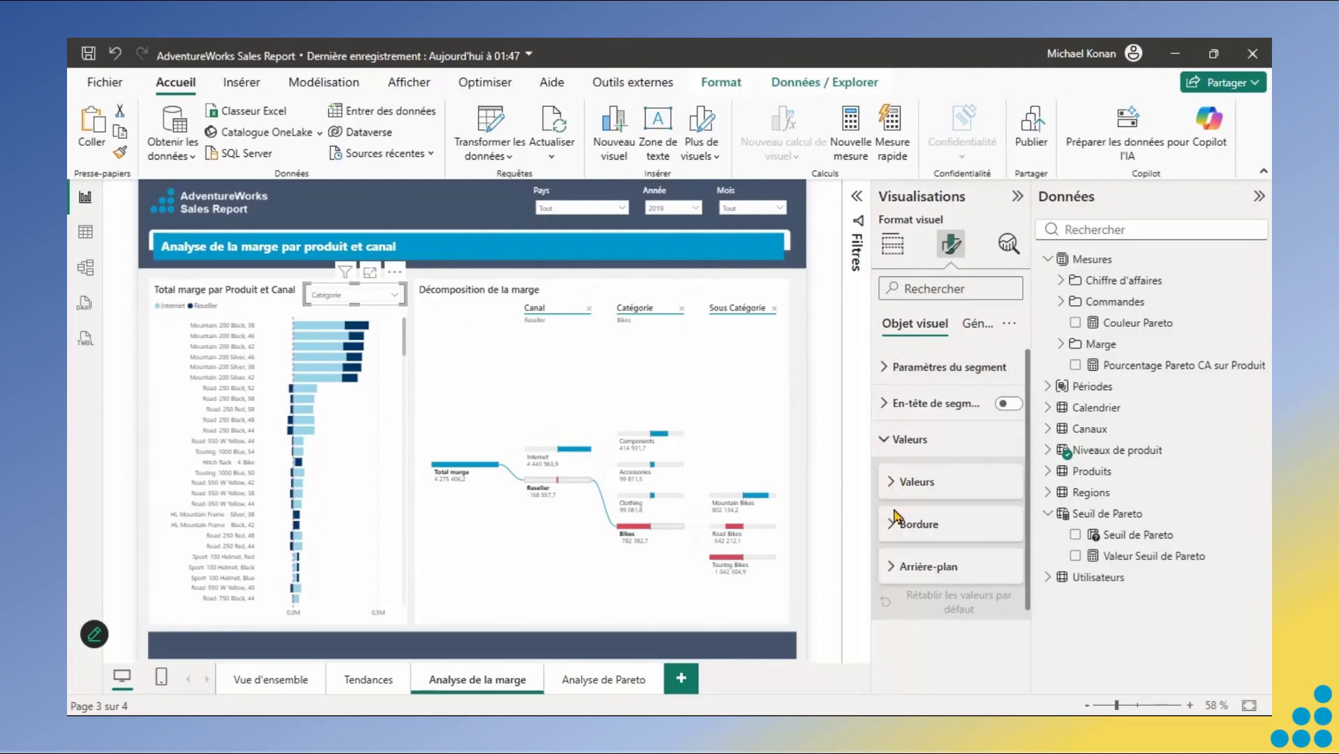
left_click(894, 567)
left_click(923, 612)
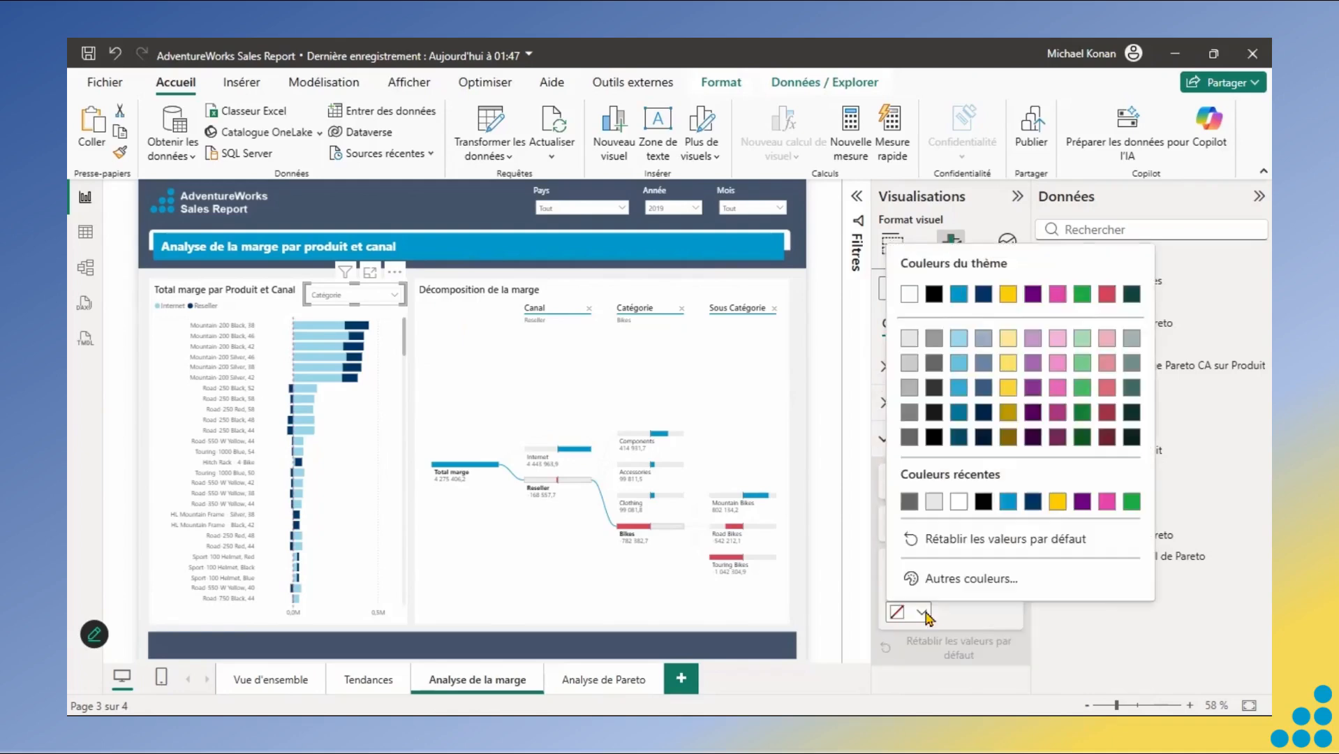
left_click(911, 350)
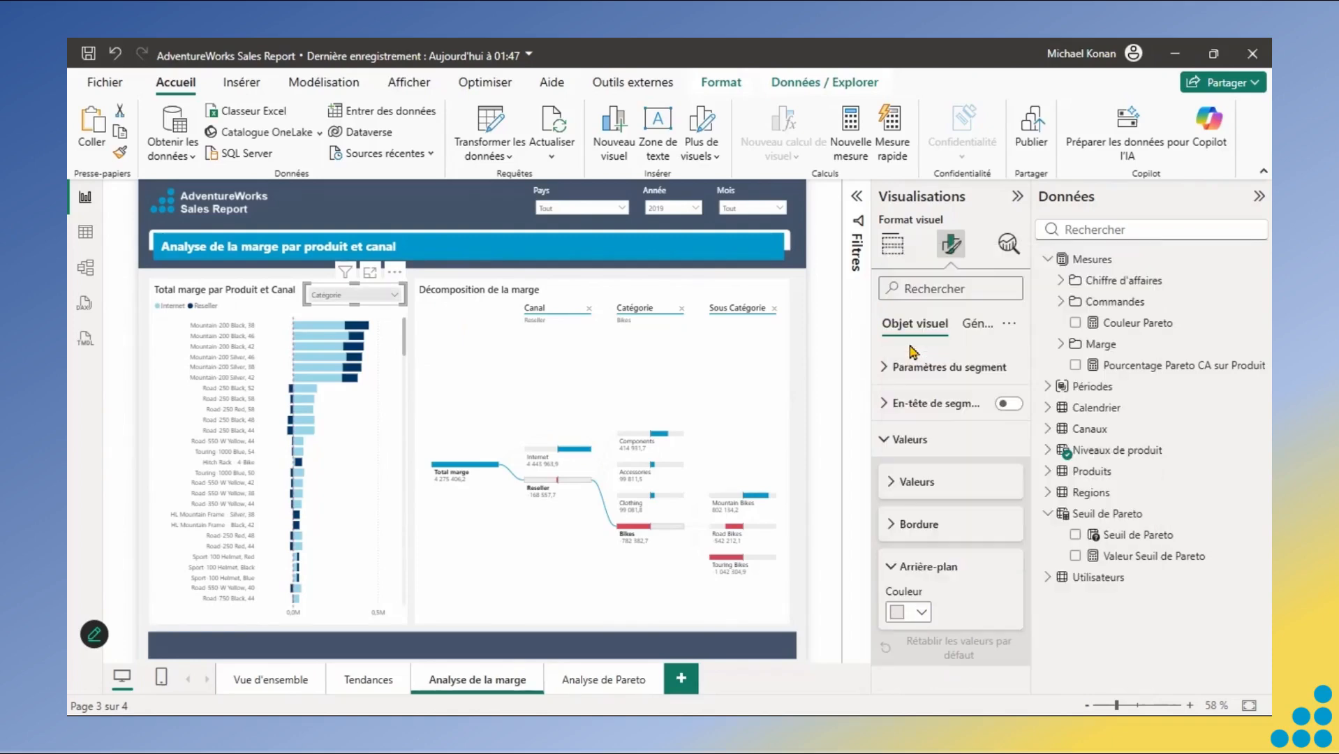
Test the slicer by choosing Sous Catégorie, Produit and Catégorie in turn, ending on Sous Catégorie.
left_click(395, 306)
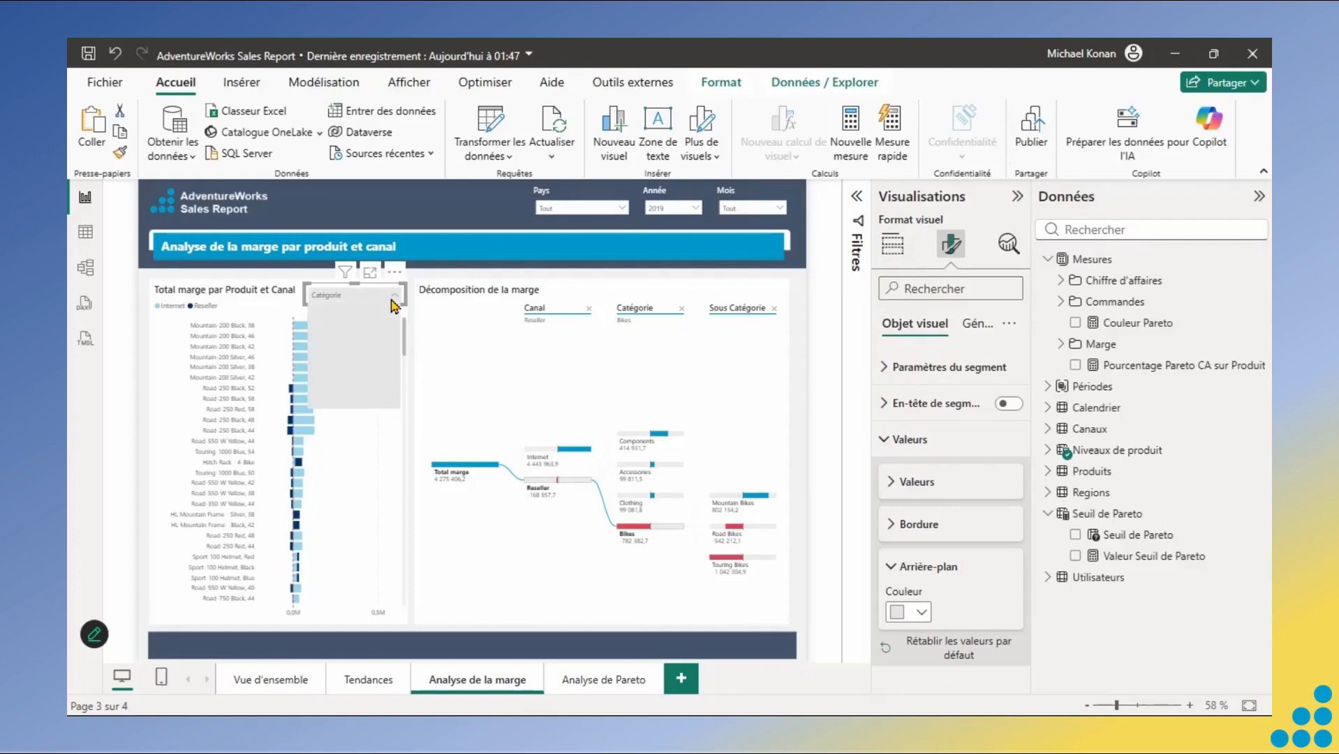
left_click(353, 335)
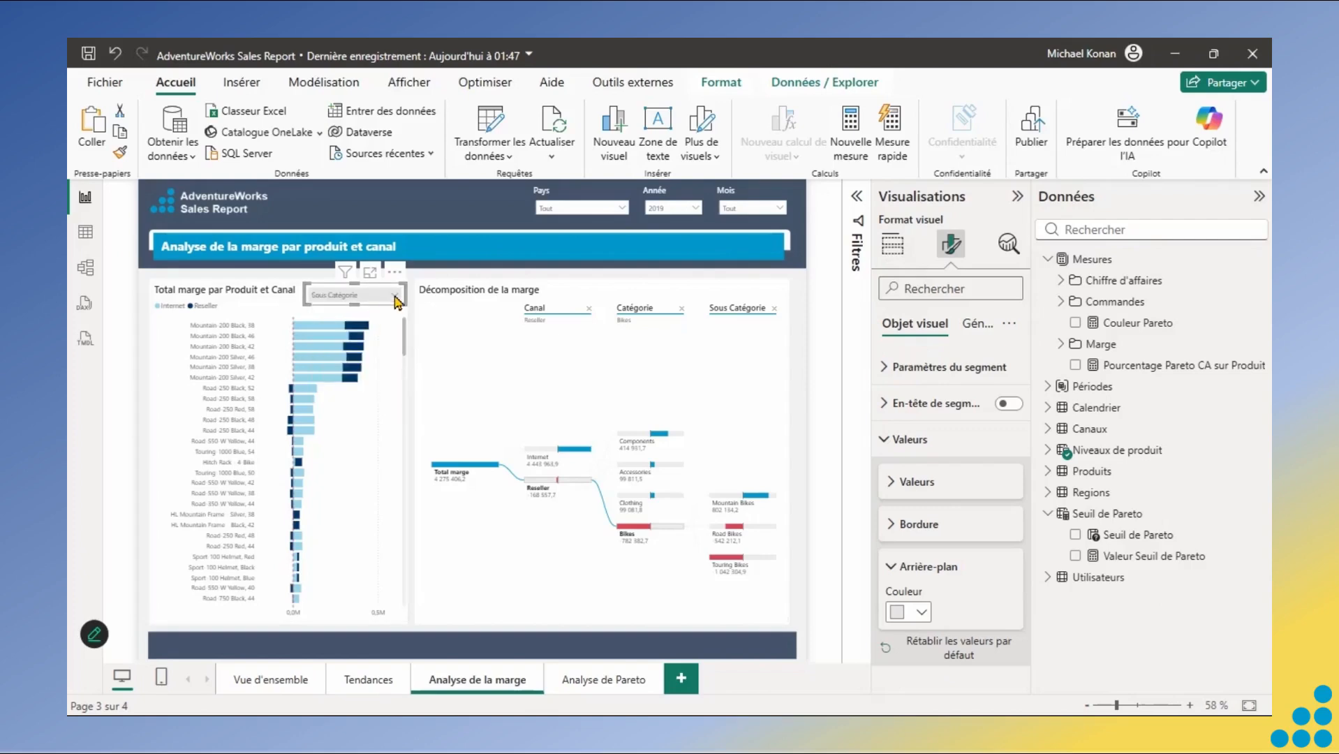
left_click(396, 298)
left_click(345, 355)
left_click(395, 294)
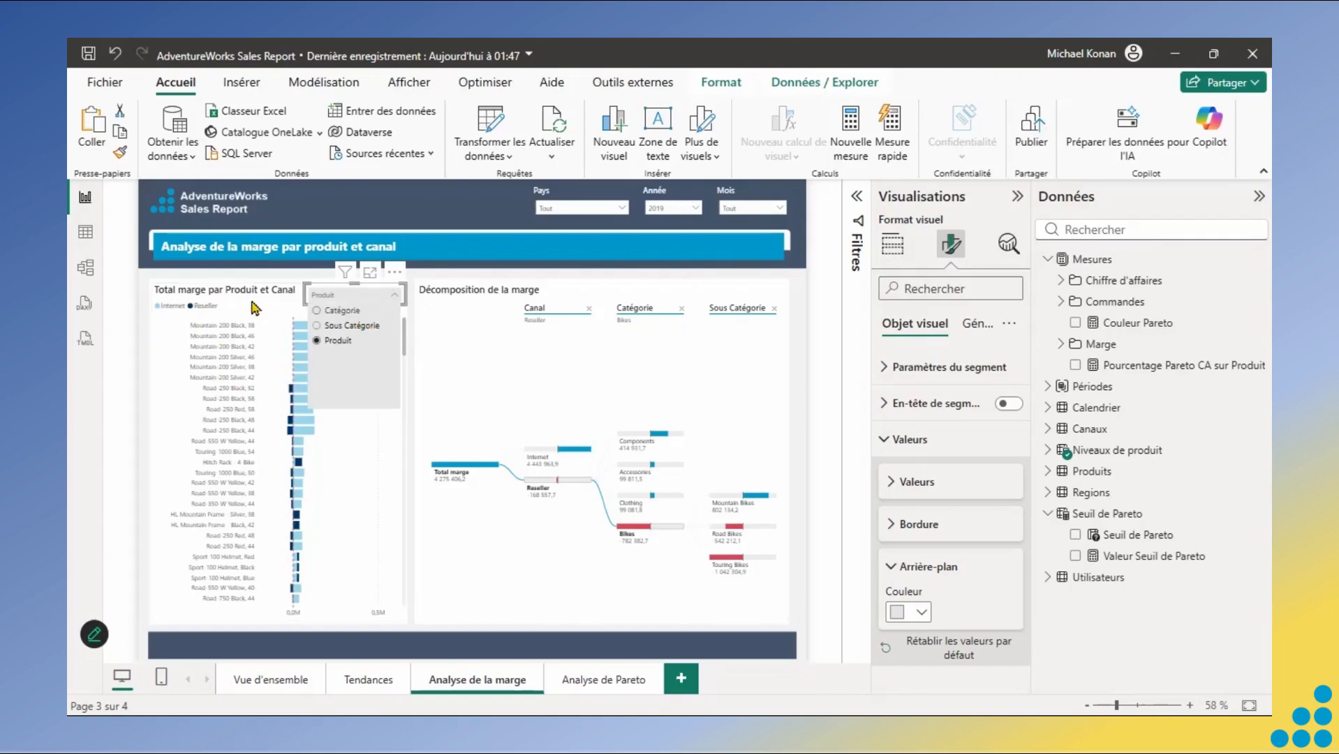
left_click(354, 314)
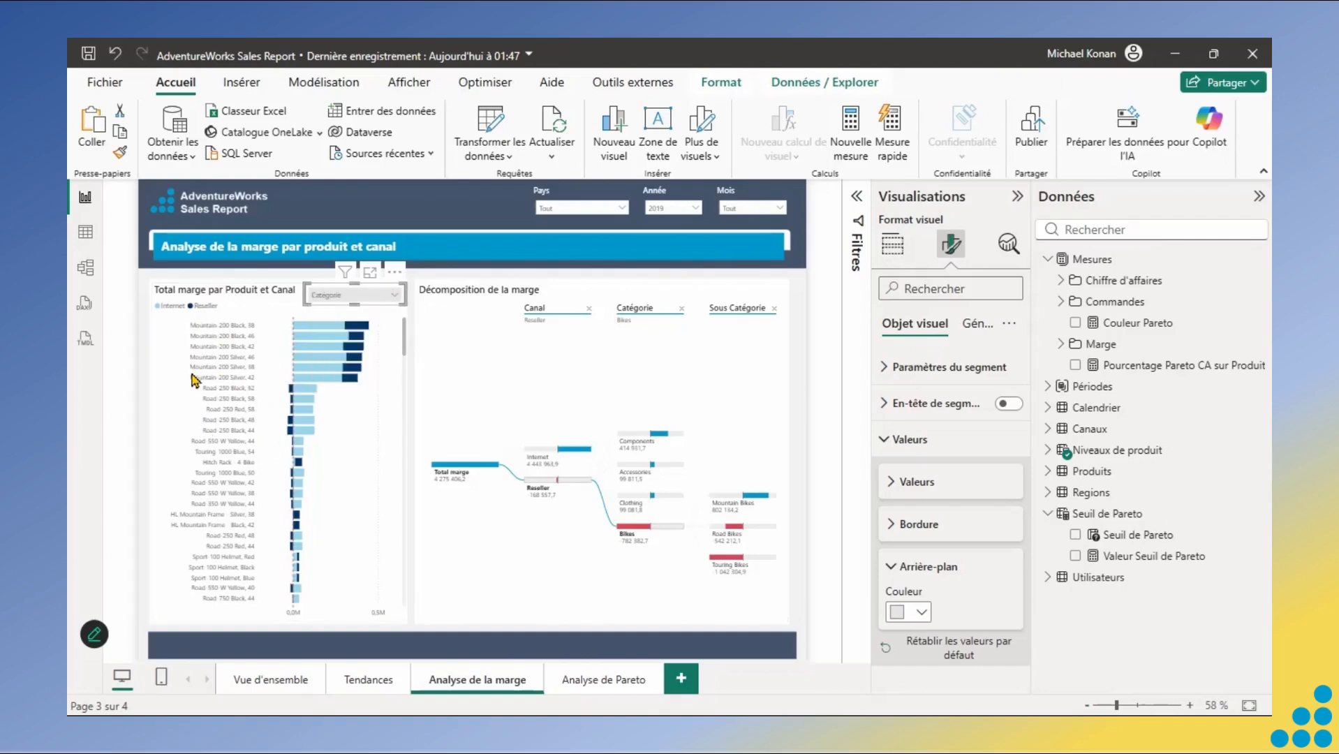
left_click(376, 309)
left_click(368, 328)
Replace Hiérarchie des produits with the Niveaux de produit parameter on the total margin chart's Y axis.
left_click(377, 444)
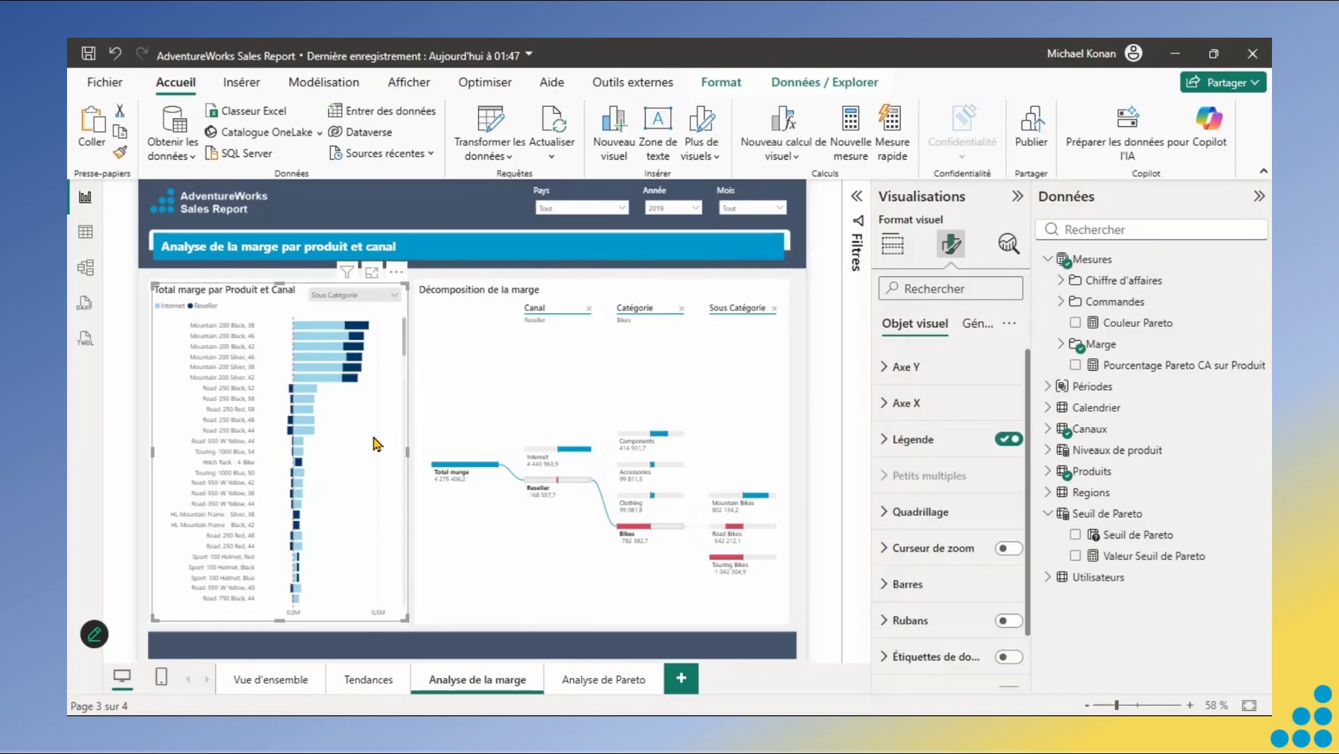
left_click(893, 244)
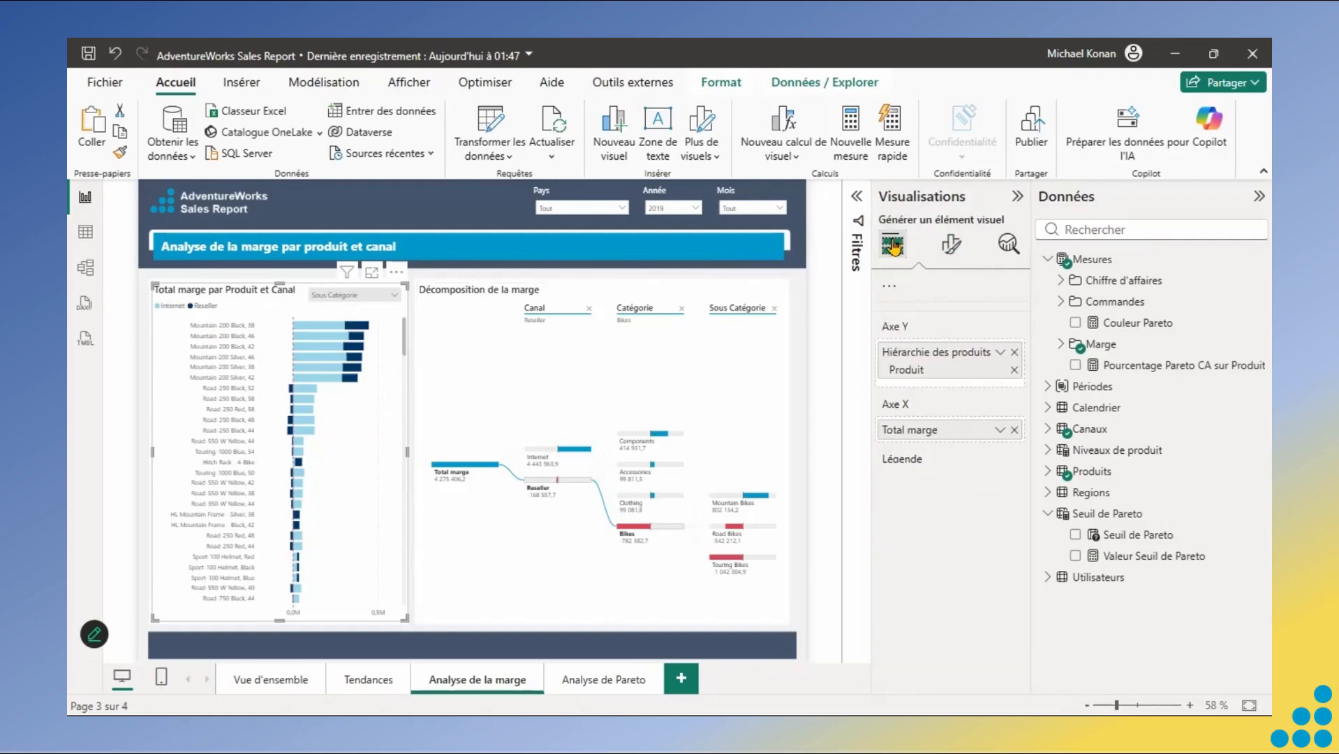
left_click(892, 244)
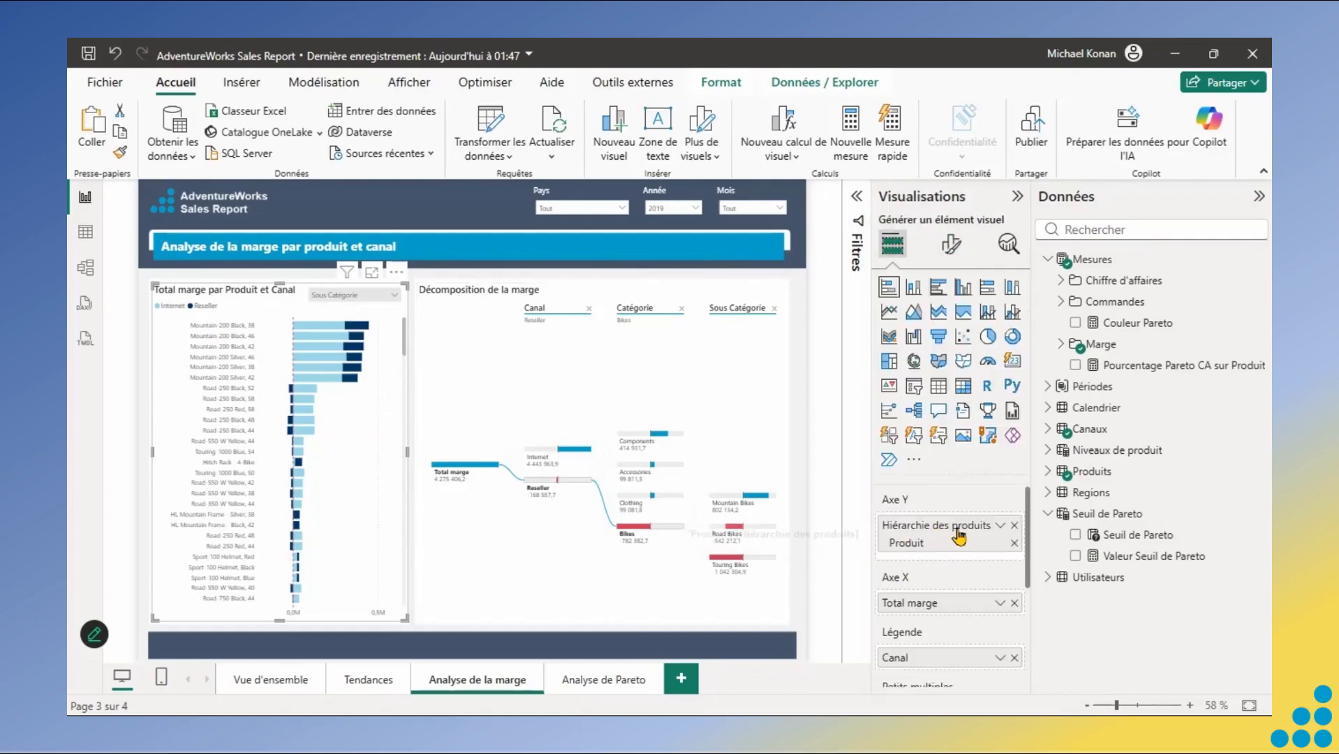
left_click(1014, 526)
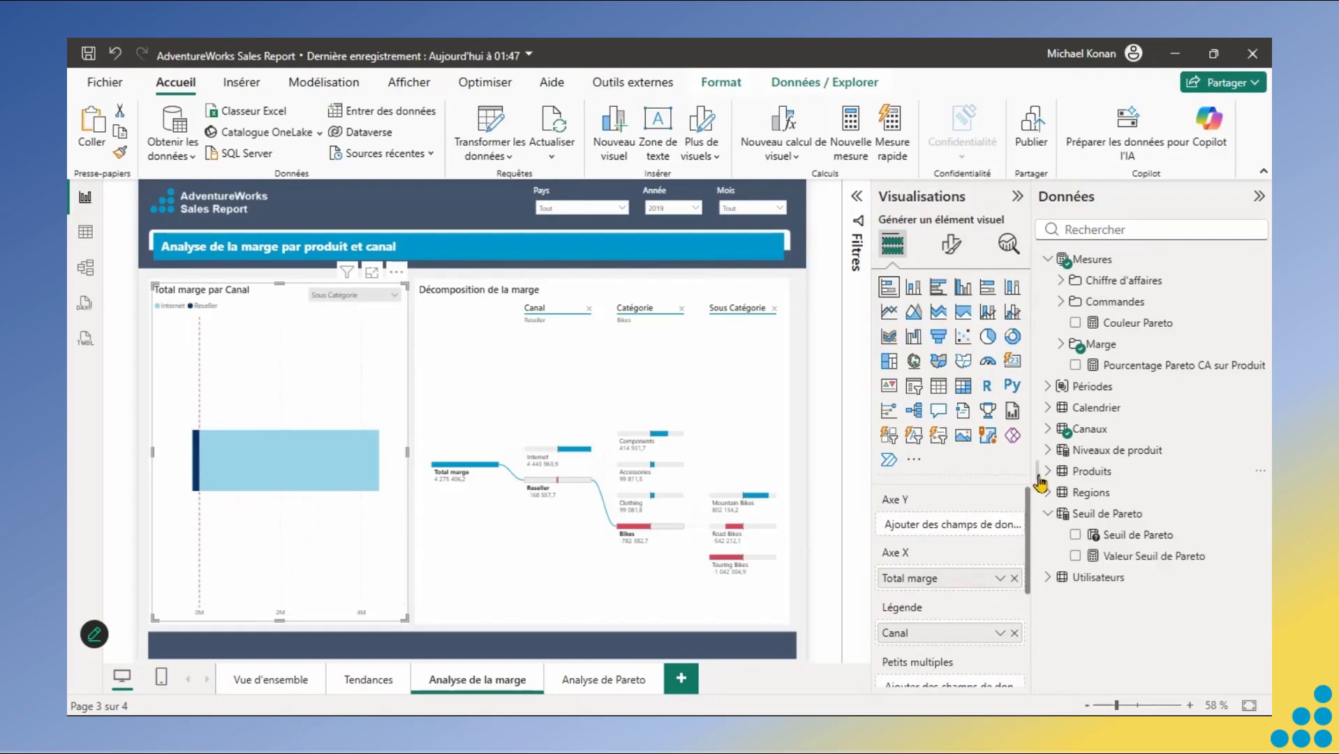
left_click(1048, 451)
left_click(1075, 472)
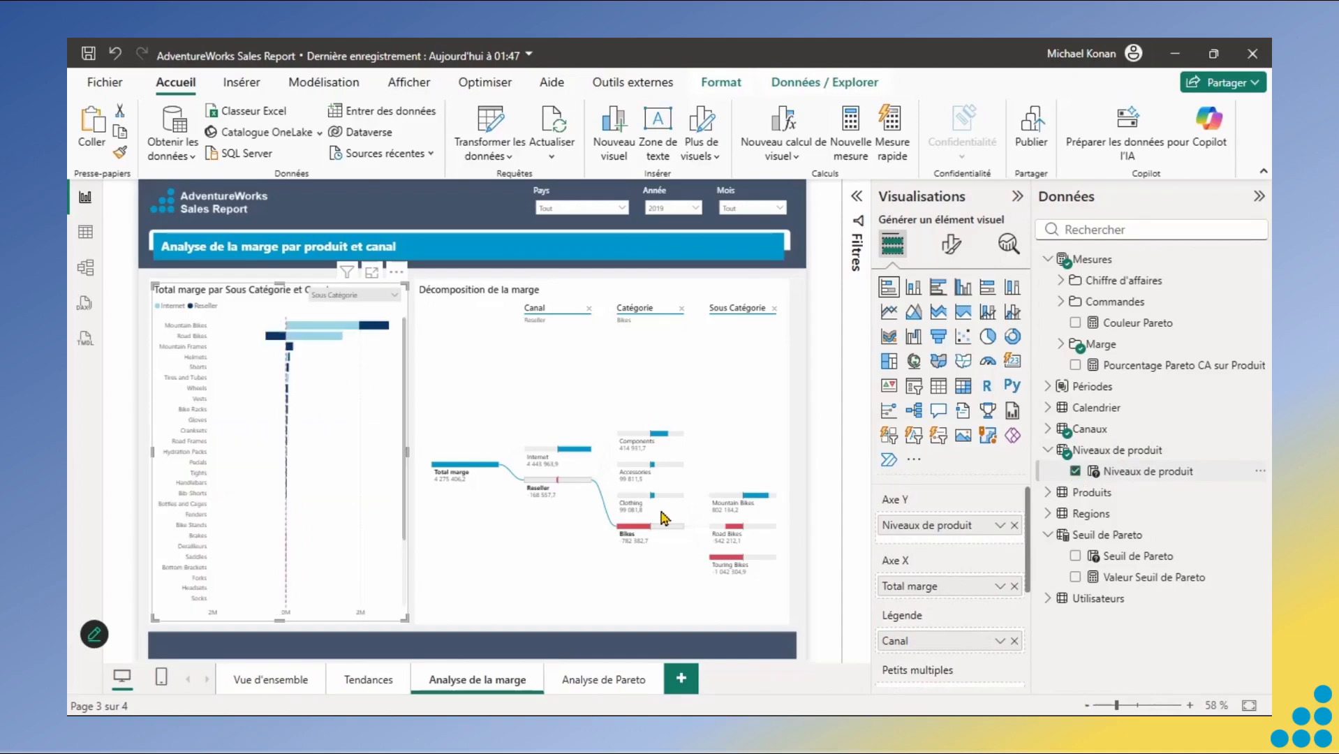
Check the chart at each product level by choosing Catégorie, Produit, Catégorie and Sous Catégorie in the slicer.
left_click(393, 300)
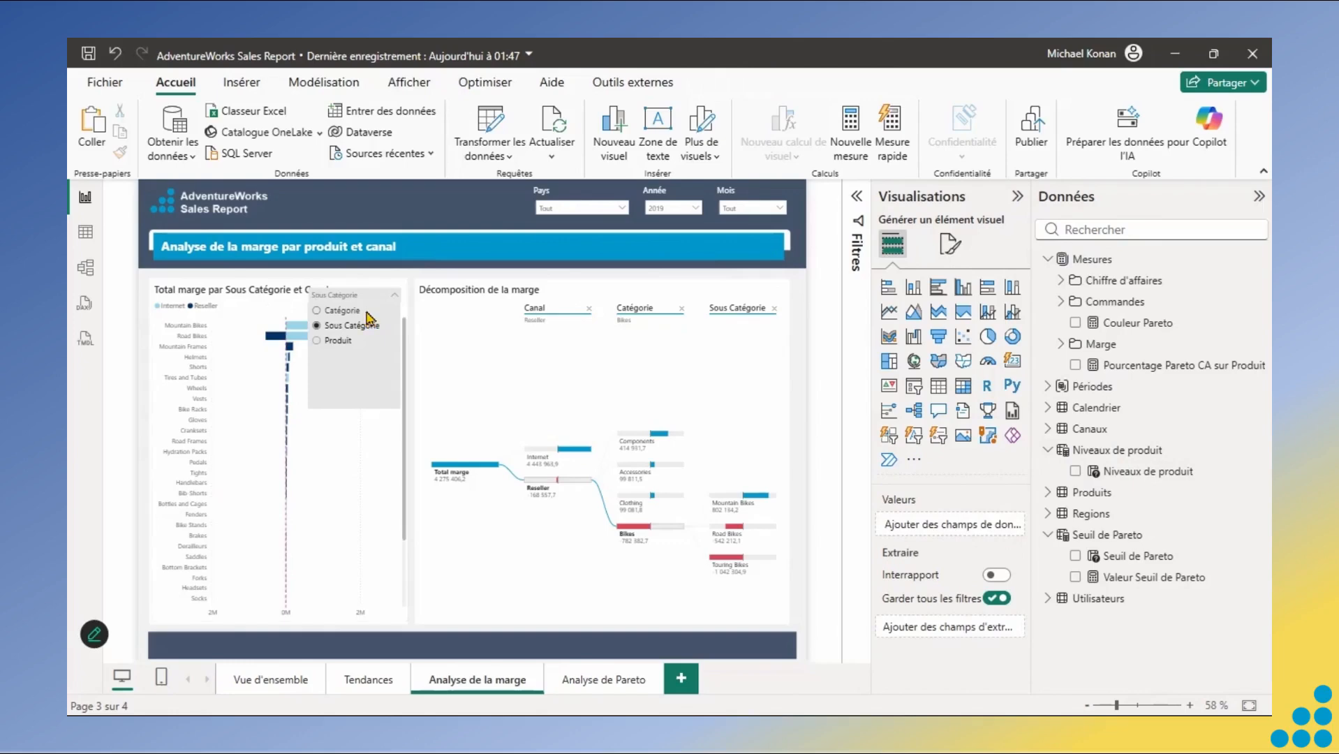
left_click(368, 312)
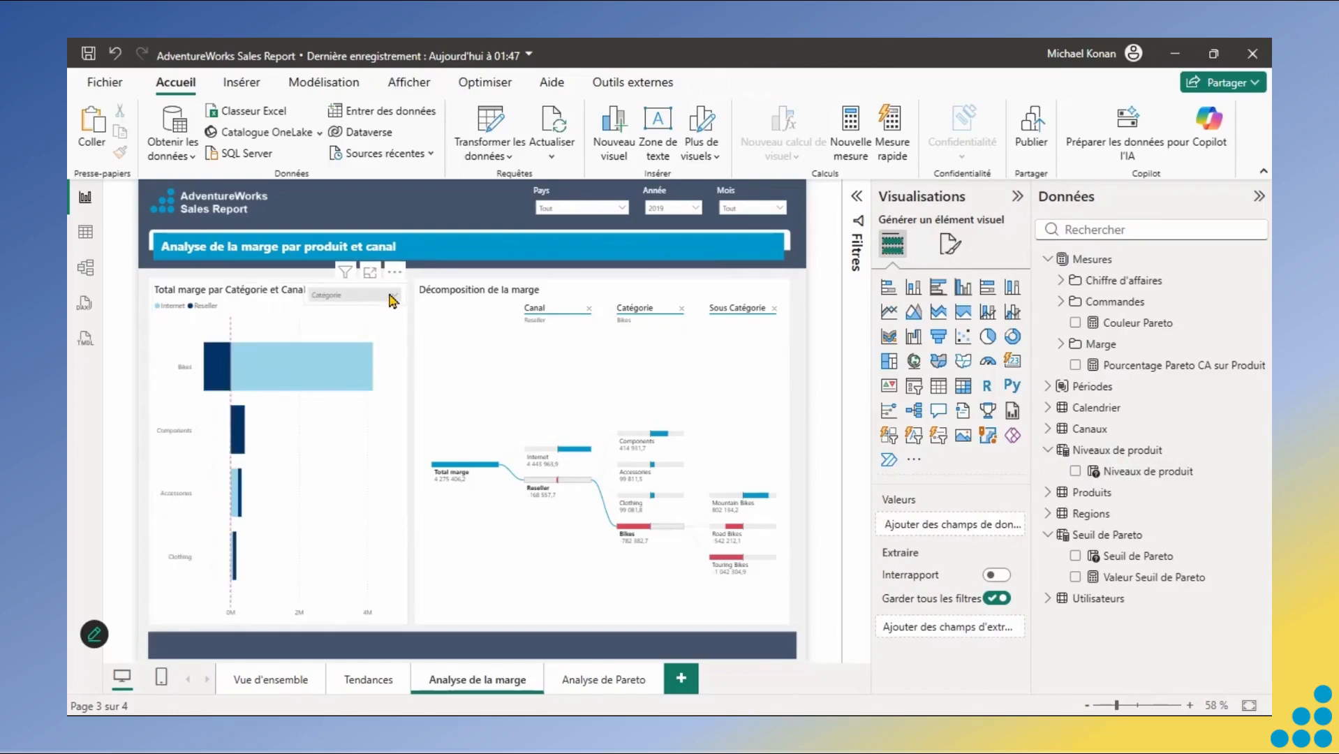
left_click(393, 300)
left_click(347, 338)
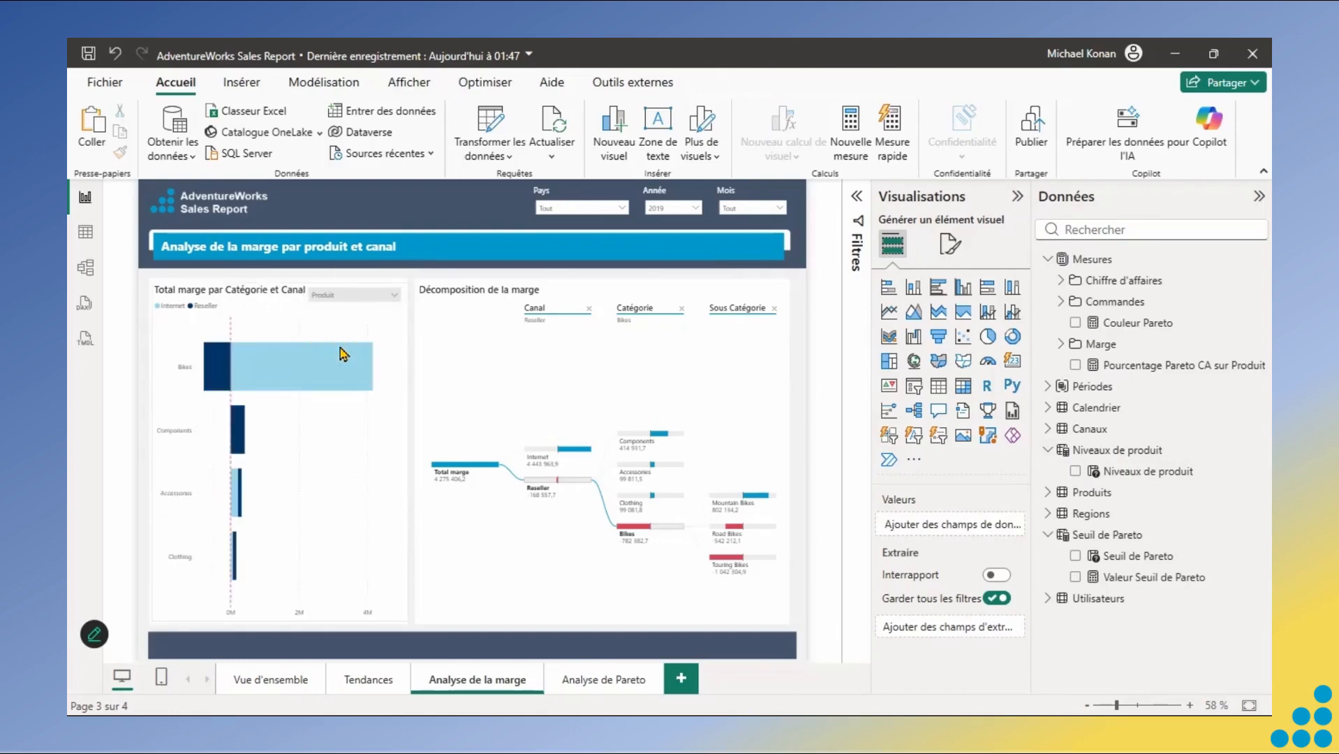
left_click(373, 295)
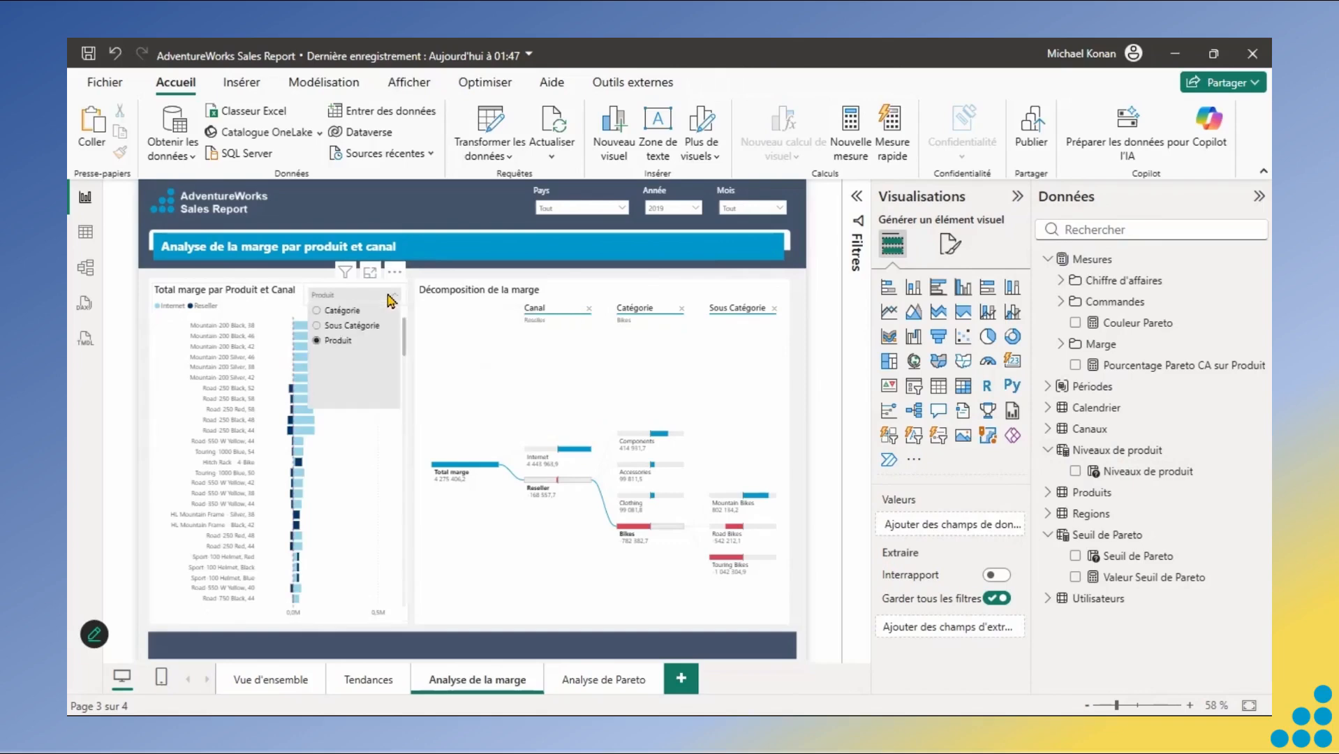
left_click(358, 311)
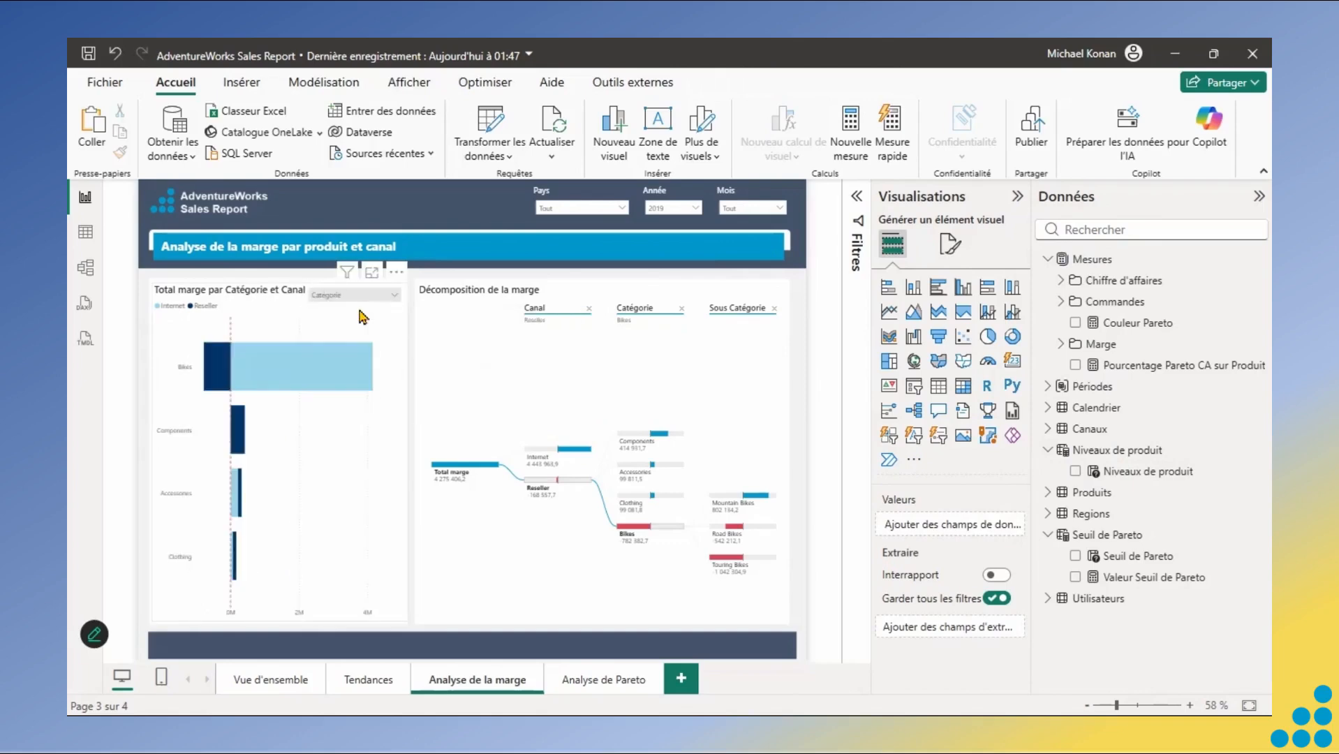
left_click(396, 296)
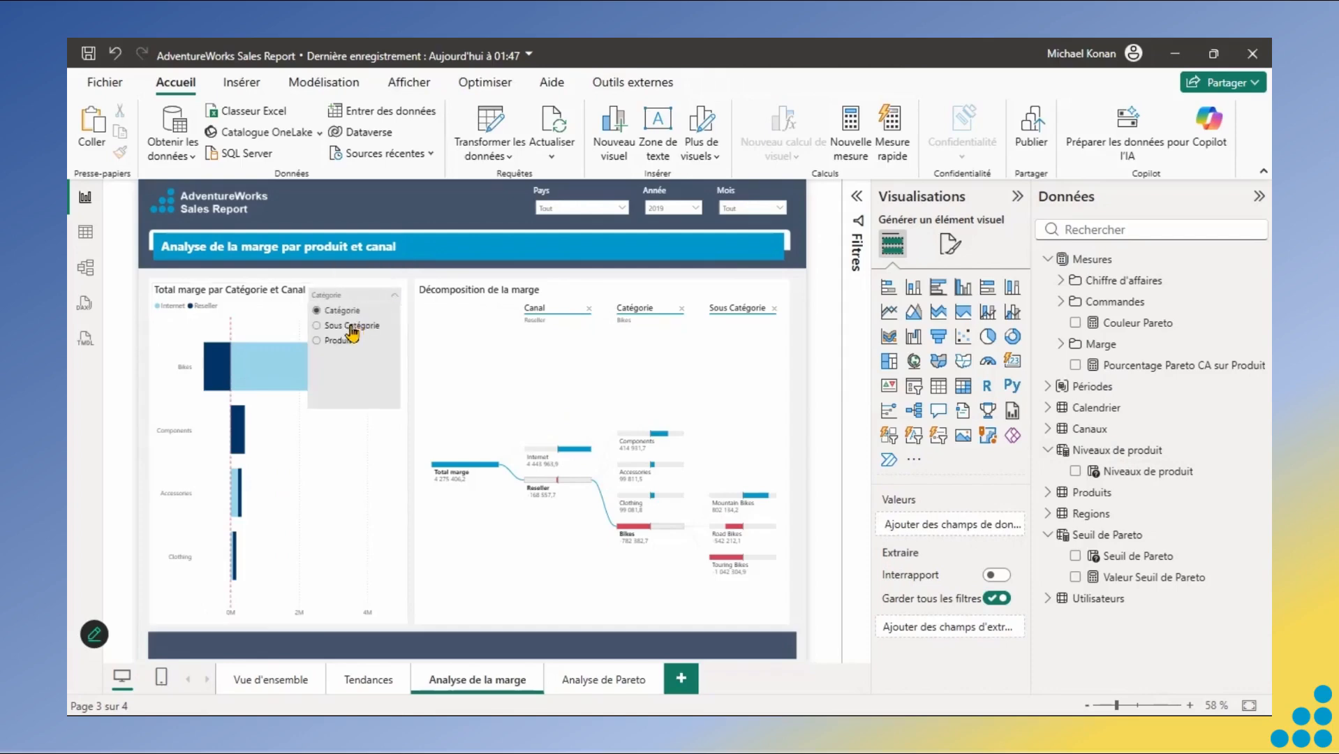
left_click(355, 325)
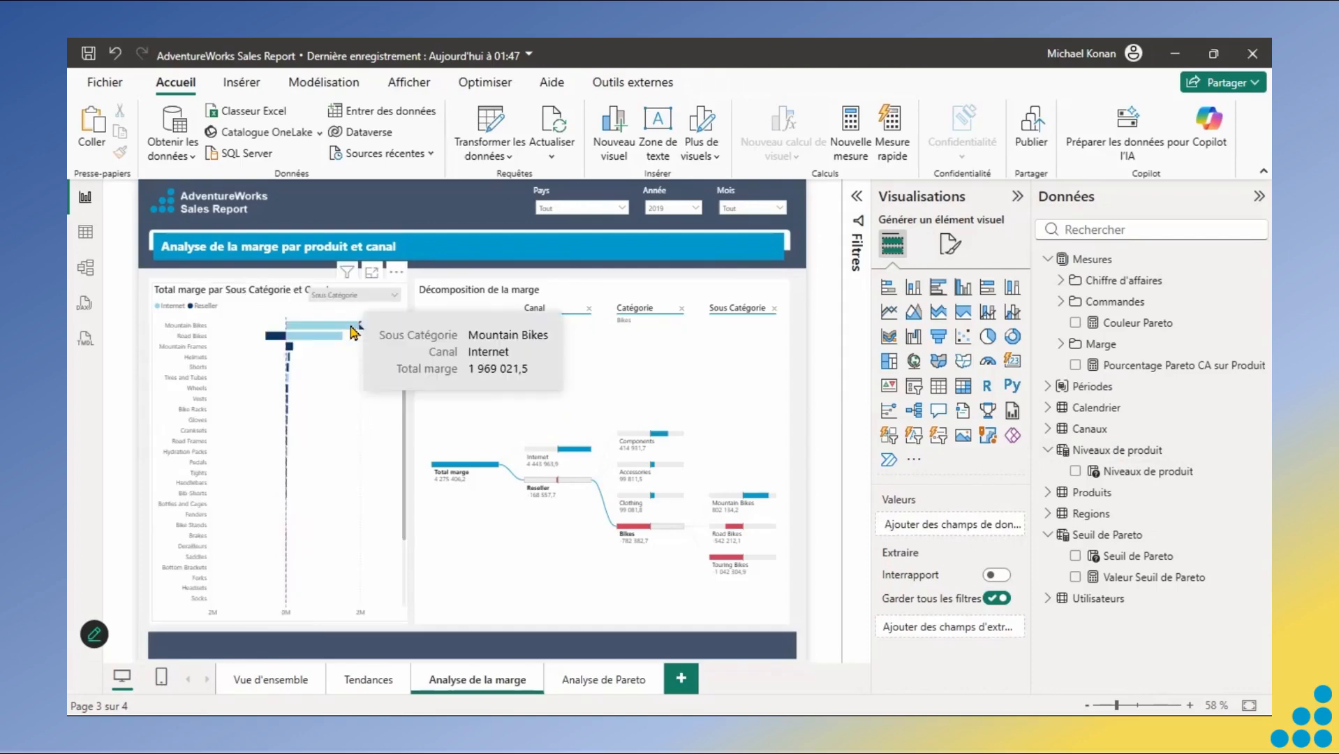
Rename the chart's X-axis field Total marge as Marge for this visual.
left_click(365, 407)
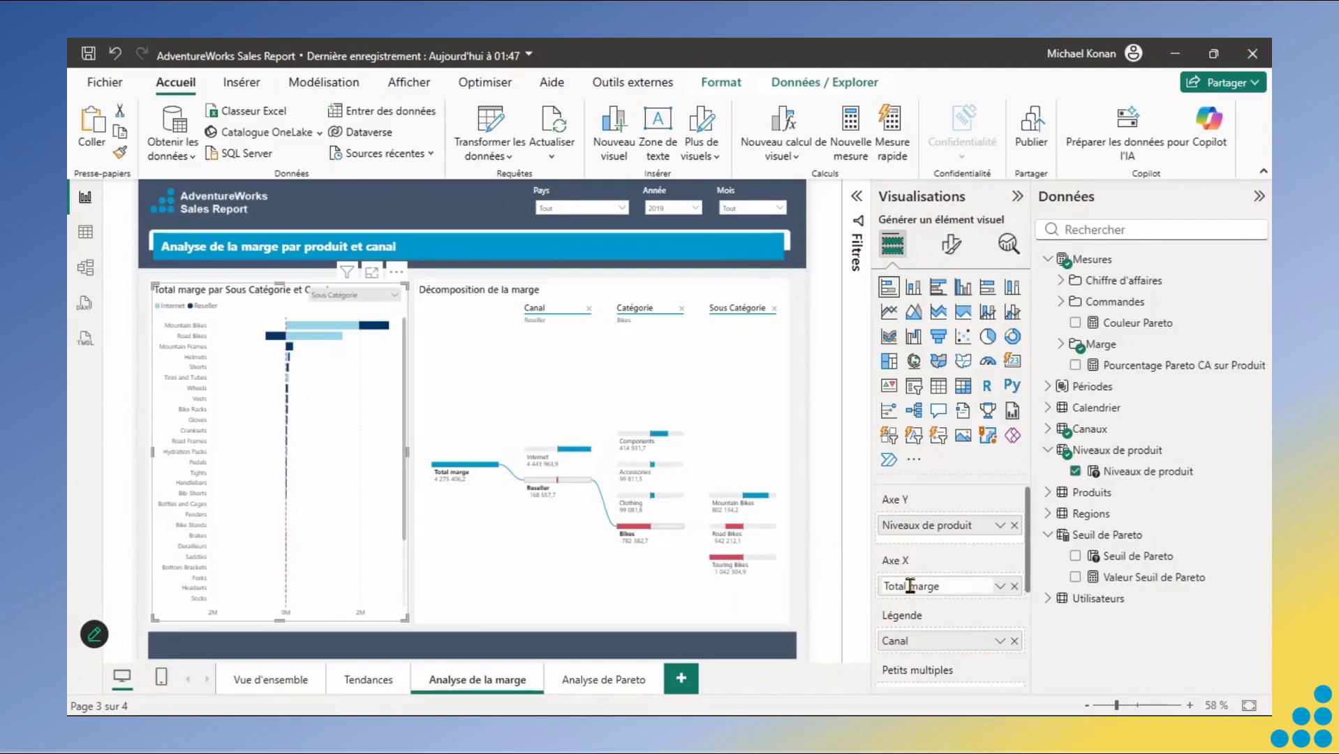
key("BackSpace")
key("BackSpace")
key("BackSpace")
type("M")
key("Return")
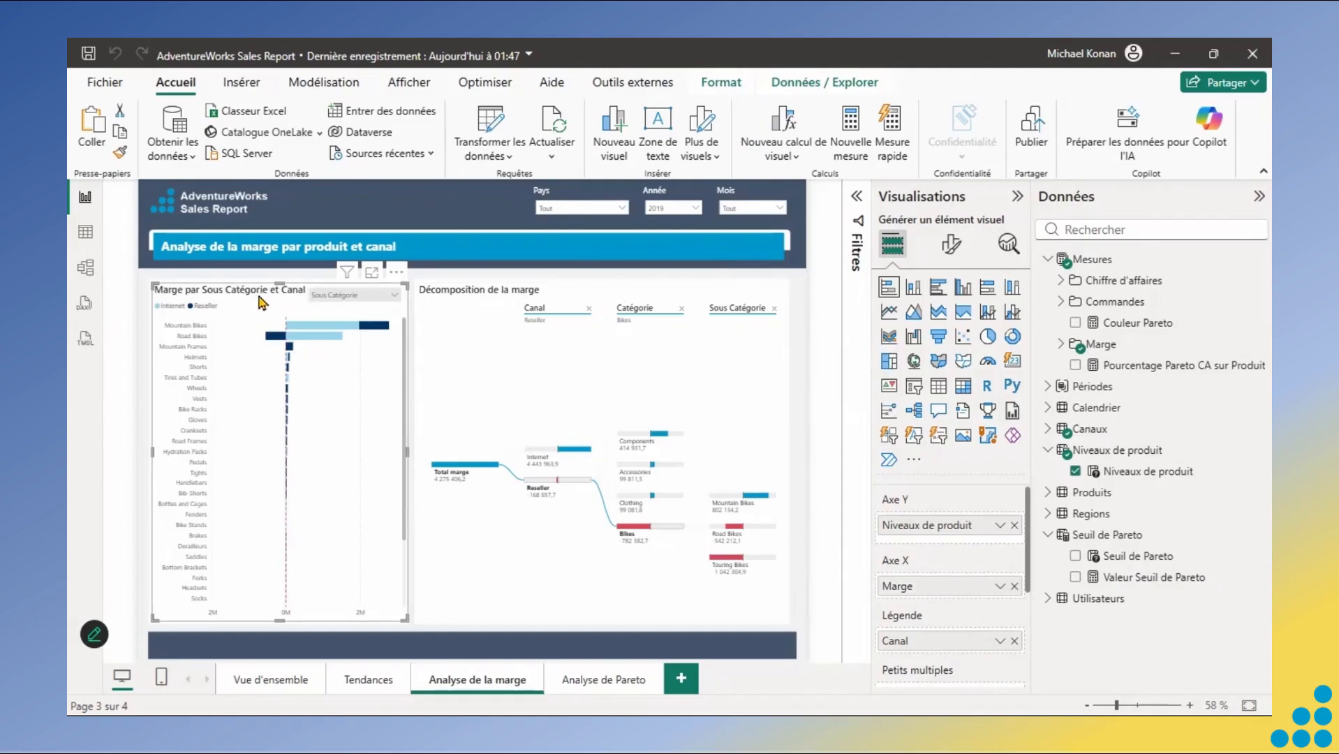
Deselect the chart and switch the product-level slicer to Catégorie.
left_click(422, 278)
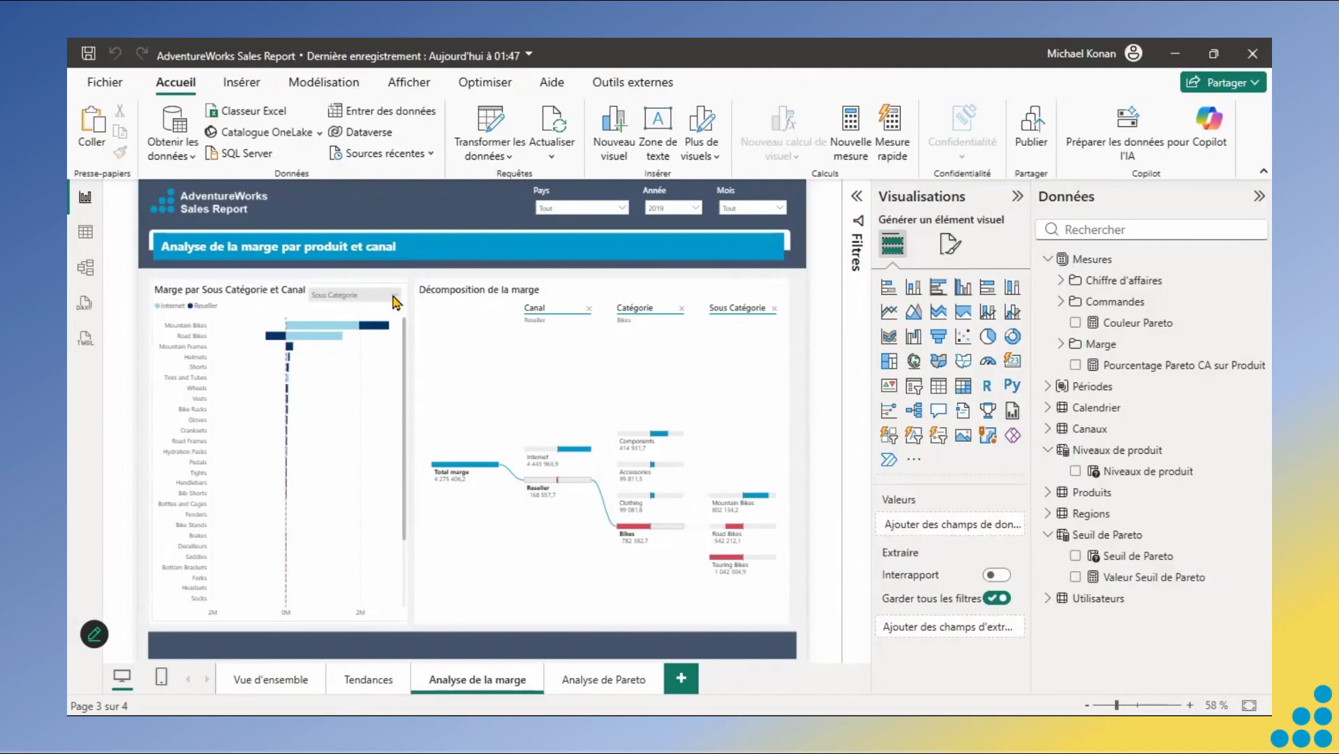
left_click(393, 296)
left_click(354, 321)
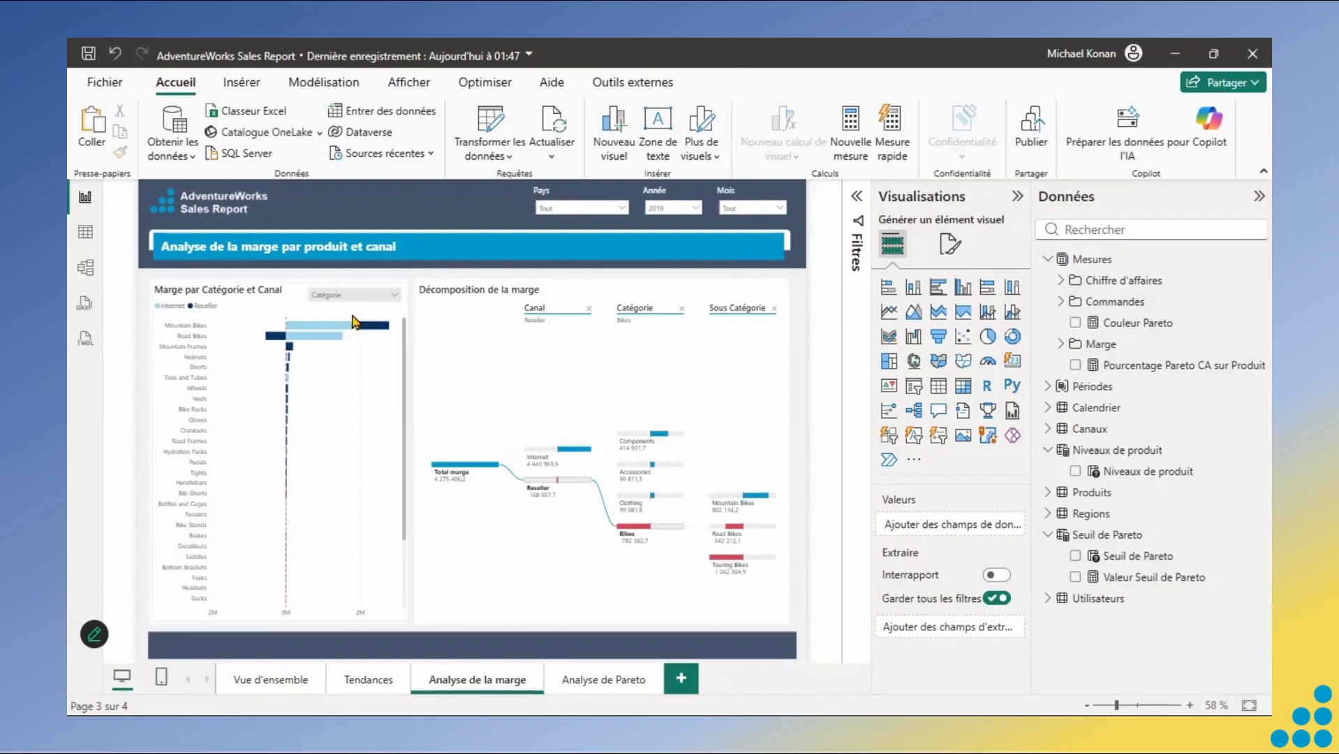
Choose Produit in the product-level slicer and set the slicer's width to 175.
left_click(395, 298)
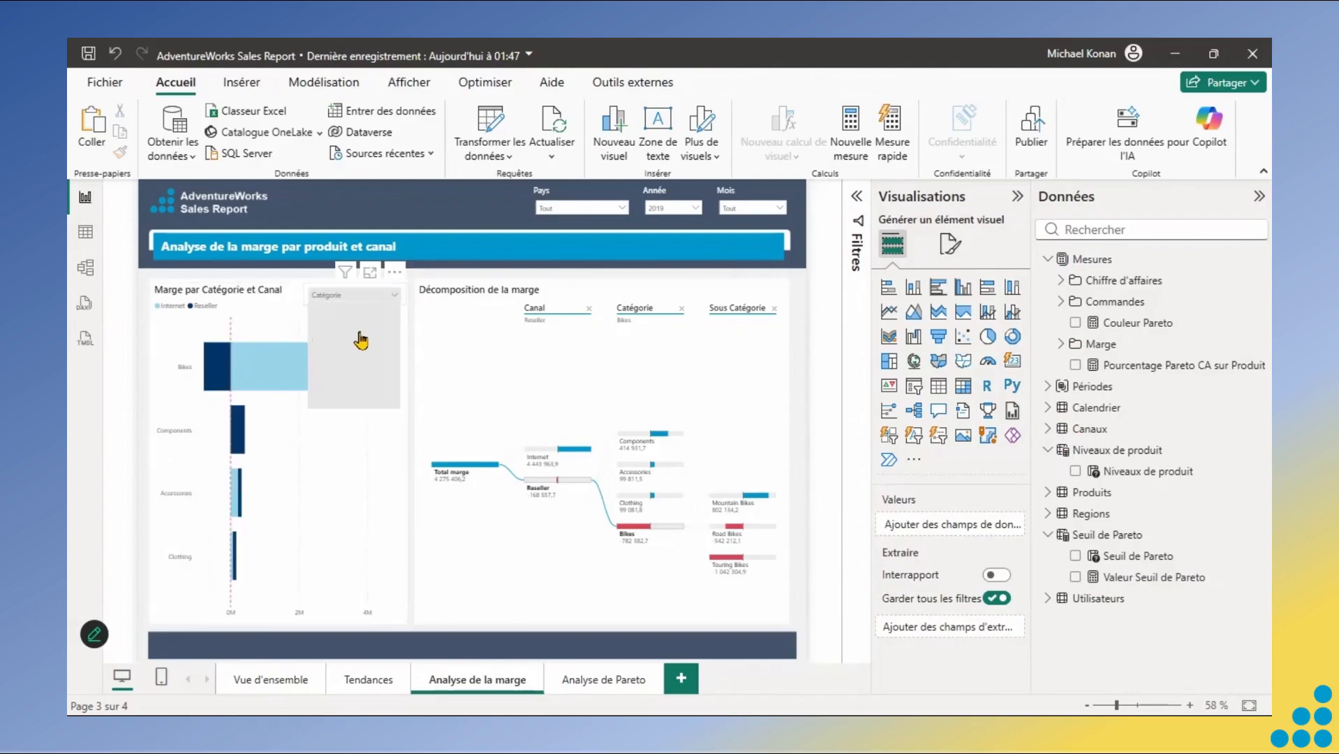
left_click(337, 341)
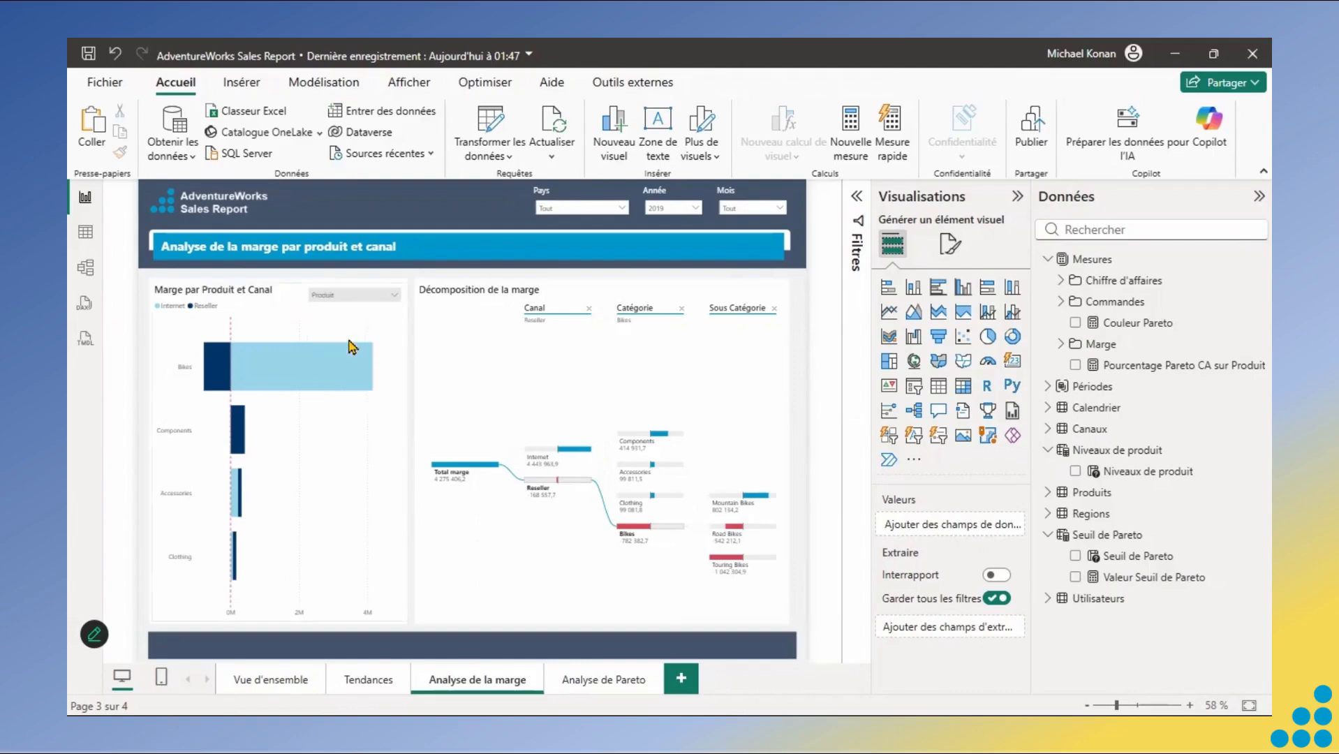
left_click(402, 296)
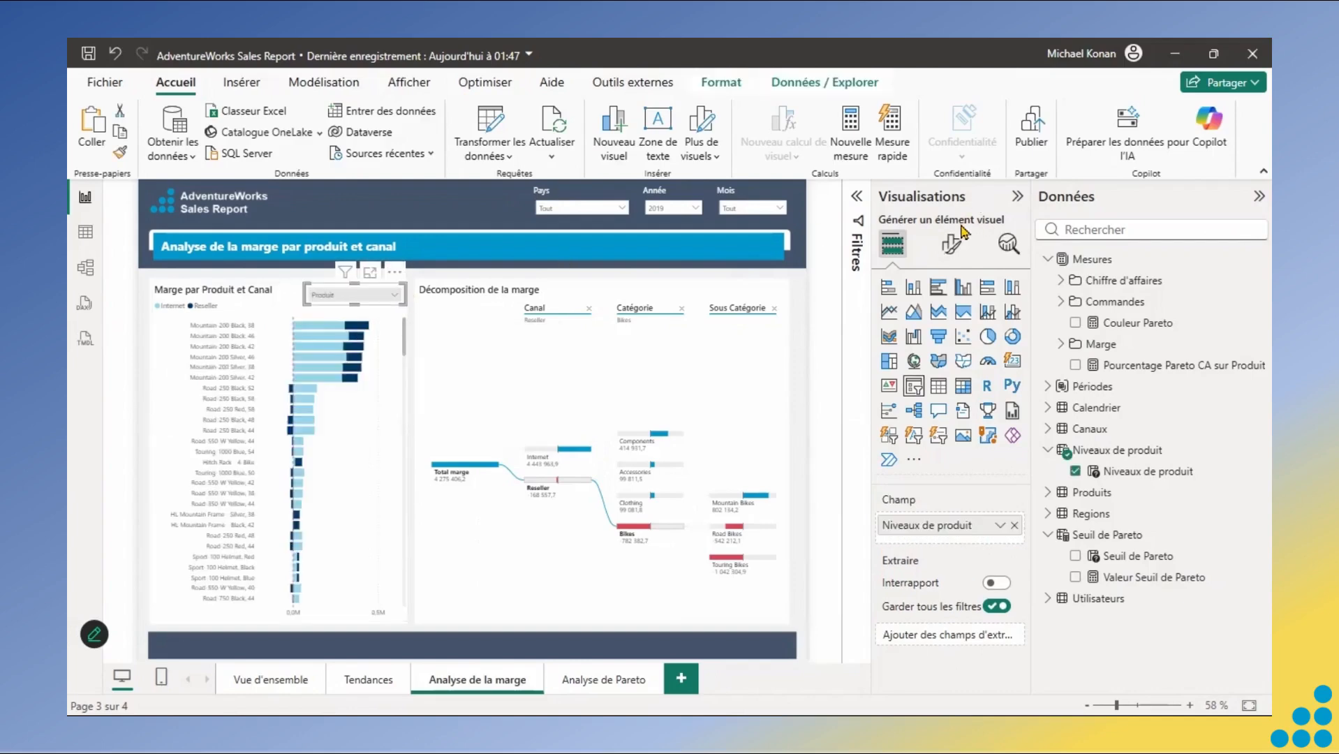
left_click(951, 244)
left_click(980, 338)
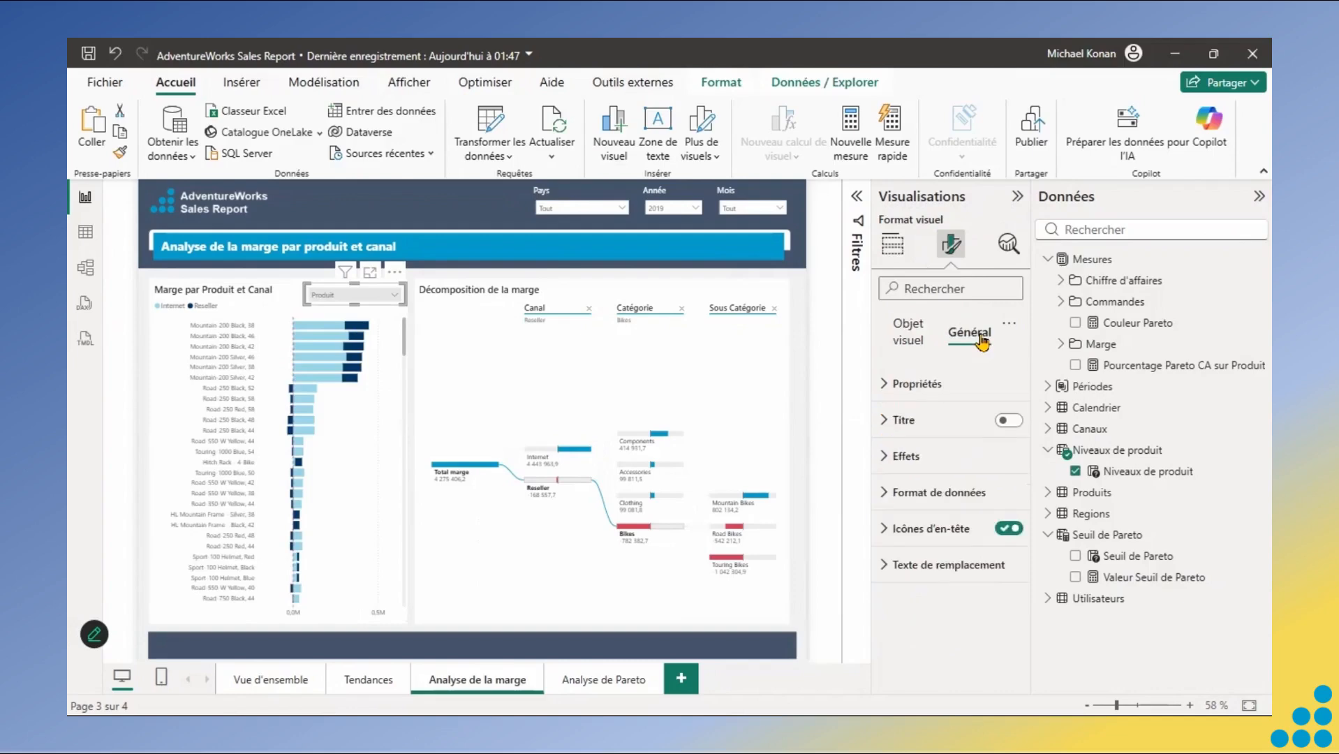
left_click(883, 385)
double_click(913, 518)
type("175")
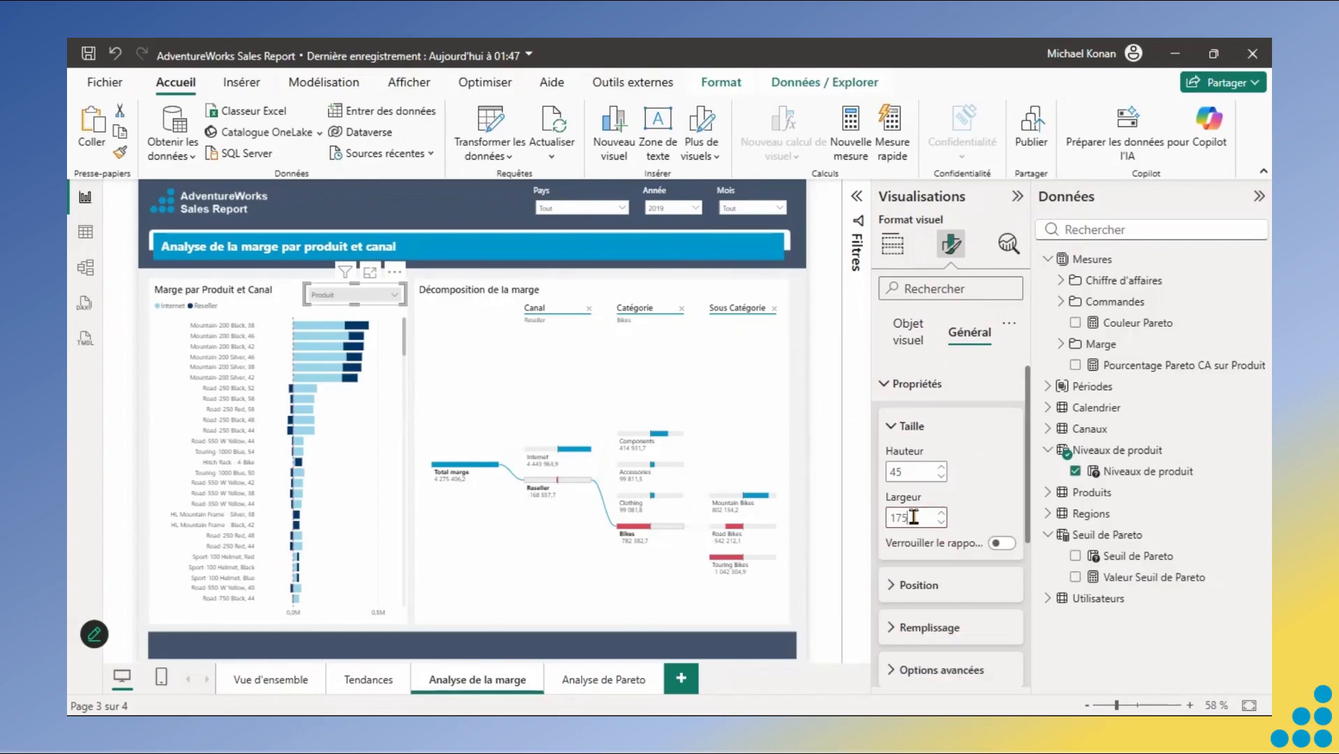
Switch the product-level slicer to Sous Catégorie and place it at horizontal position 350 and vertical position 195.
left_click(378, 295)
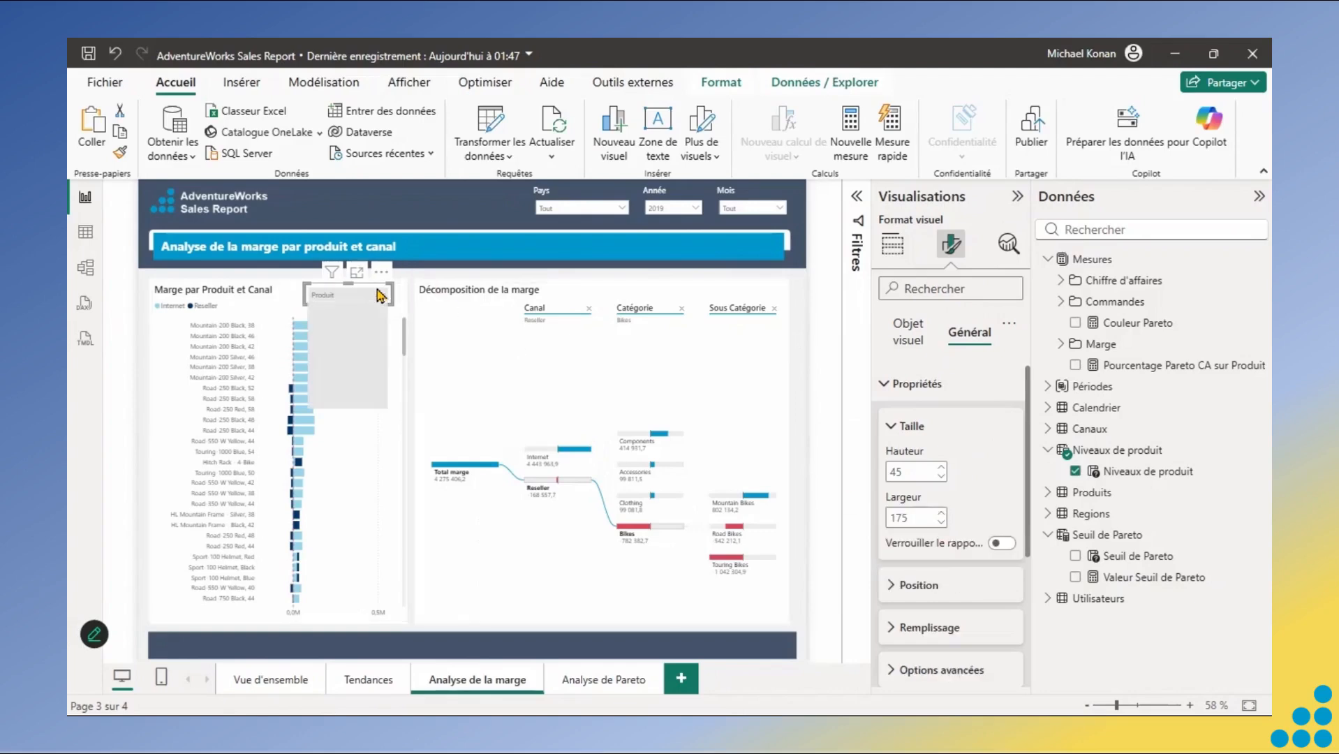
left_click(370, 327)
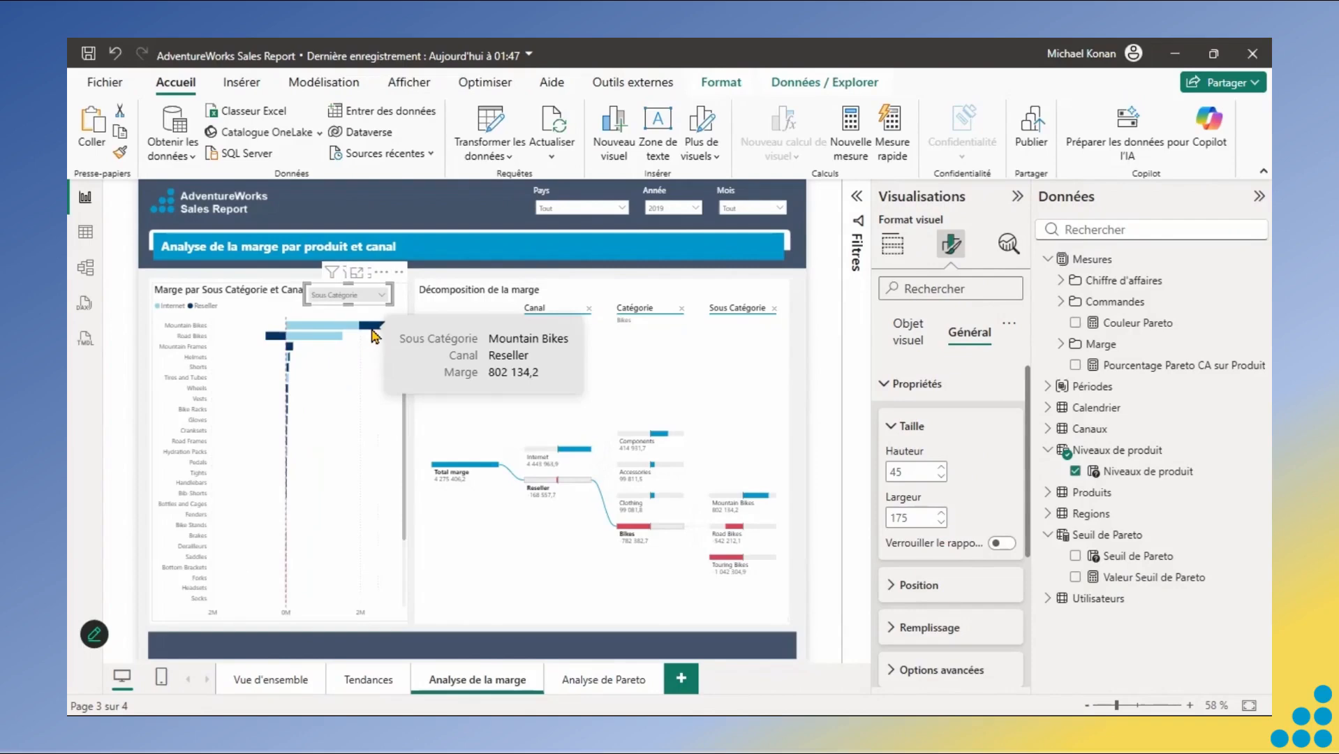
left_click(908, 585)
double_click(913, 632)
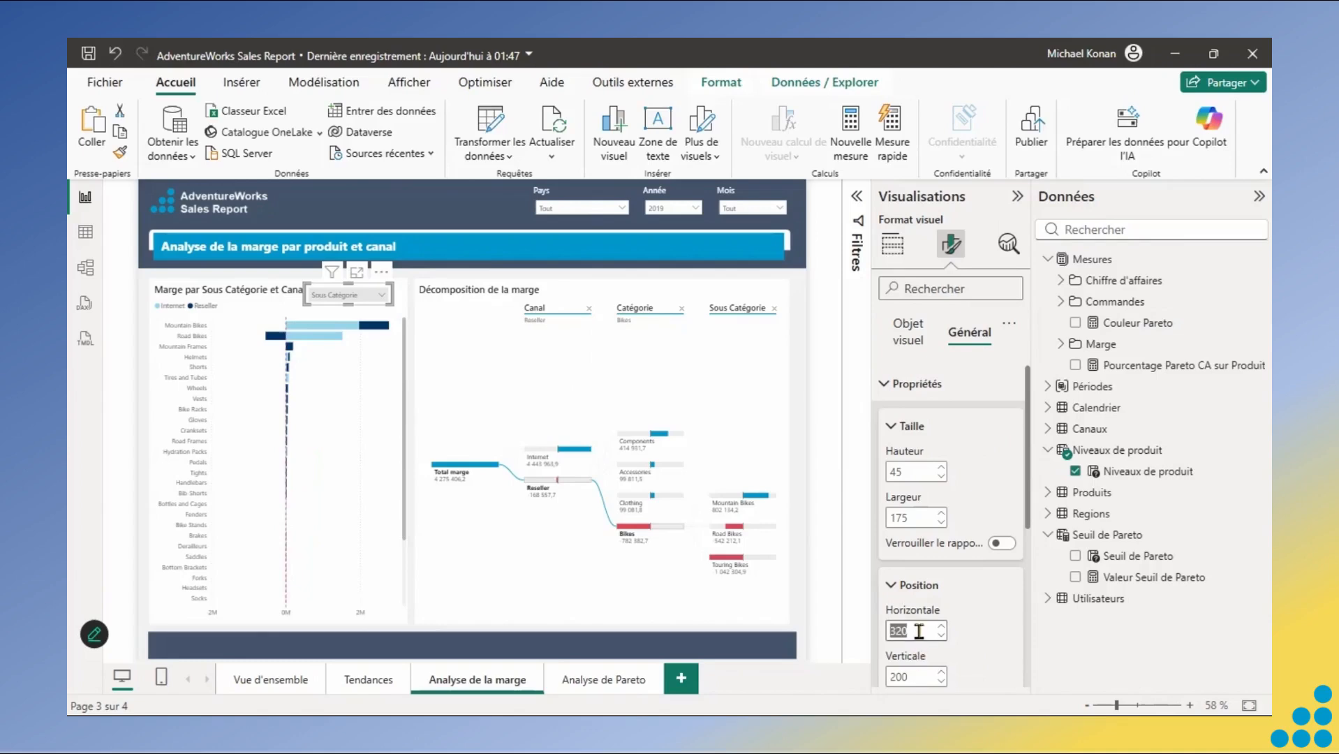
type("350")
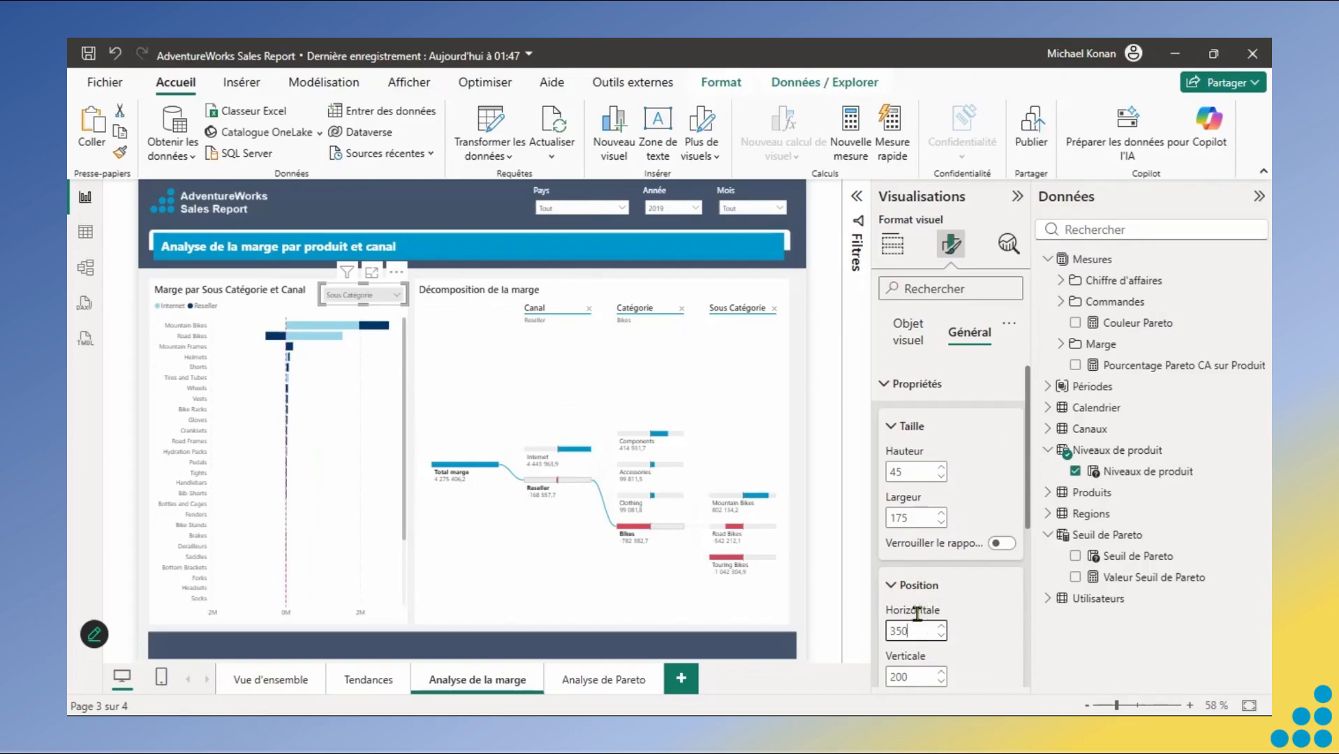
double_click(911, 677)
type("195")
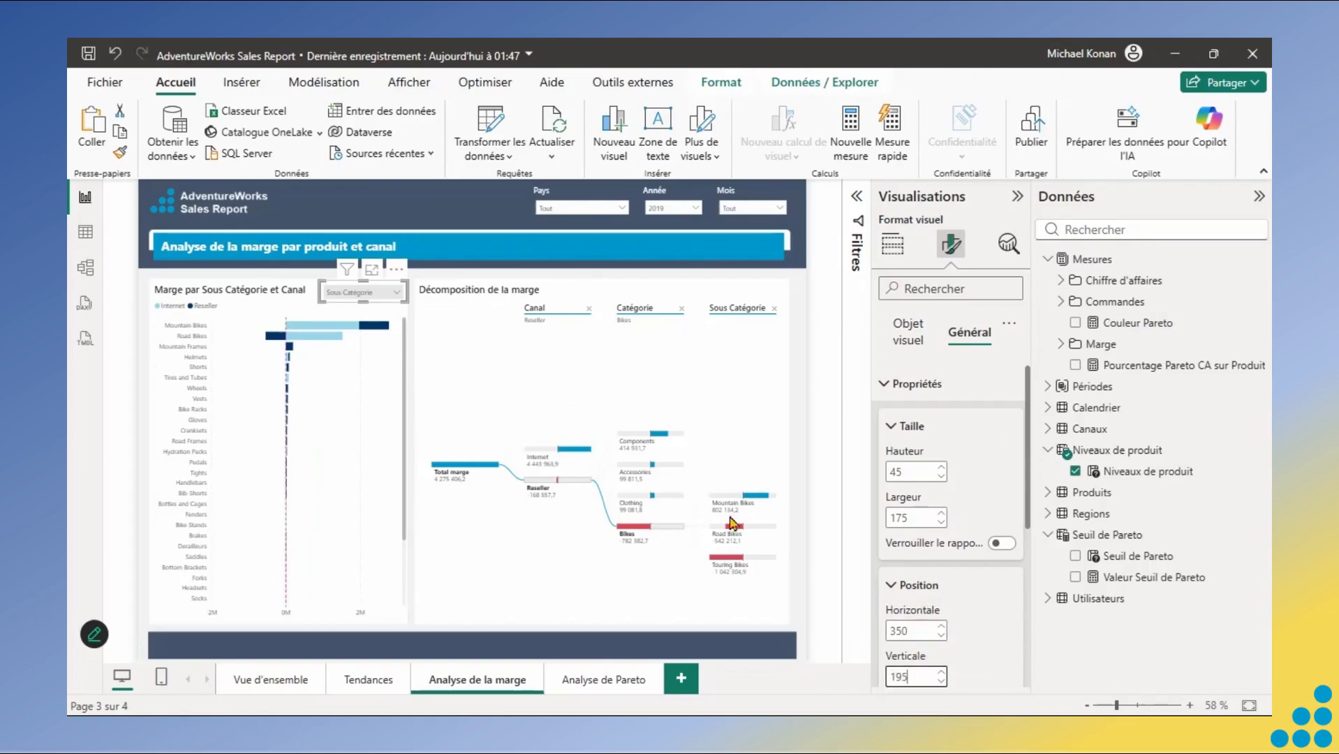
left_click(806, 352)
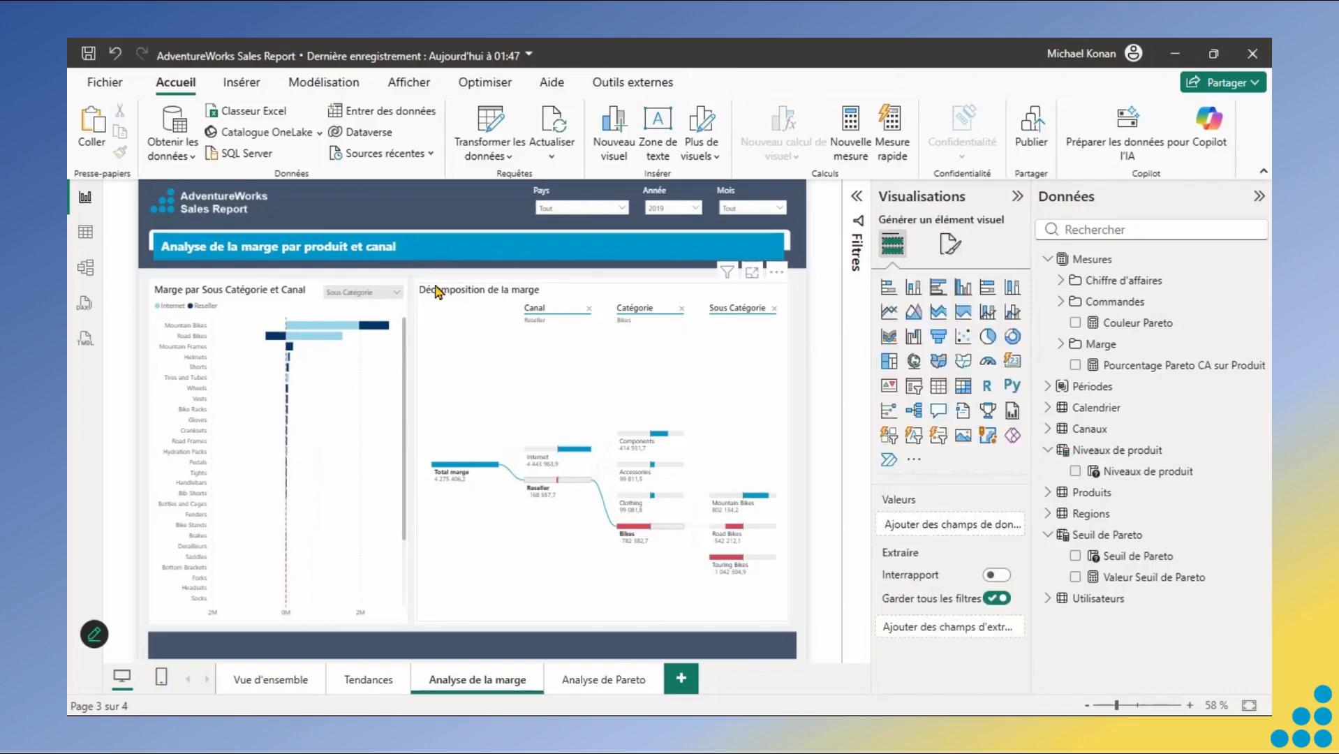
Check the margin chart at each level by choosing Catégorie, Sous Catégorie and Produit in the repositioned slicer.
left_click(396, 292)
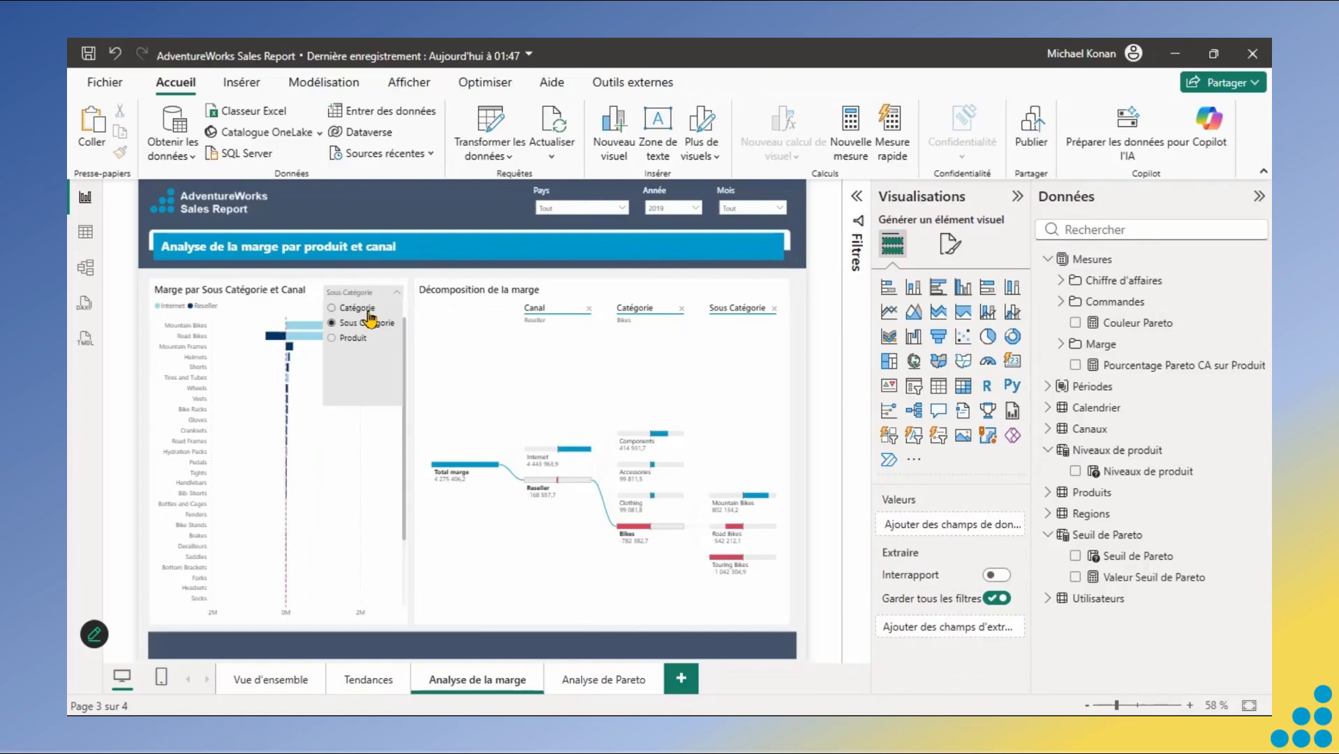
left_click(367, 309)
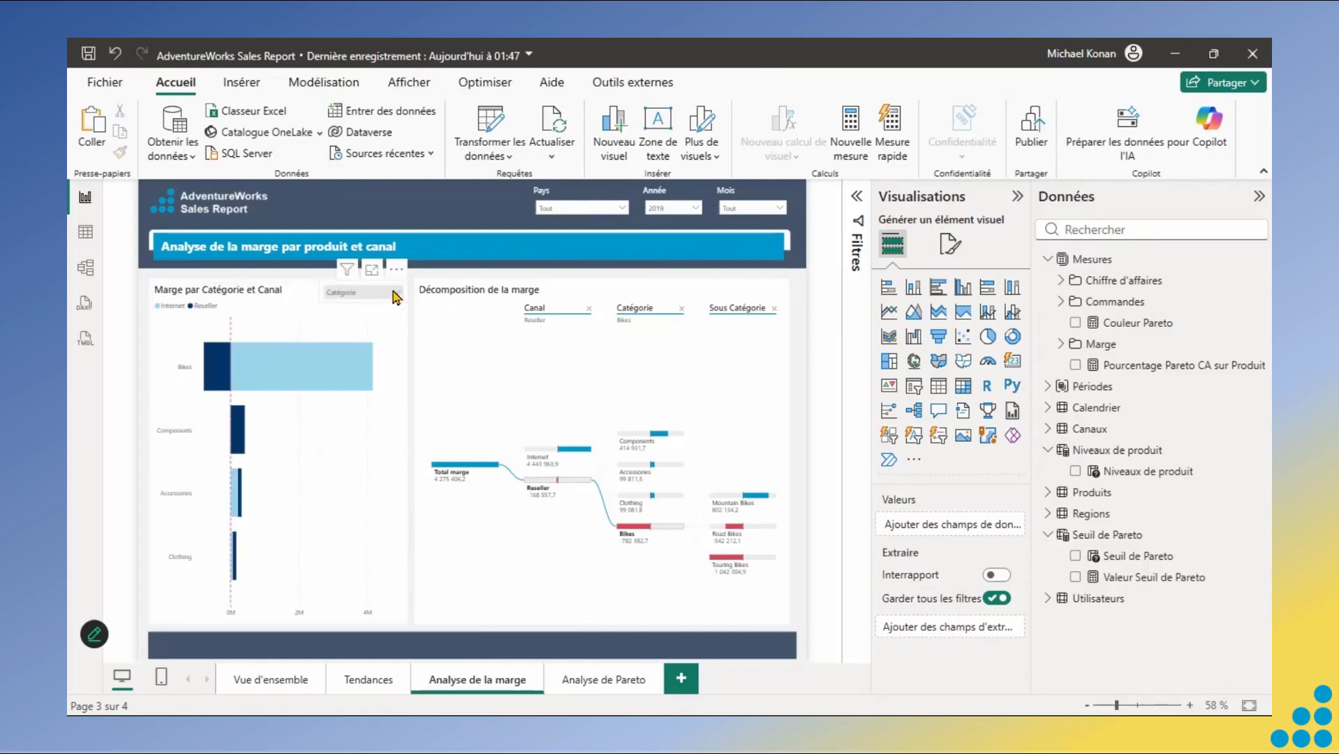
left_click(396, 293)
left_click(368, 325)
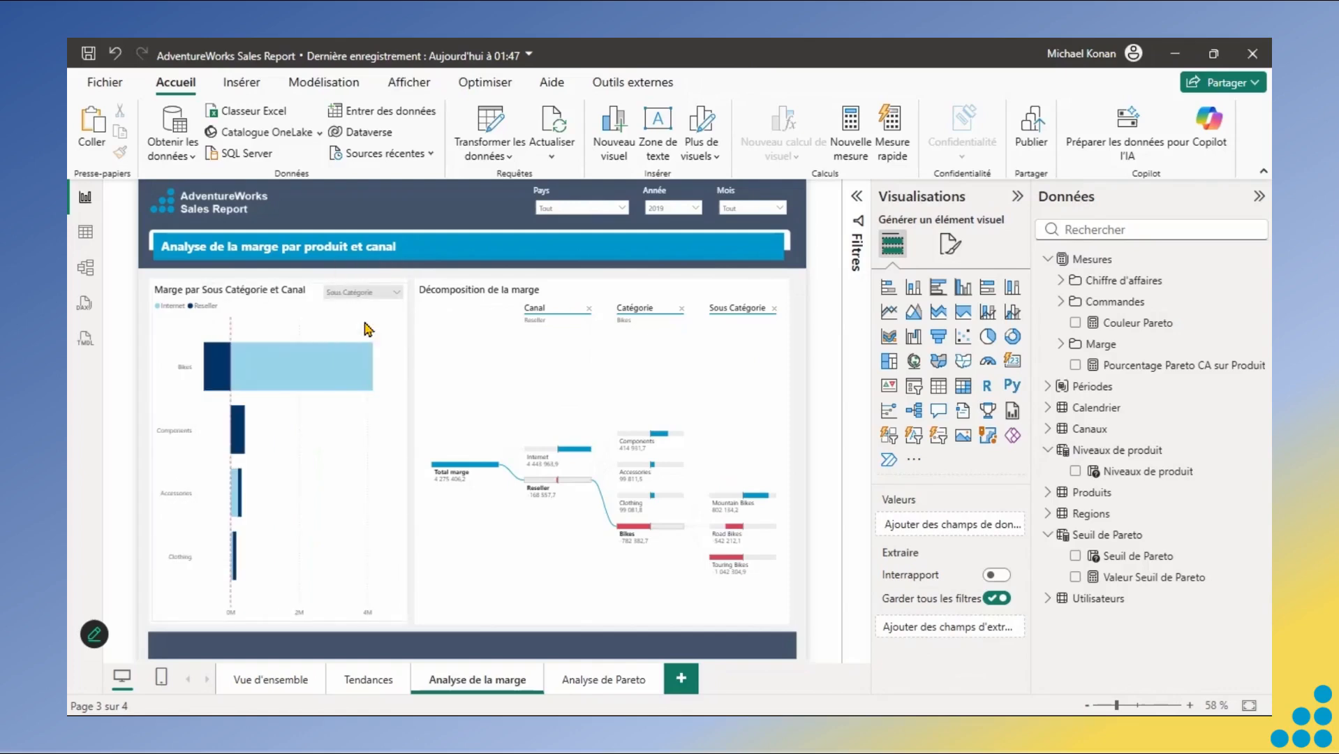
left_click(390, 293)
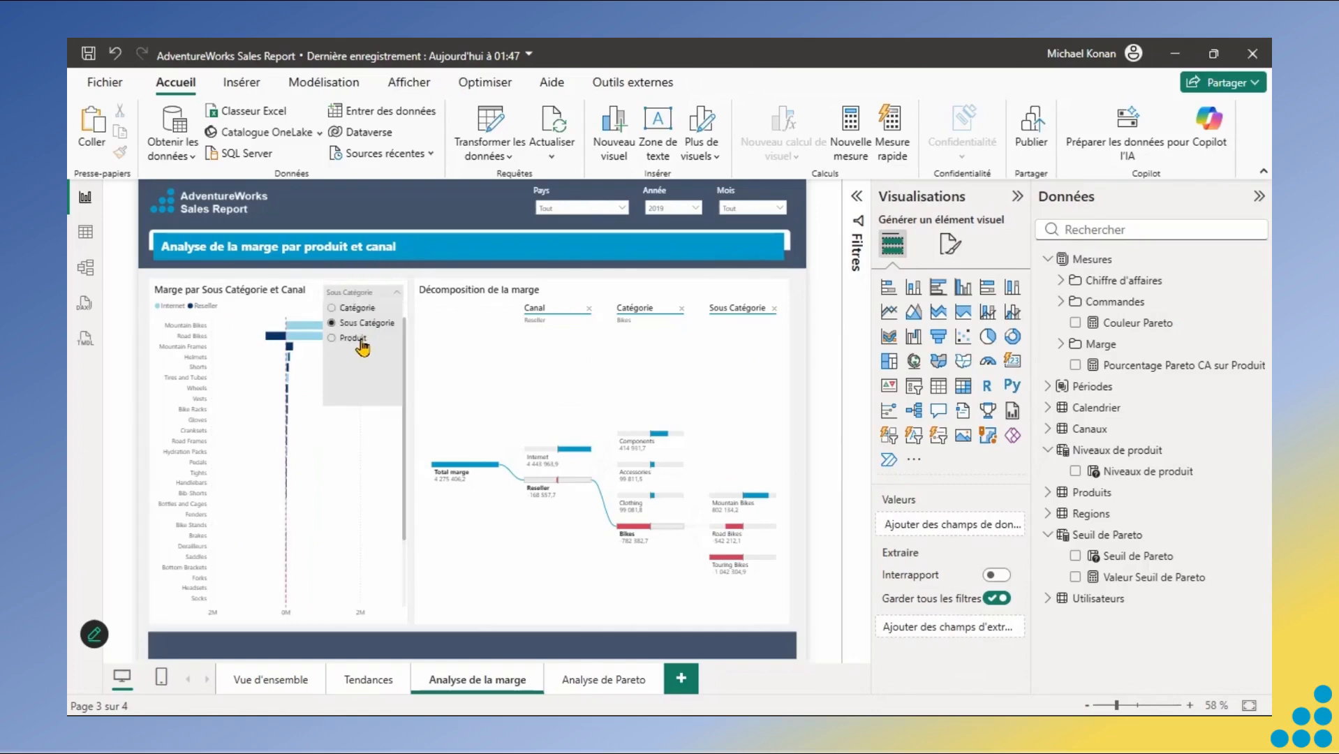
left_click(361, 341)
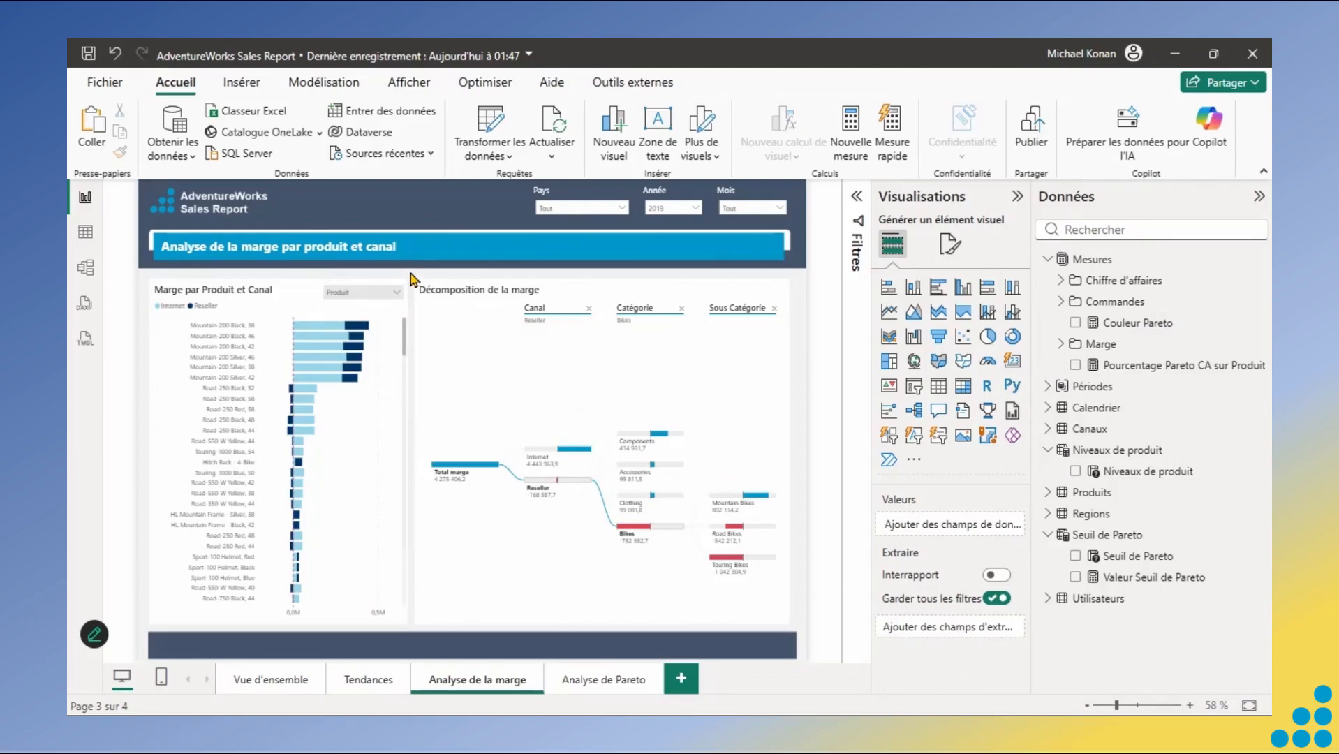
Copy the product-level slicer from the Analyse de la marge page to the Tendances page and synchronize it with the original.
left_click(365, 681)
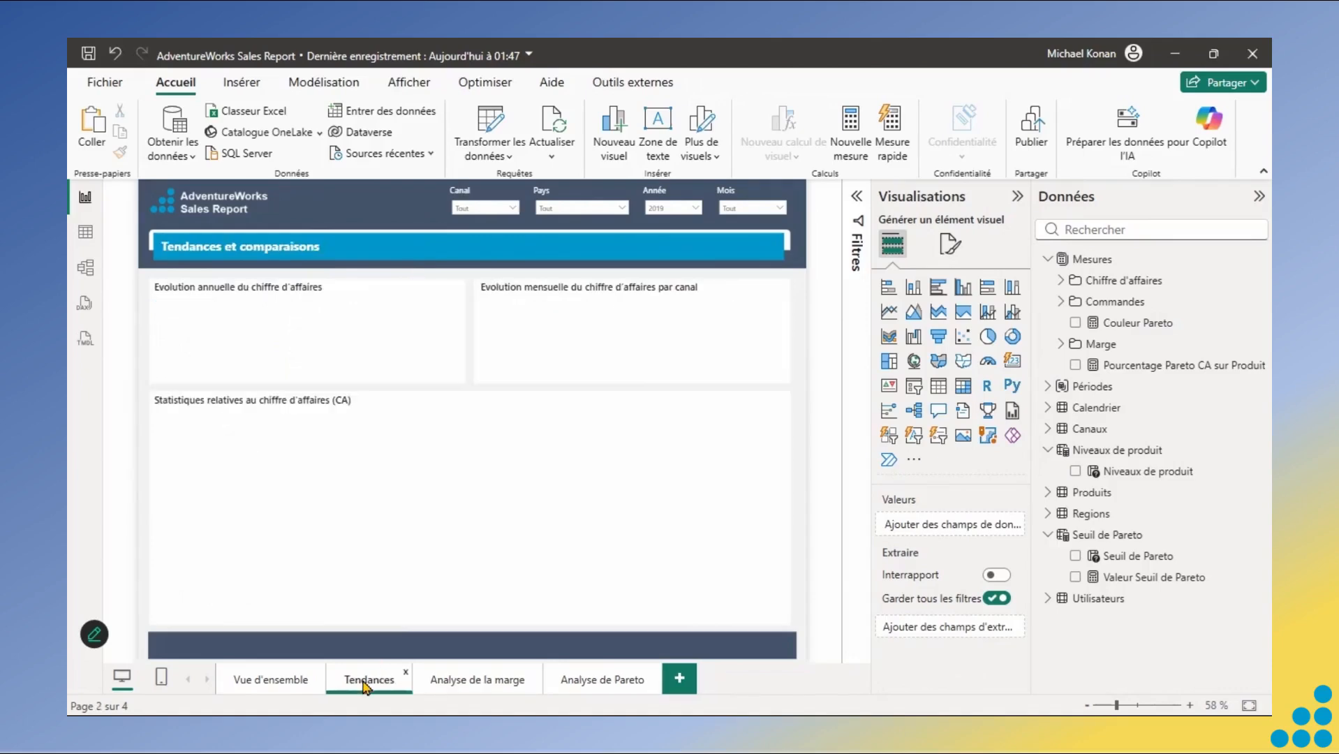
left_click(428, 684)
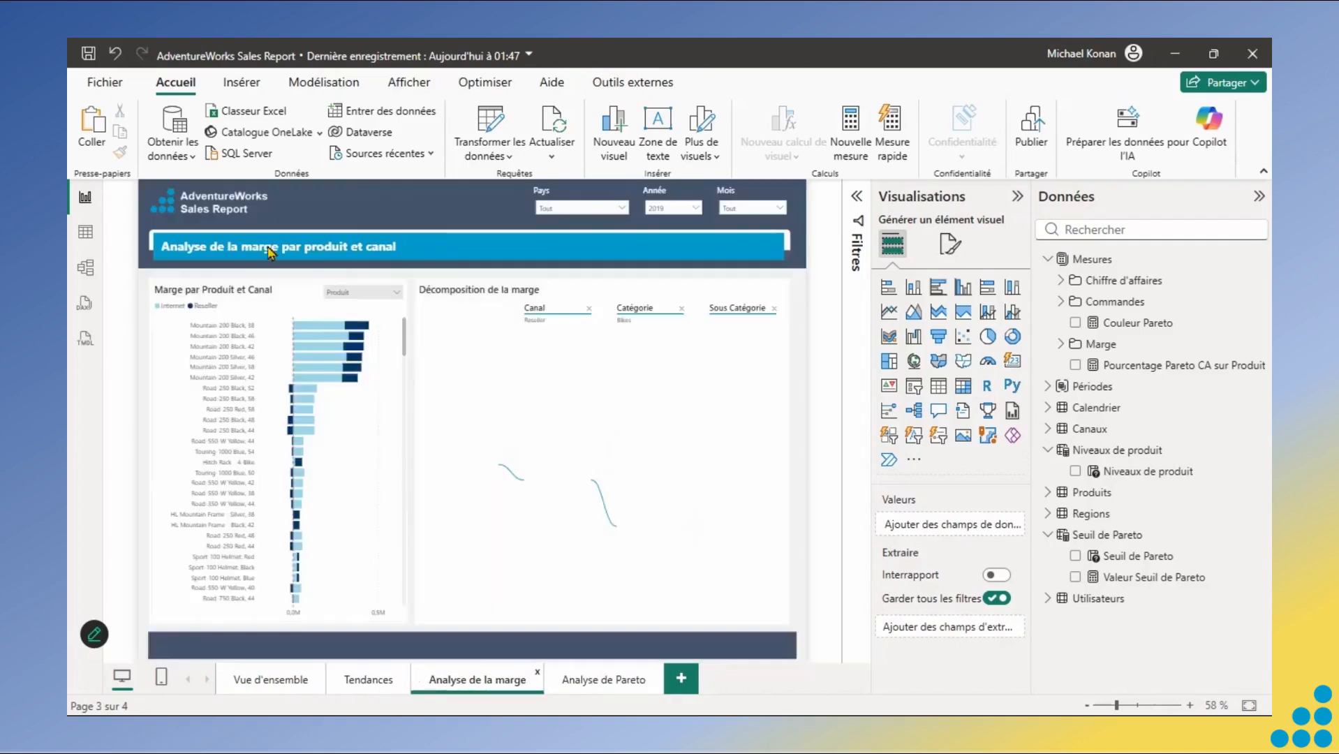
left_click(403, 307)
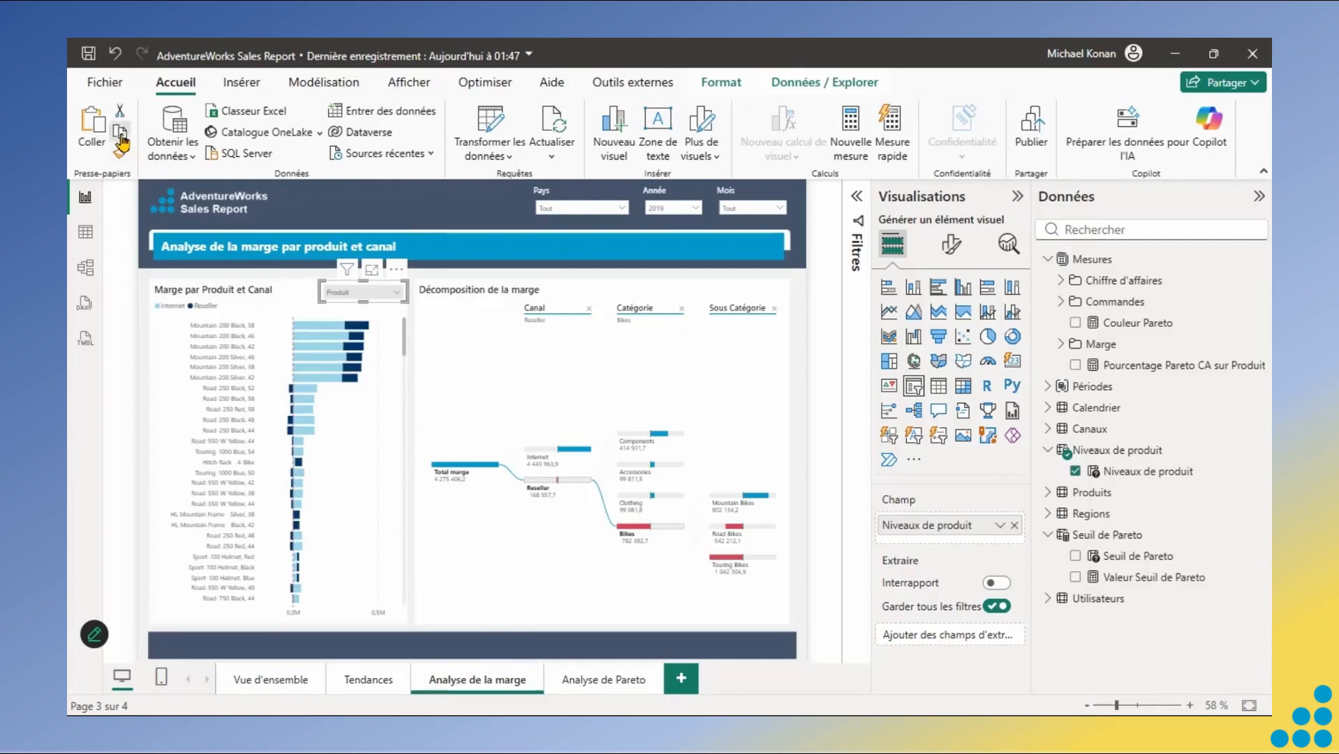
left_click(361, 686)
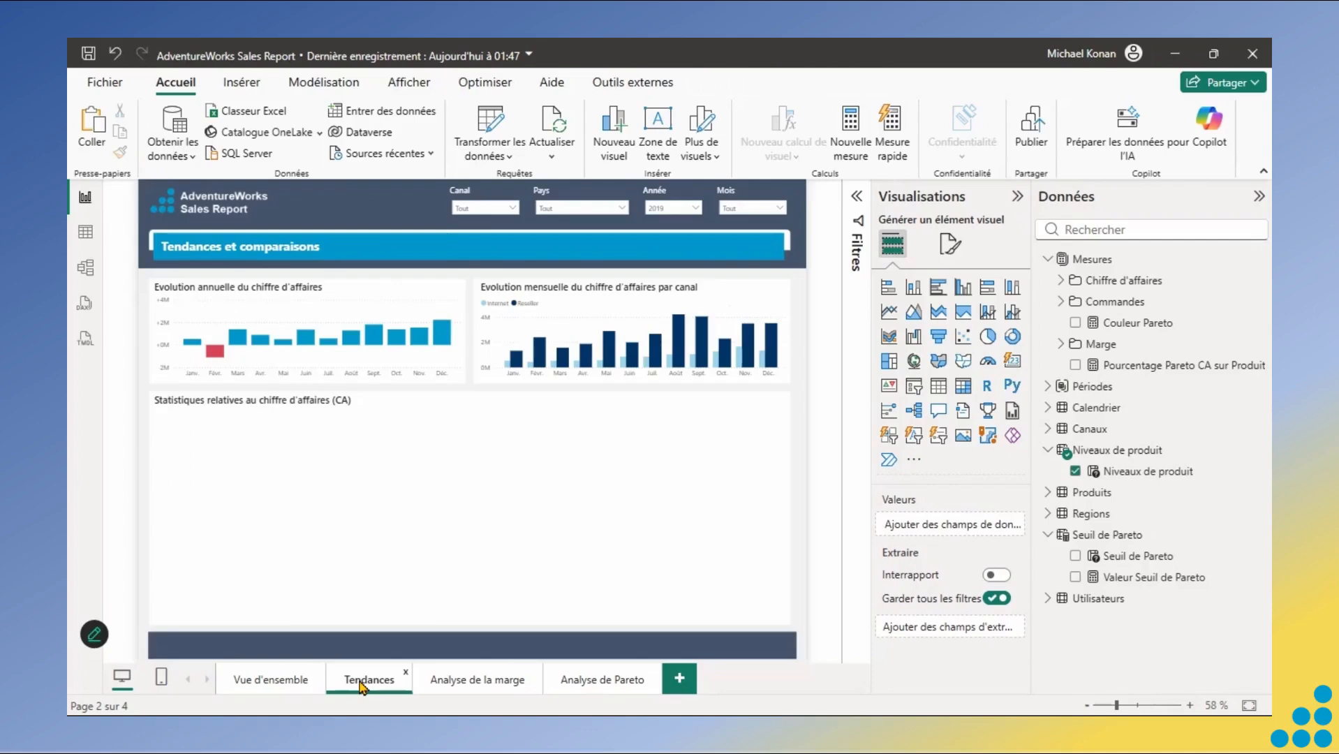
left_click(91, 120)
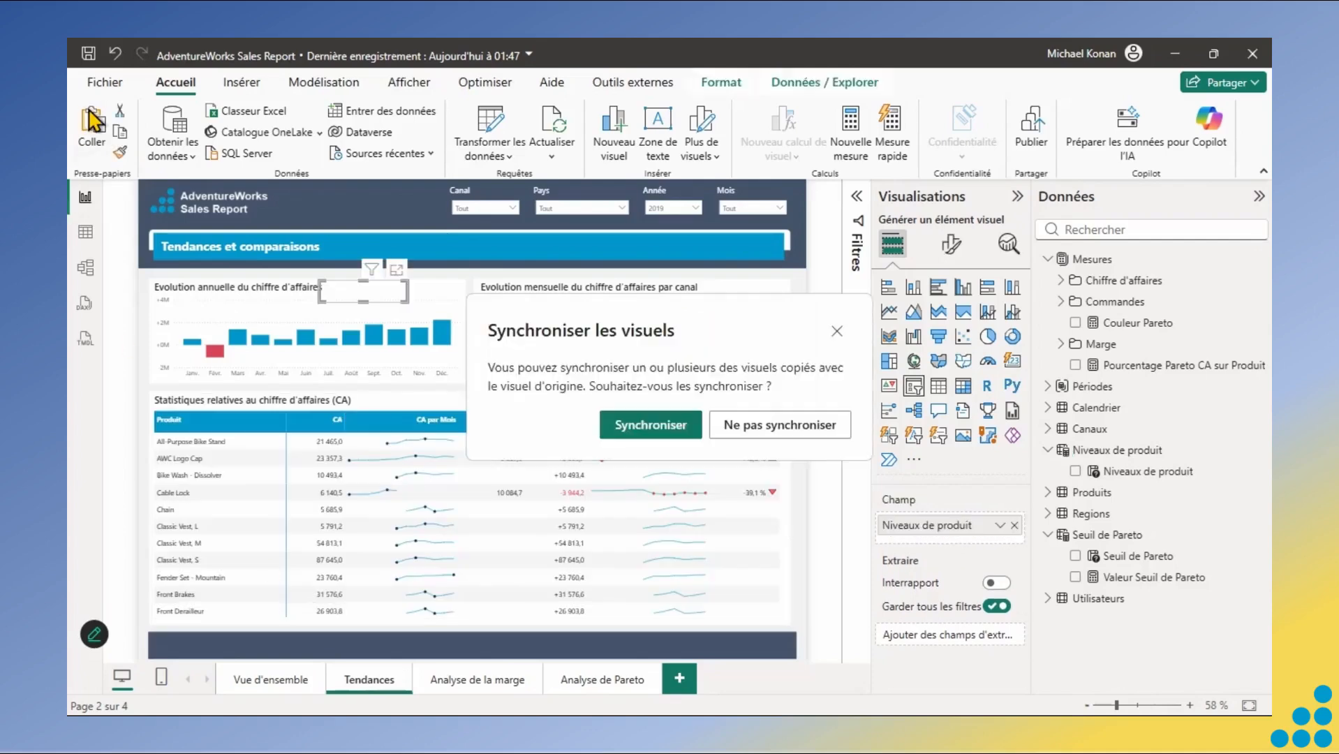
left_click(652, 428)
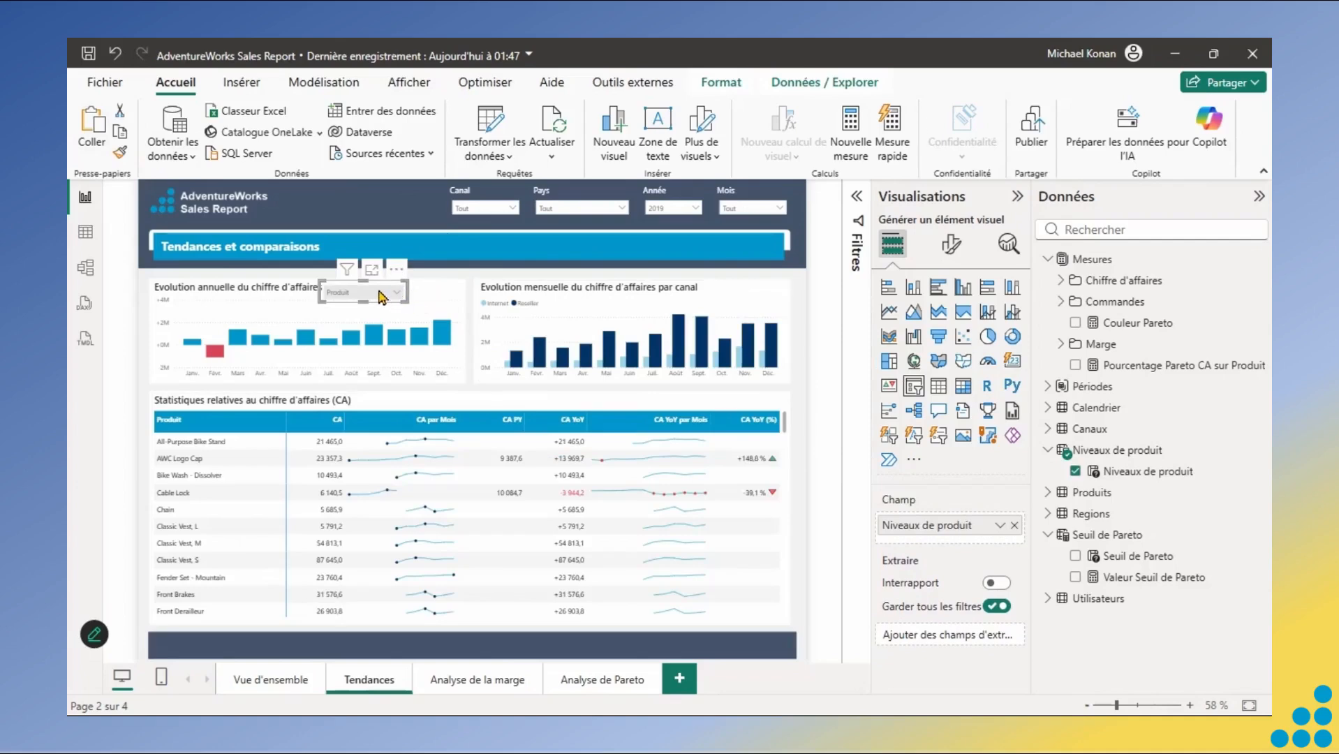
Move the pasted slicer to the right end of the title row above the Statistiques relatives au chiffre d'affaires (CA) table.
left_click_drag(378, 291, 754, 400)
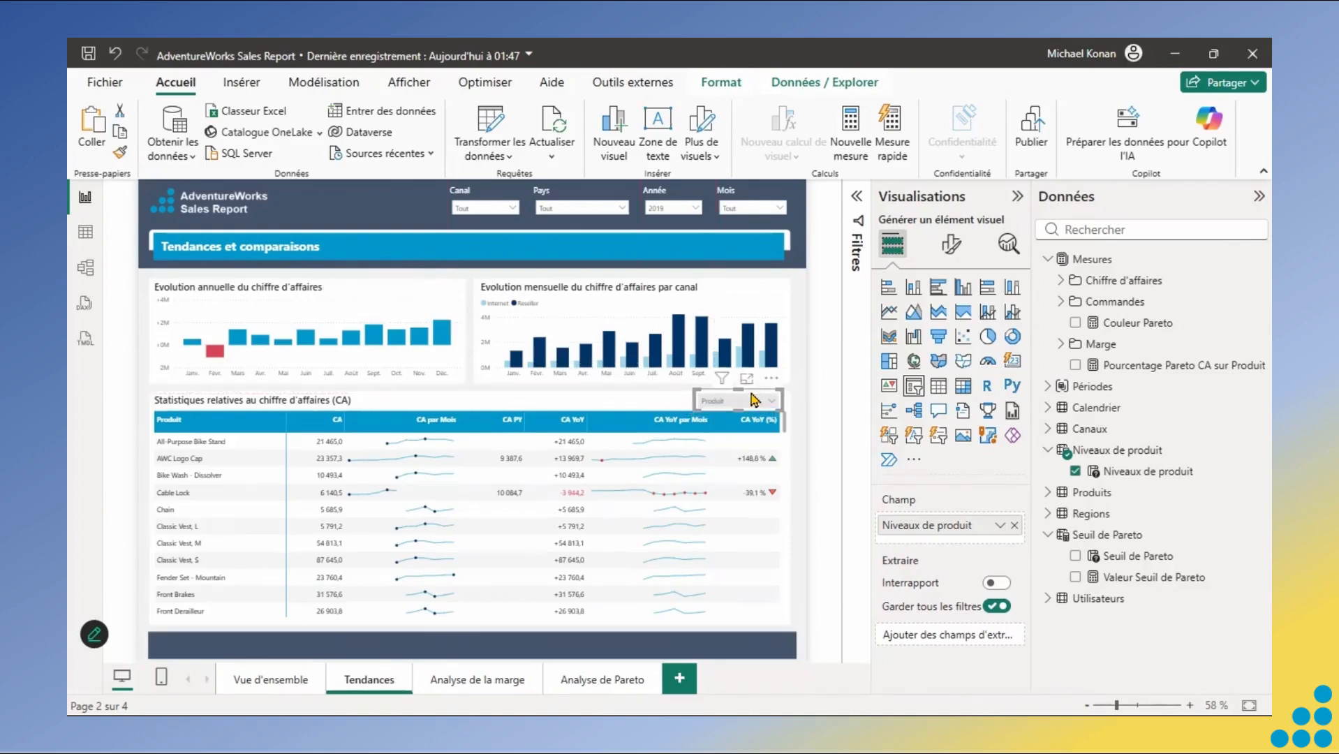
key("Right")
key("Right")
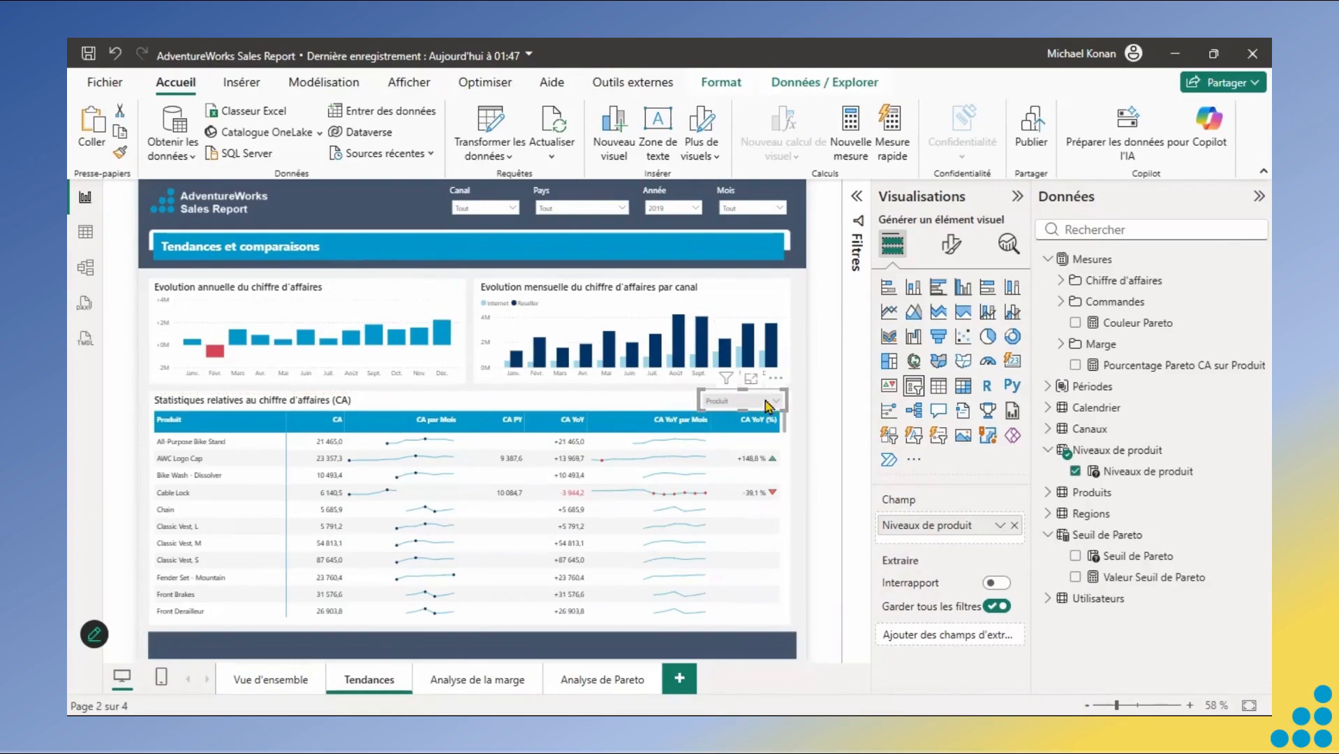
left_click(799, 417)
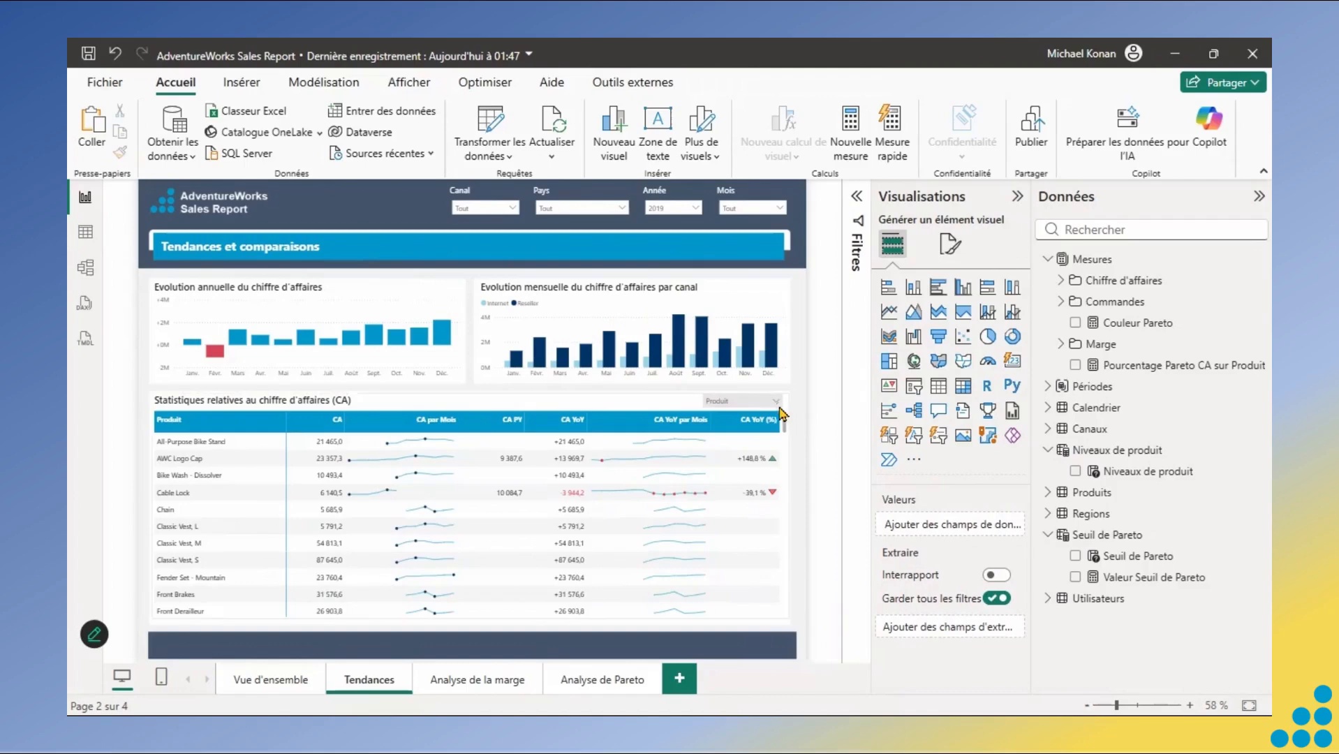
Try the pasted slicer on the Tendances page by choosing Catégorie, Sous Catégorie and Produit.
left_click(777, 402)
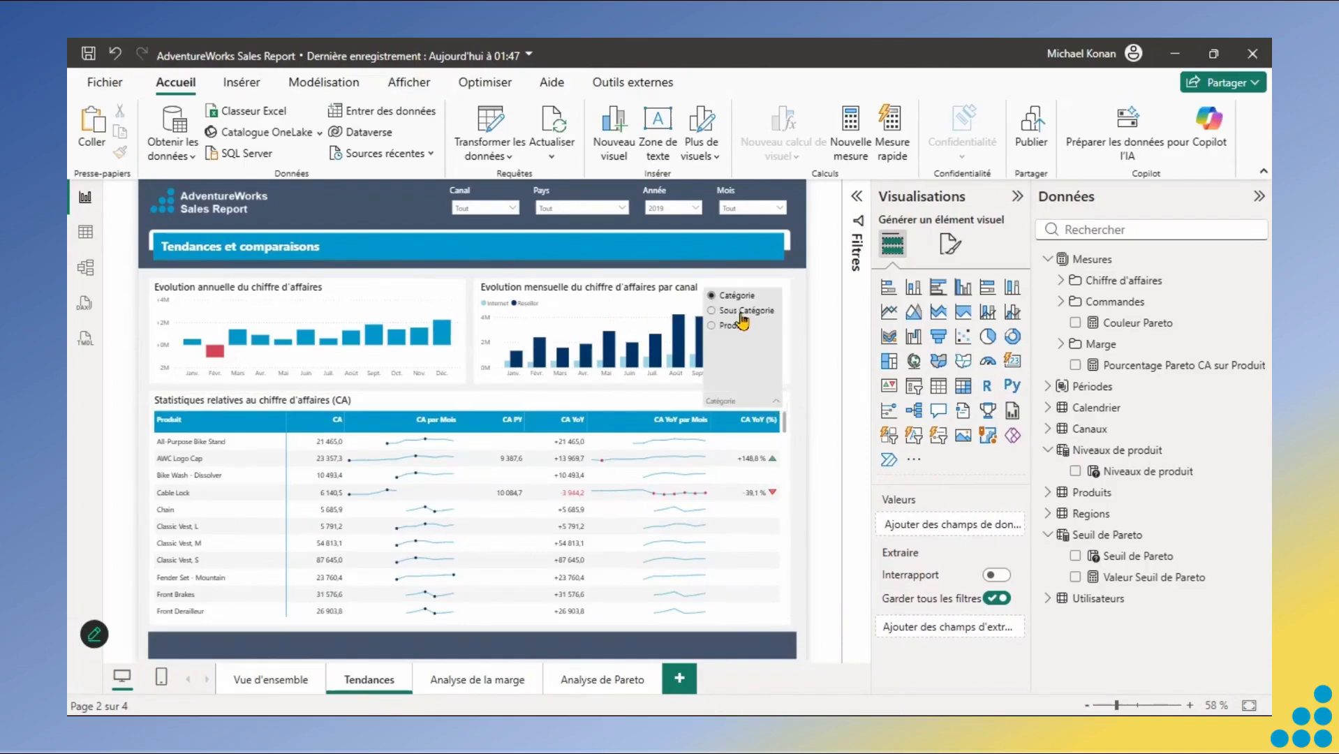
left_click(743, 310)
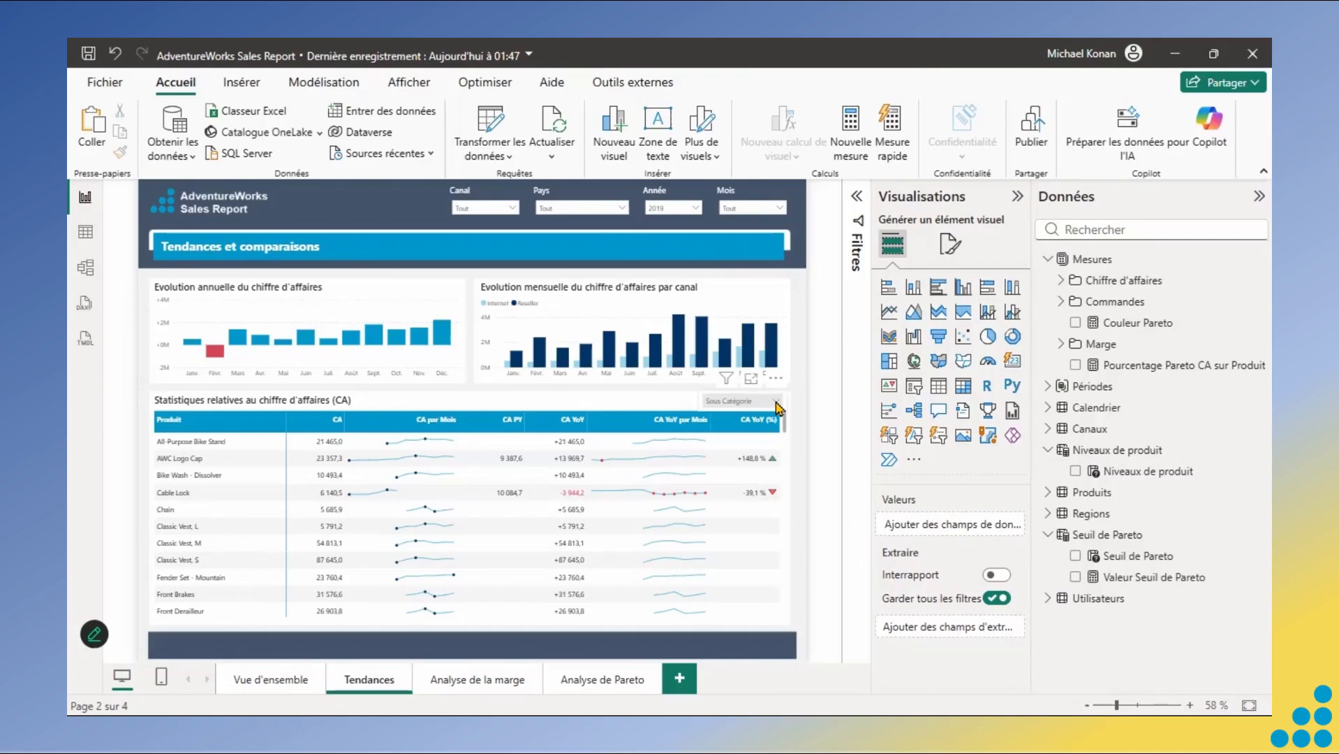
left_click(777, 403)
left_click(726, 329)
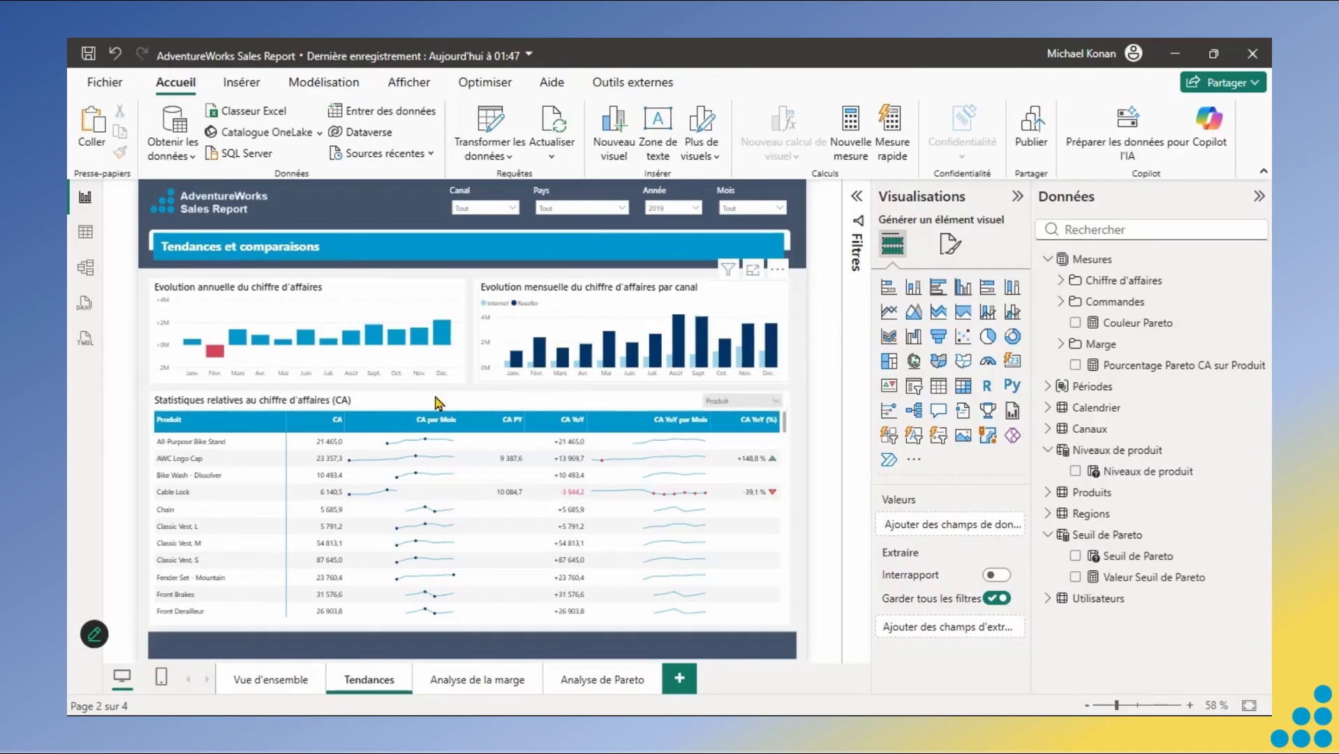
Replace Hiérarchie des produits with the Niveaux de produit parameter in the rows of the revenue statistics matrix.
left_click(363, 408)
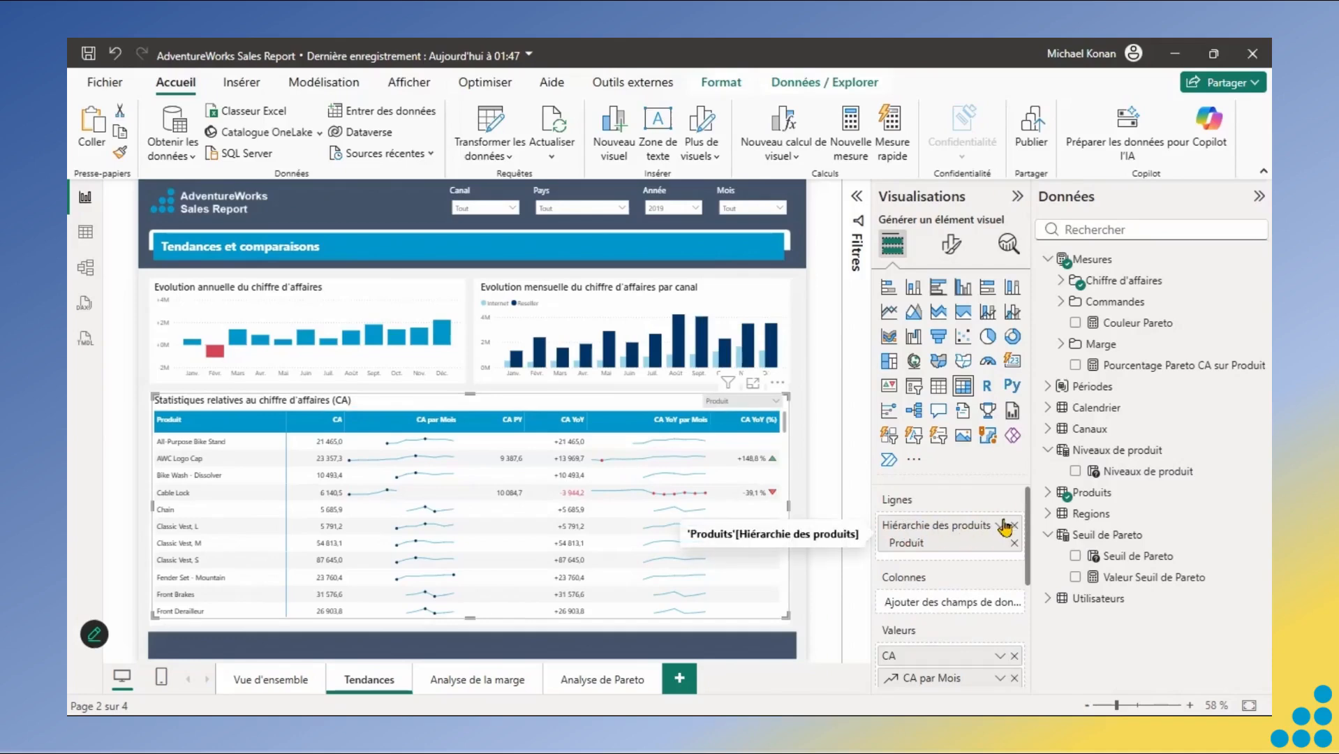
left_click(1015, 526)
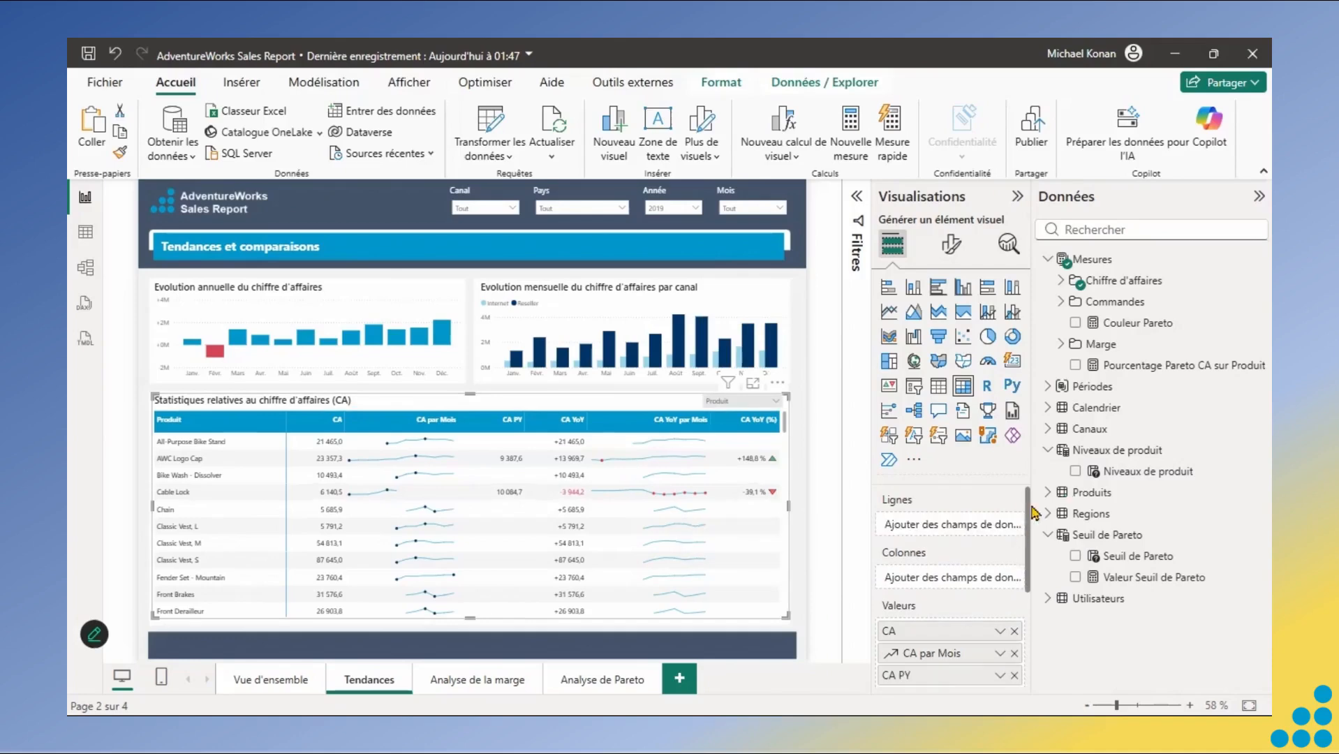
left_click(1074, 472)
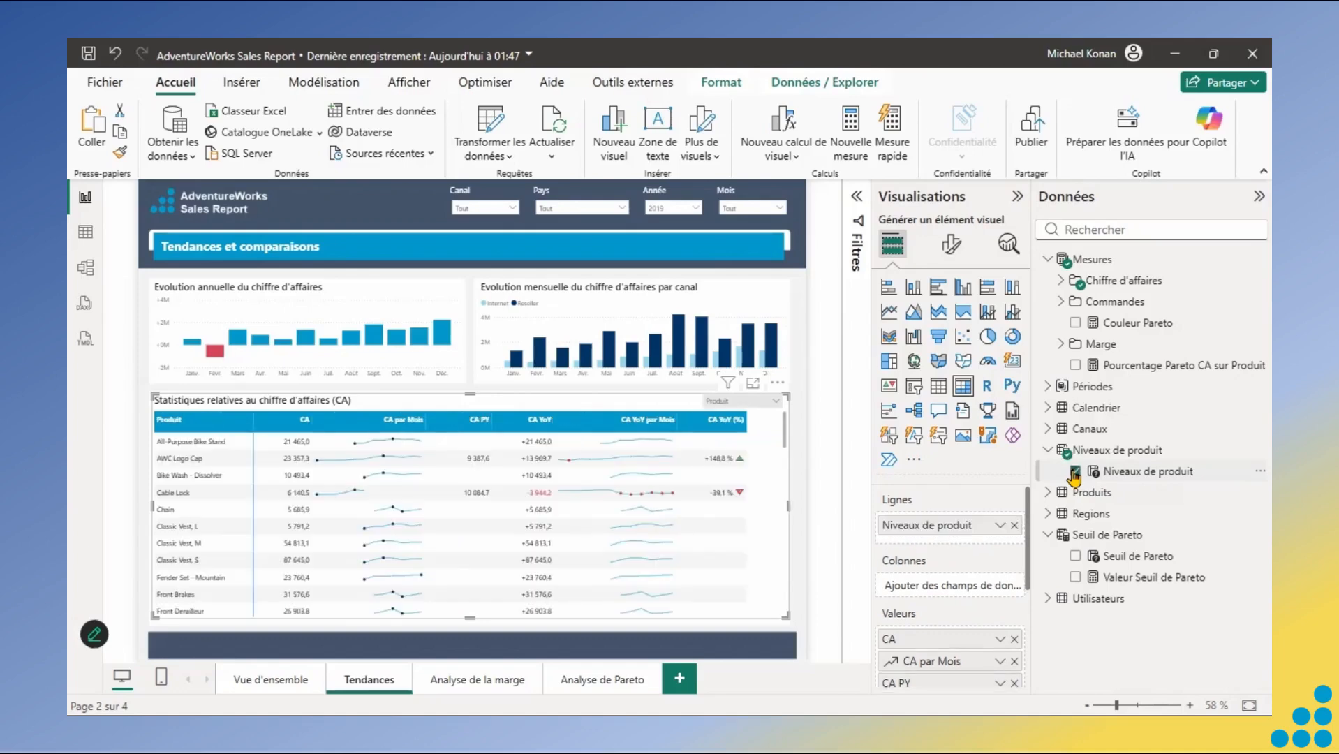
left_click(797, 404)
Check the revenue statistics matrix by choosing Catégorie and Sous Catégorie in the product-level slicer.
left_click(777, 414)
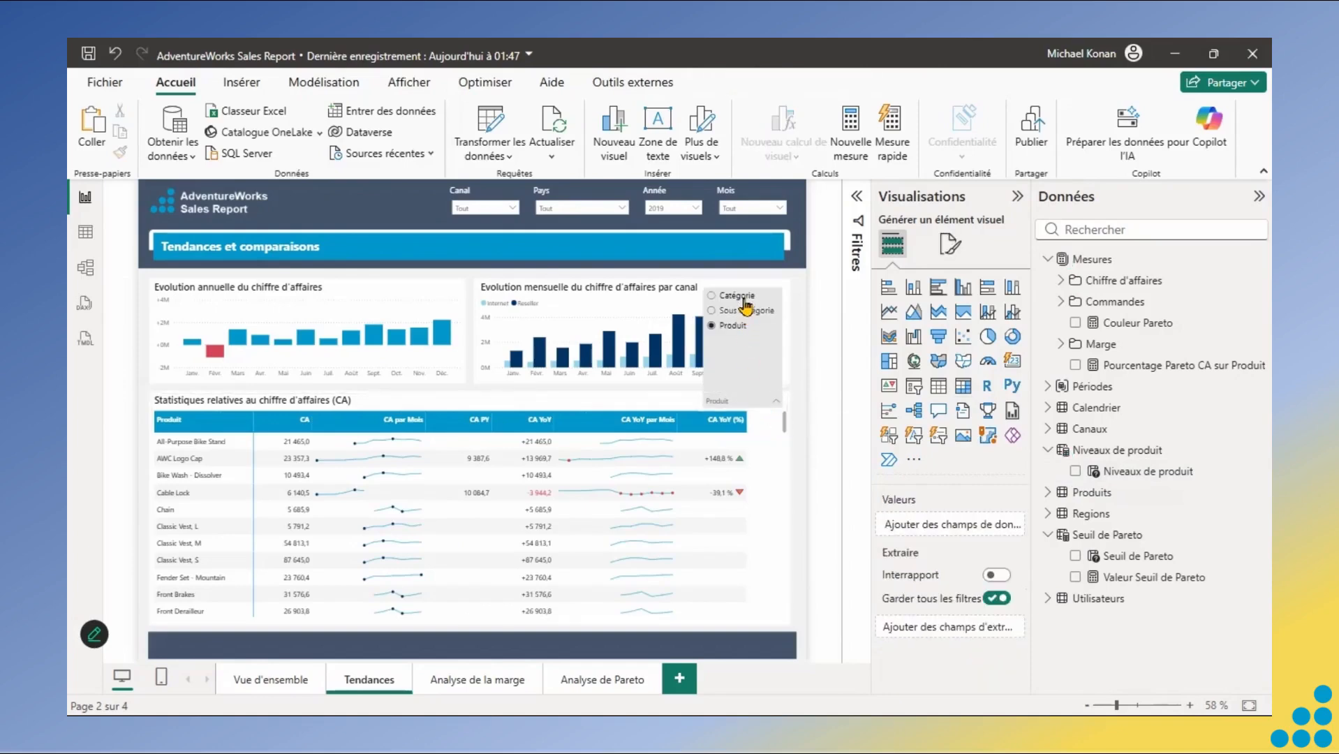
left_click(746, 300)
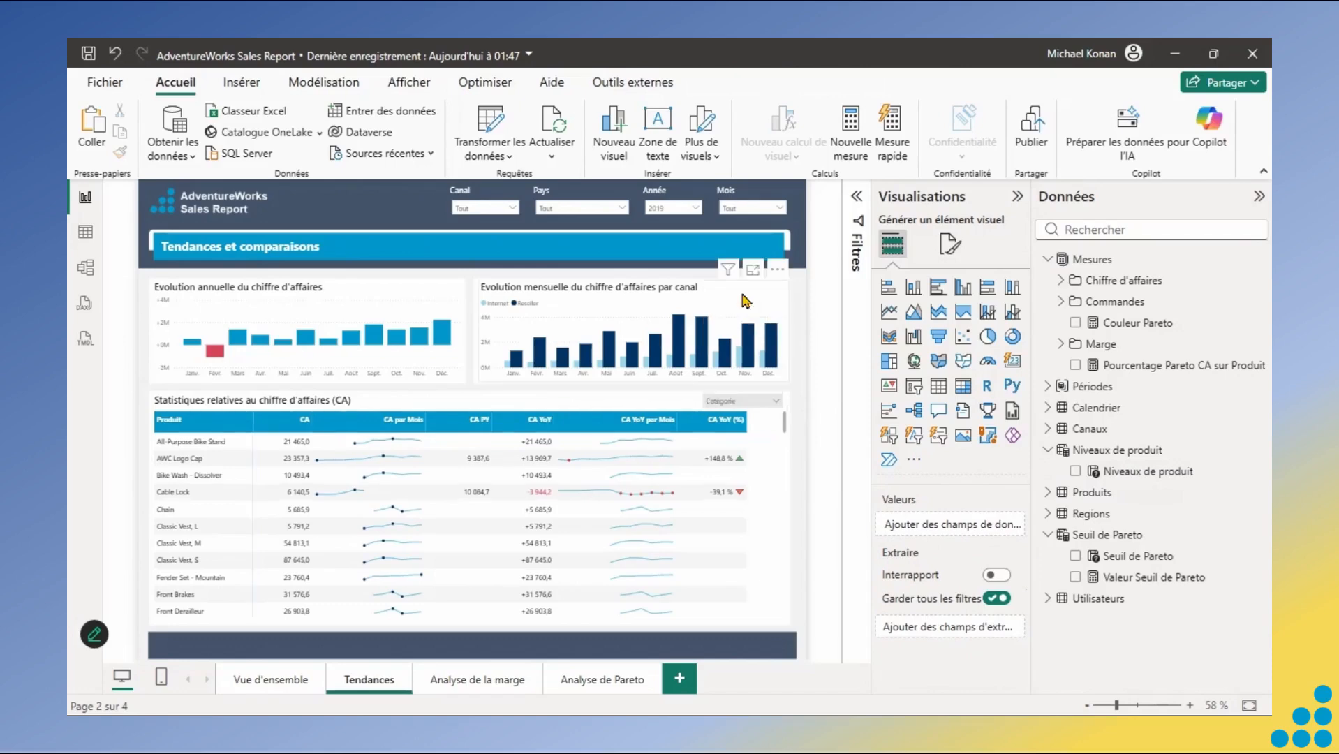
left_click(778, 402)
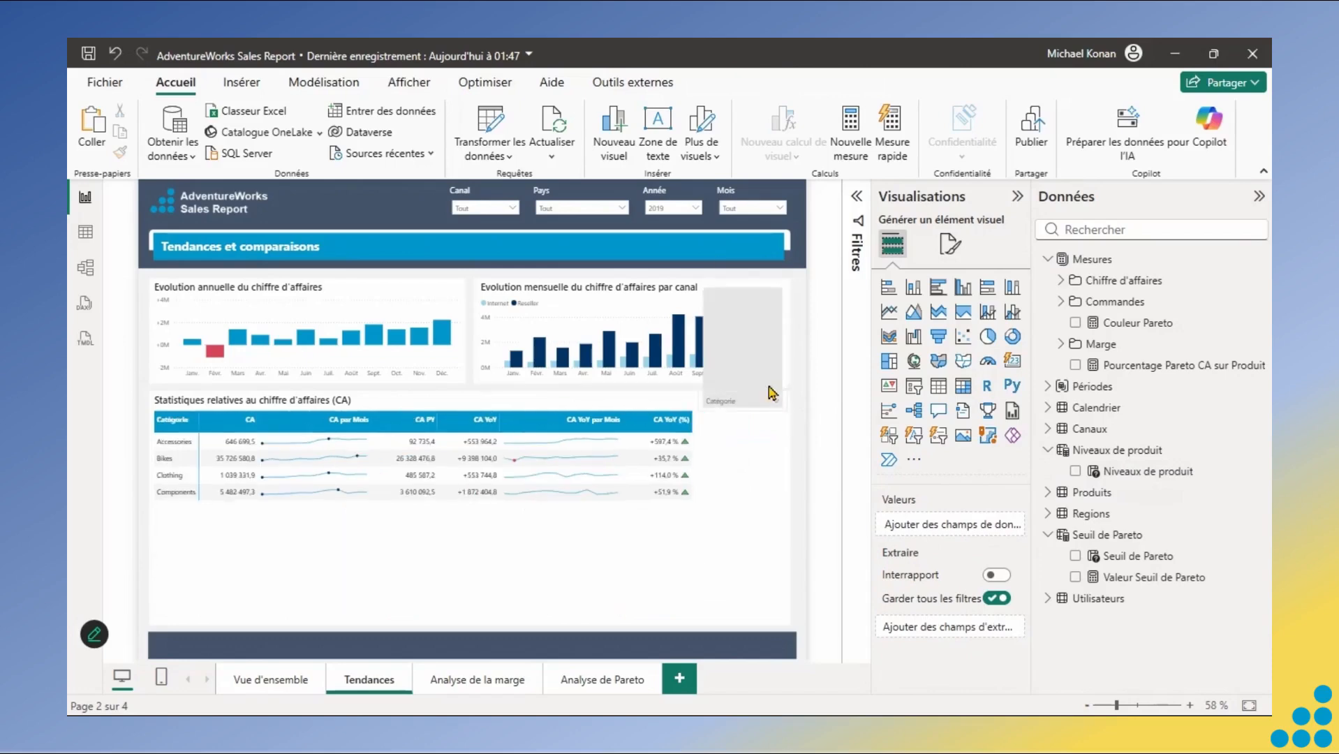
left_click(726, 314)
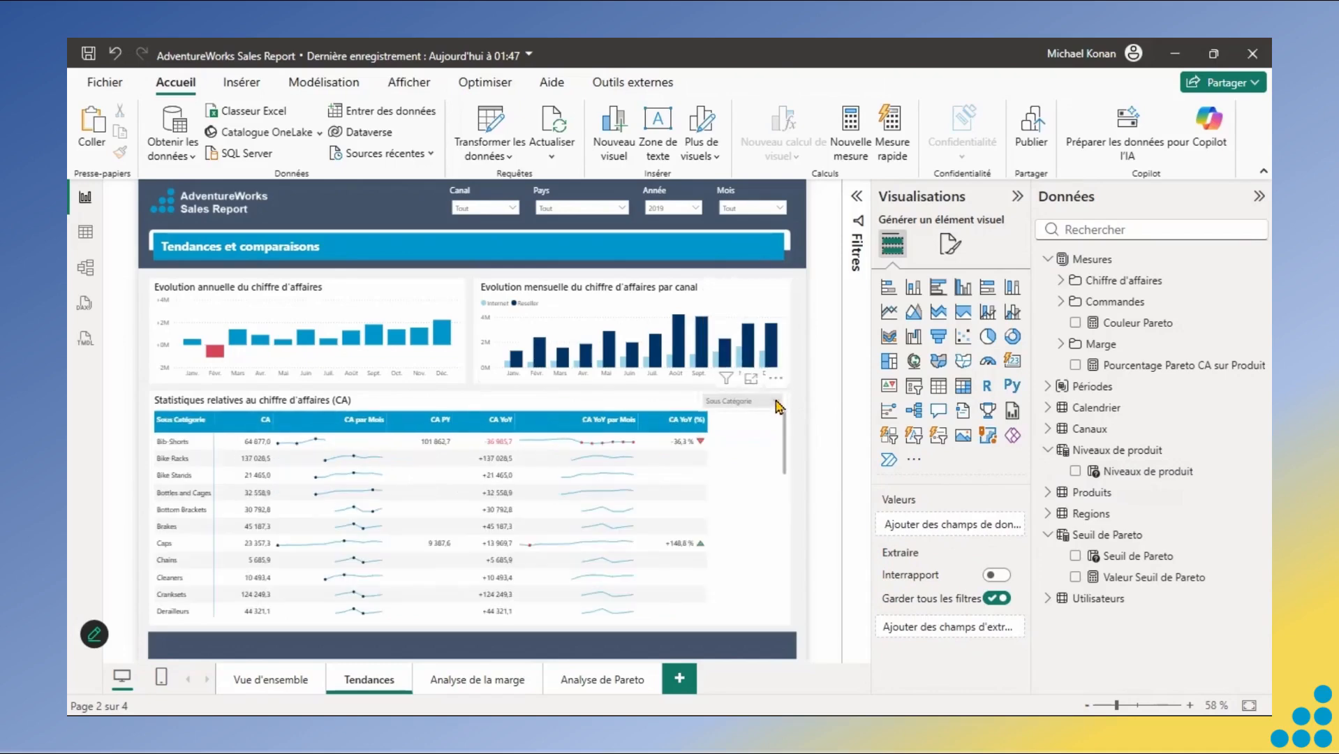
Switch the product-level slicer to Produit and widen the matrix's Produit column so the table fills its frame.
left_click(777, 400)
left_click(726, 326)
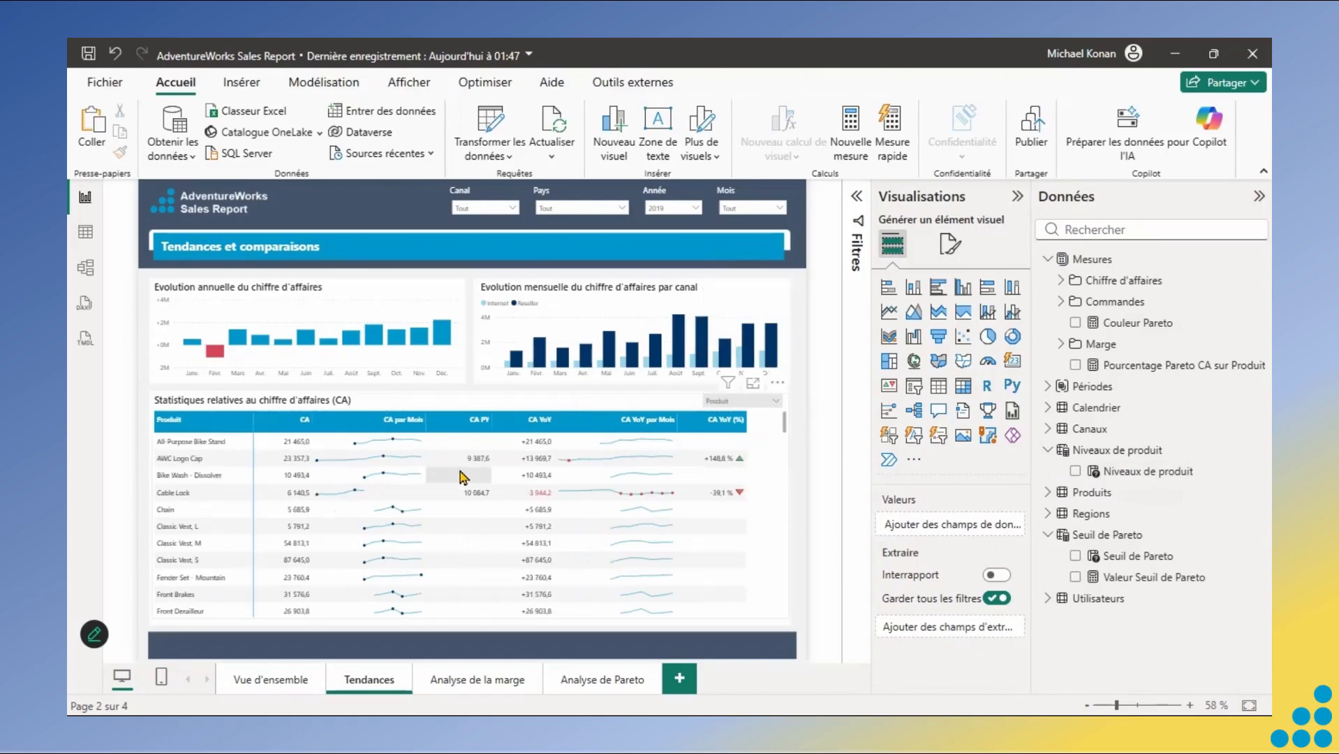
left_click_drag(250, 423, 281, 428)
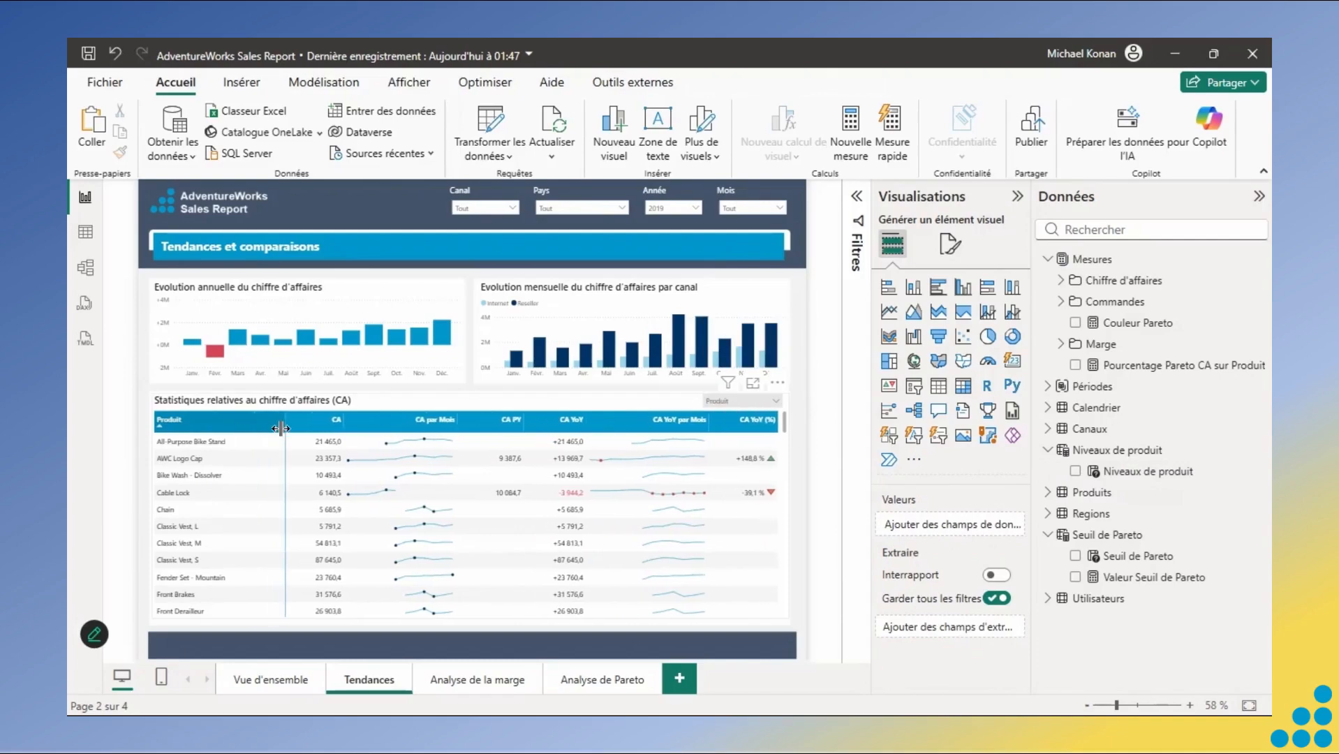
Switch the product-level slicer to Catégorie and widen the matrix's Catégorie column so the table fills its frame.
left_click(775, 403)
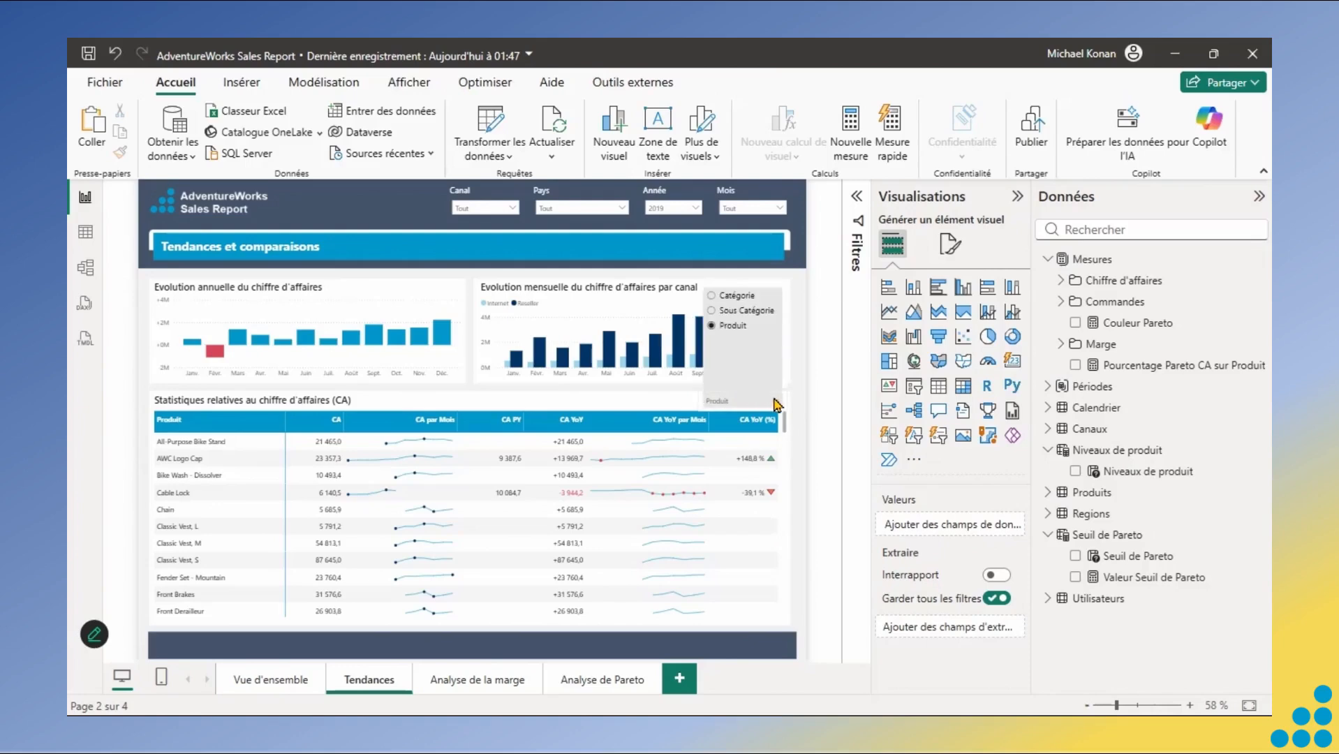
left_click(731, 296)
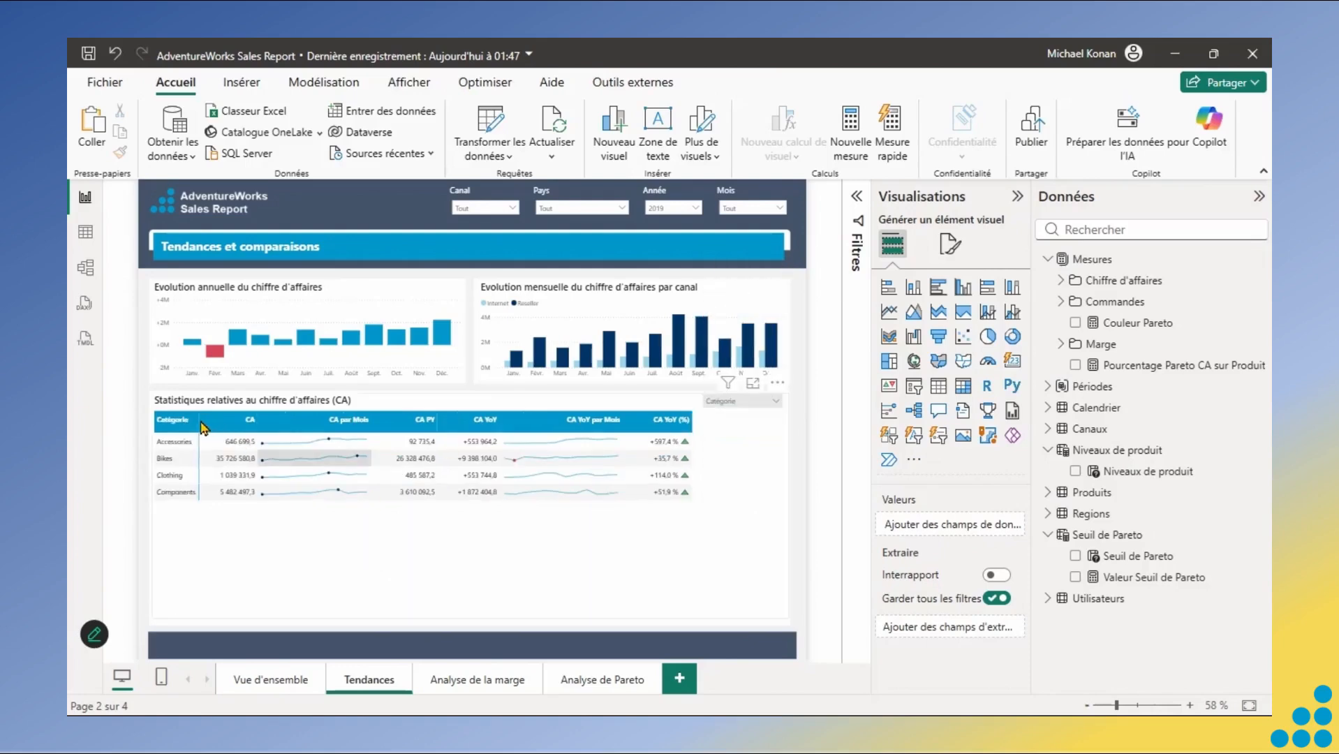
left_click_drag(199, 419, 287, 439)
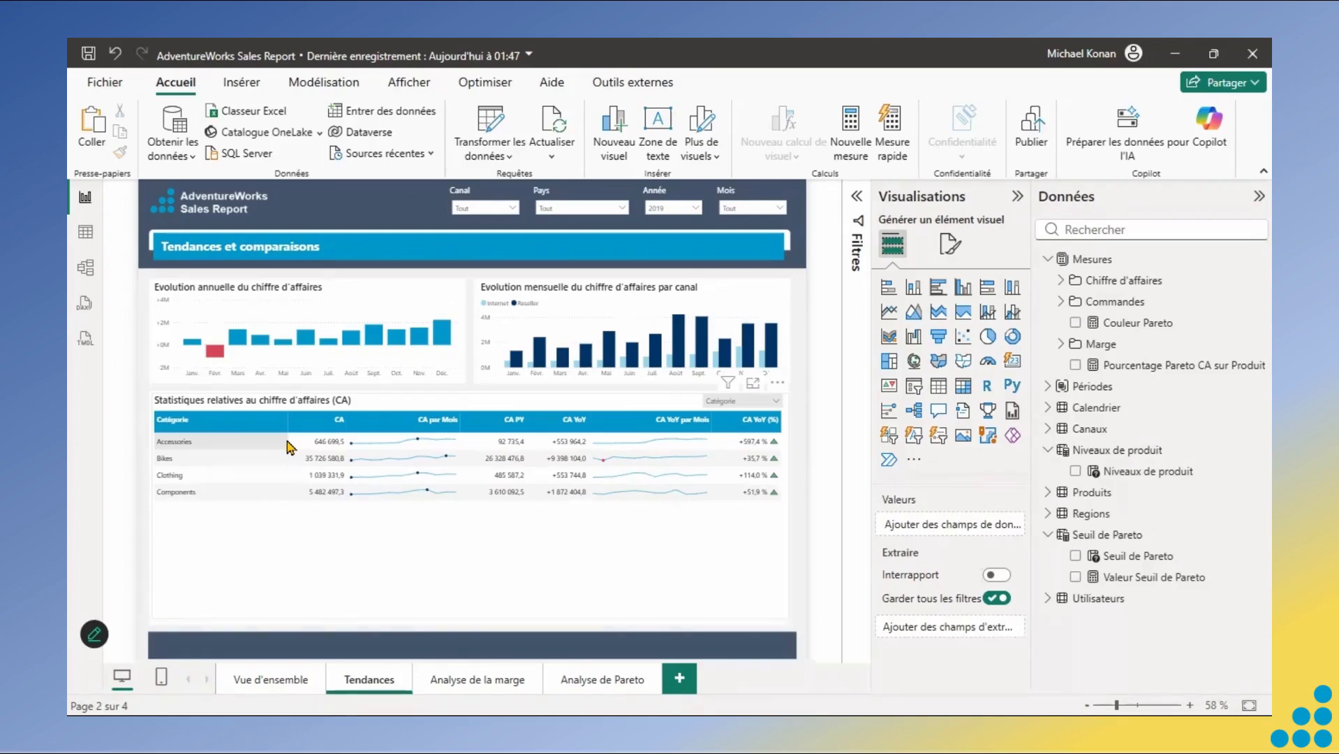
left_click(287, 441)
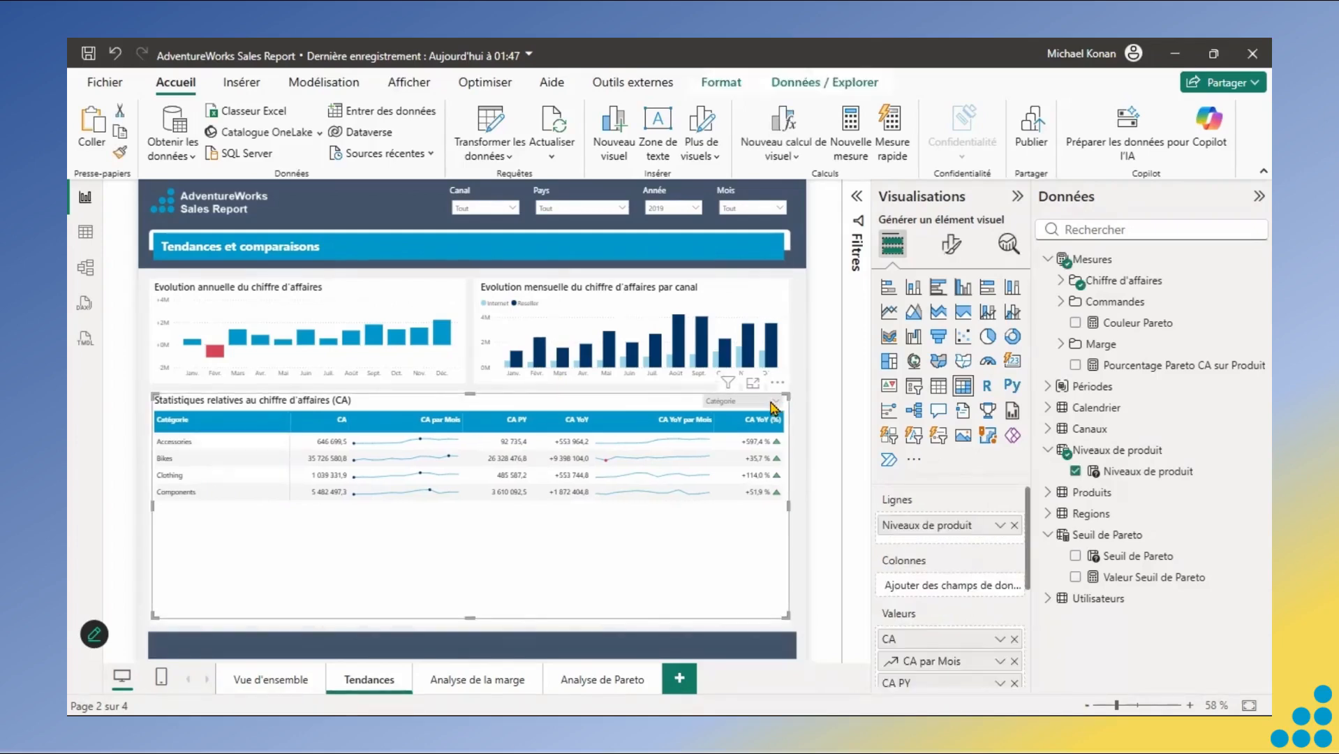
Switch the product-level slicer to Sous Catégorie and widen the matrix's Sous Catégorie column so the table fills its frame.
left_click(810, 404)
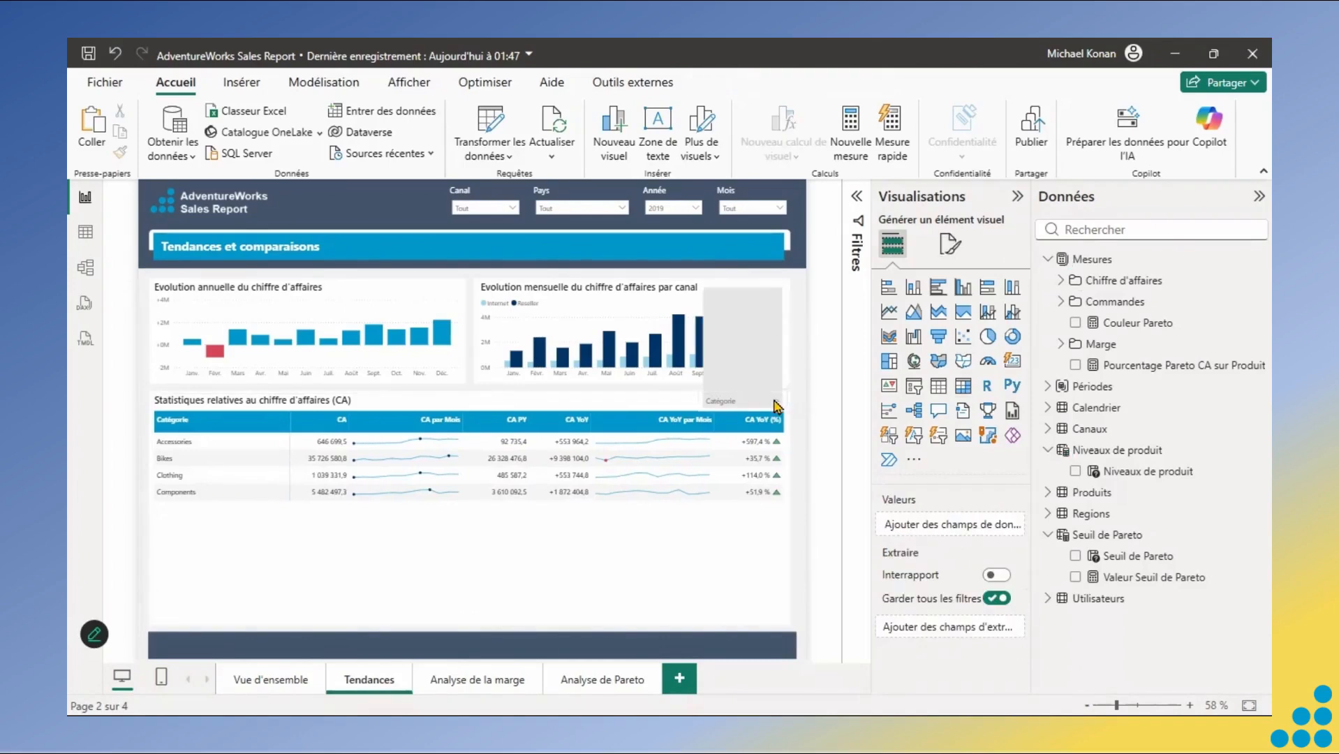
left_click(734, 317)
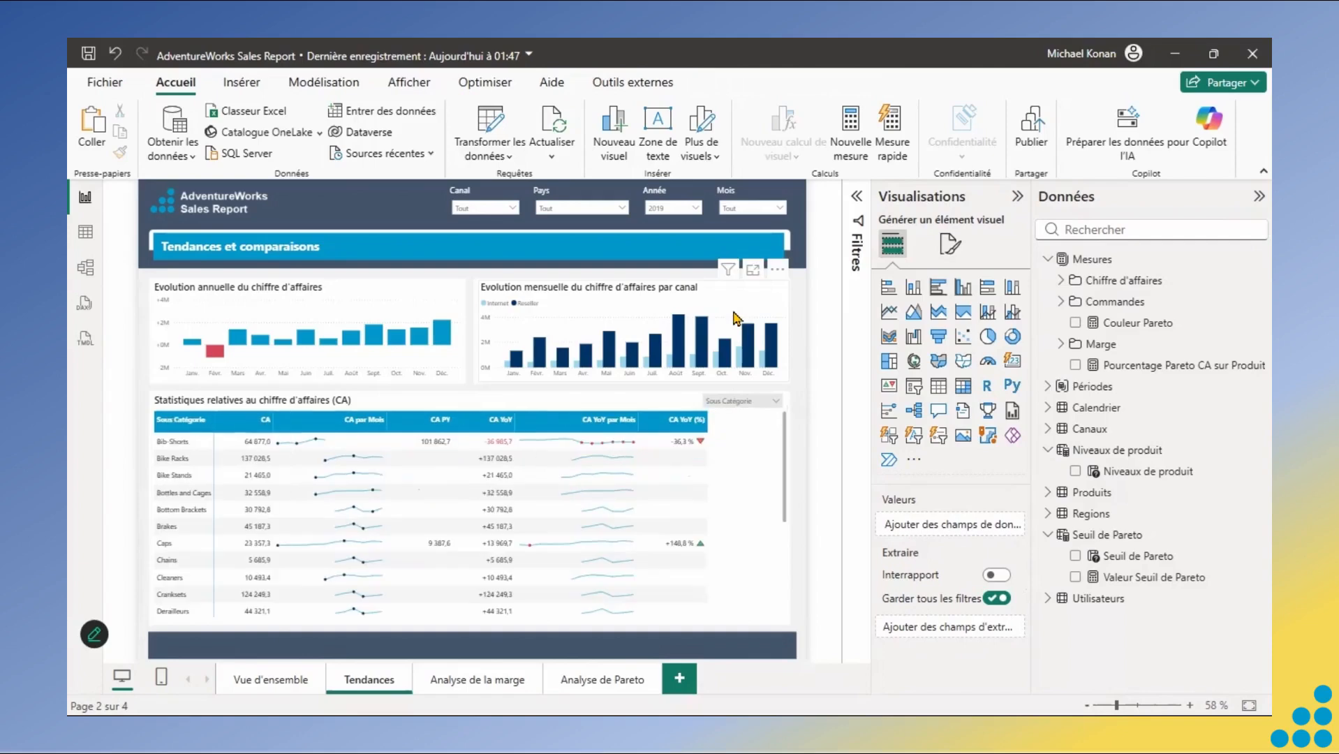
left_click_drag(210, 423, 287, 445)
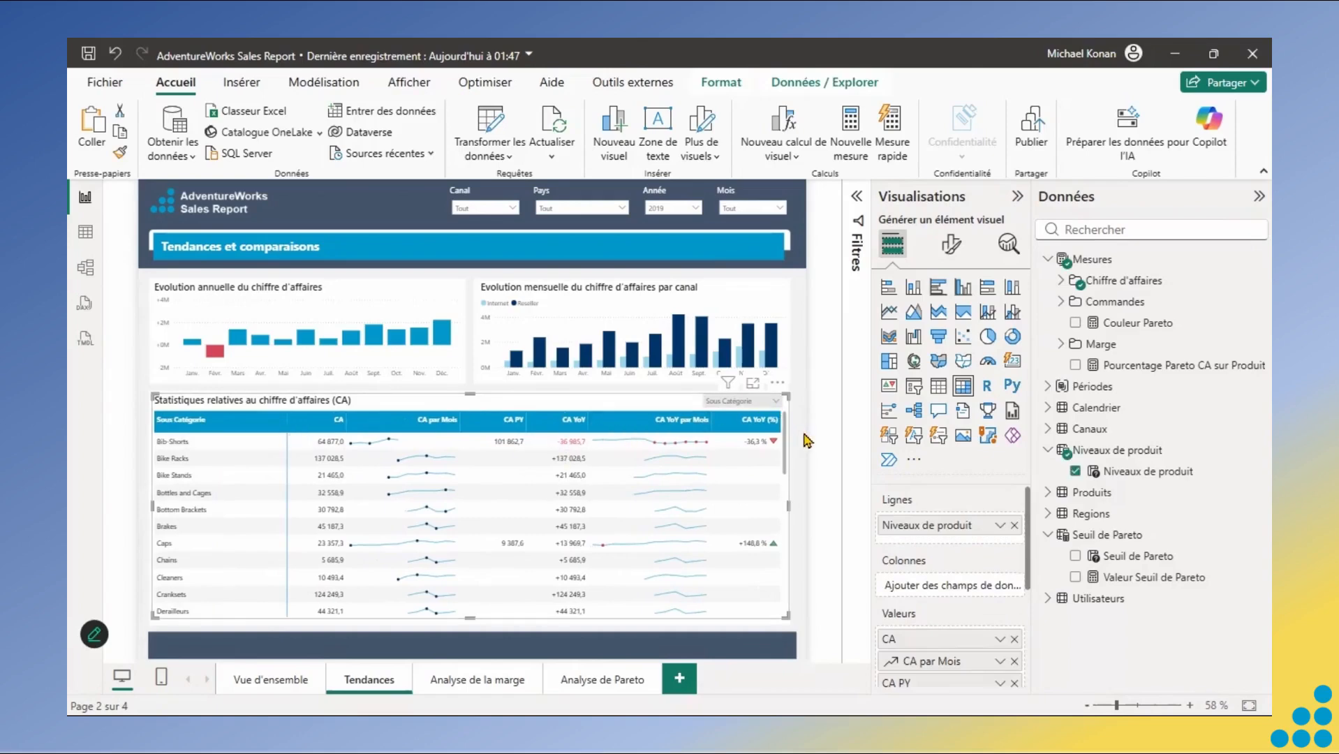
left_click(807, 441)
Check the resized revenue statistics matrix by choosing Catégorie, Sous Catégorie and Produit in turn in the product-level slicer.
left_click(775, 401)
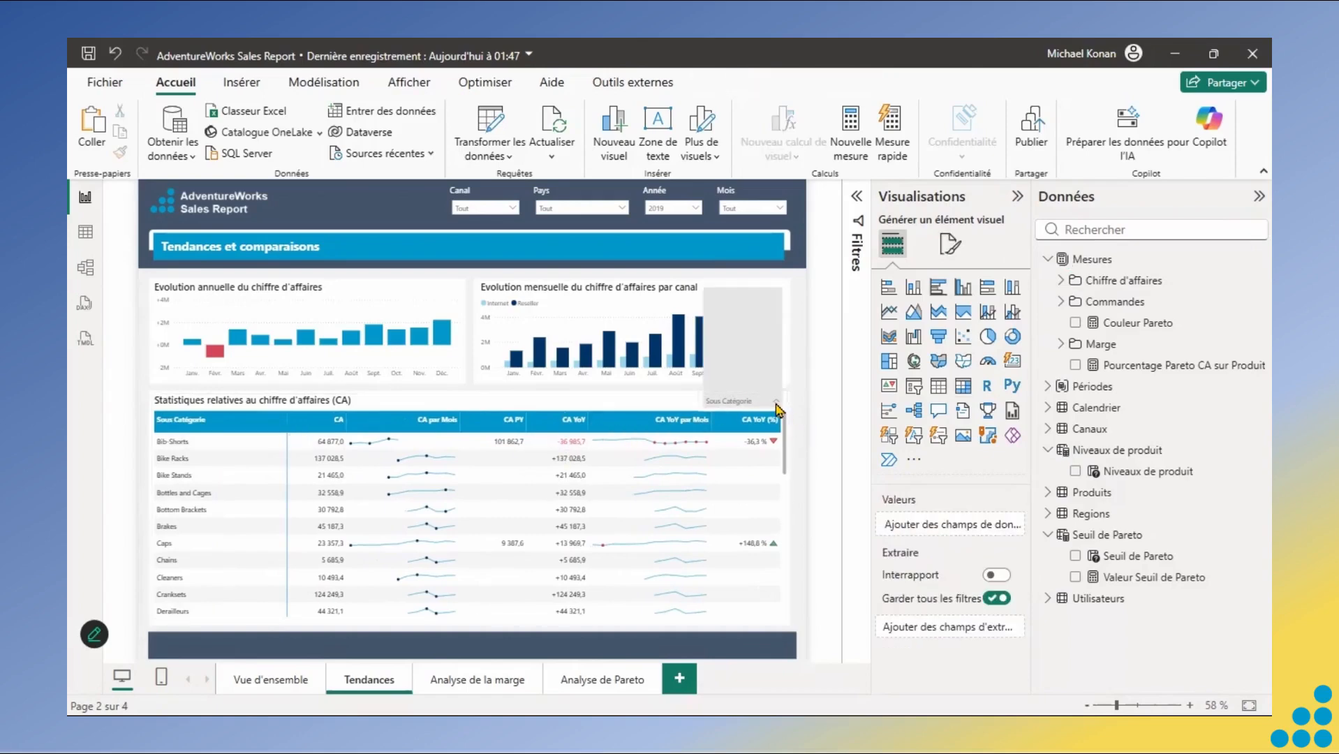
left_click(734, 295)
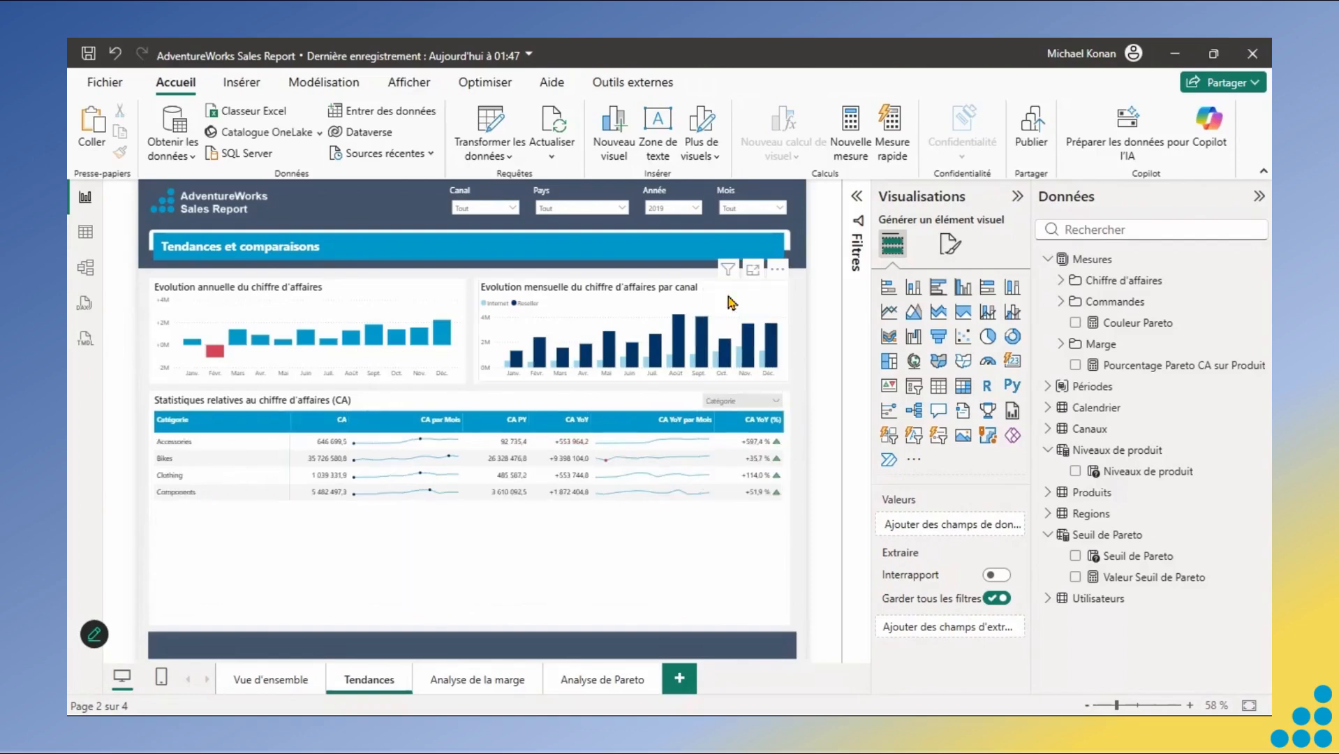
left_click(775, 400)
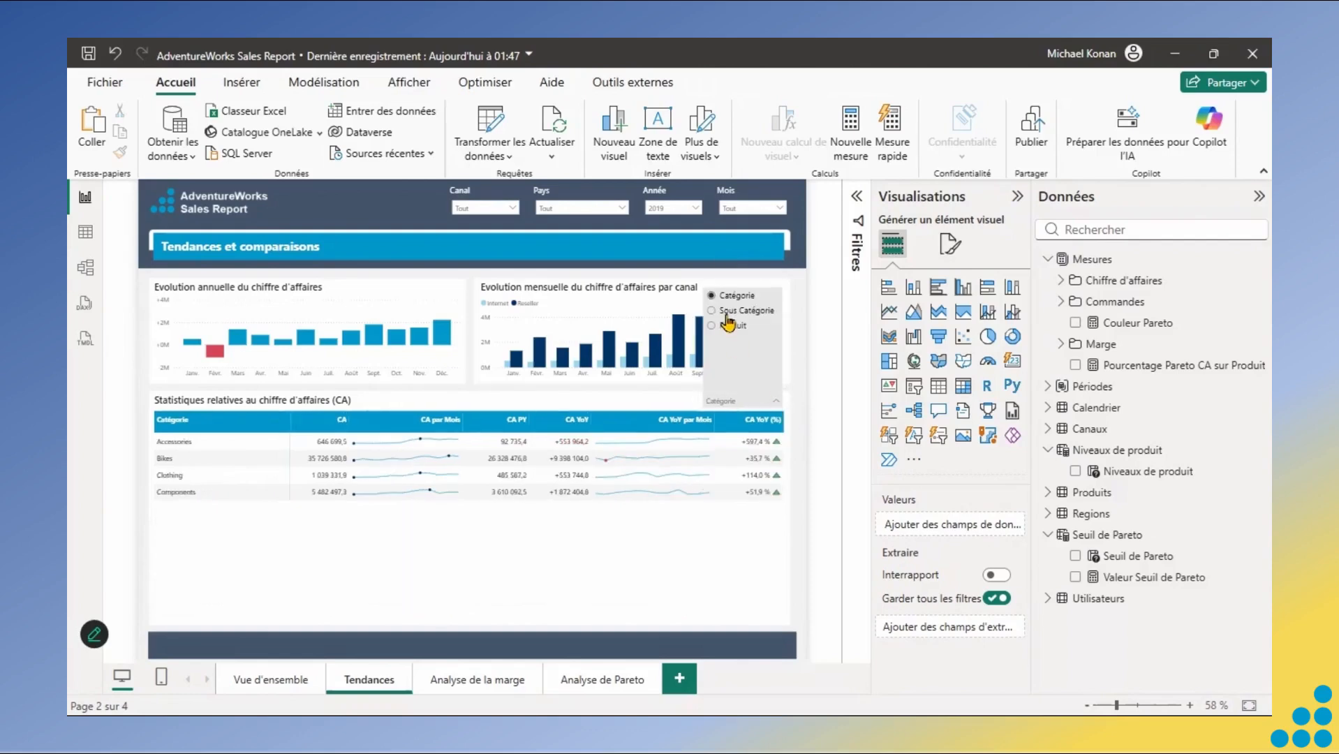
left_click(726, 311)
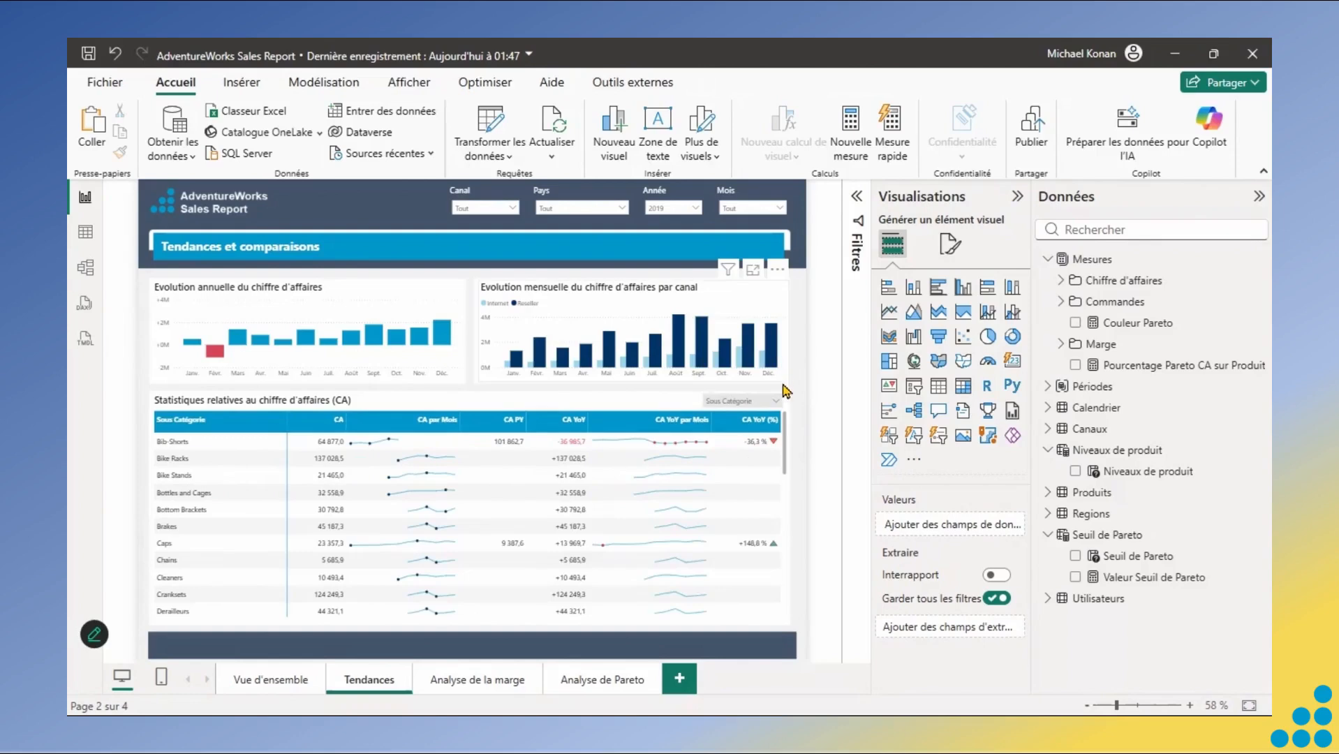
left_click(775, 402)
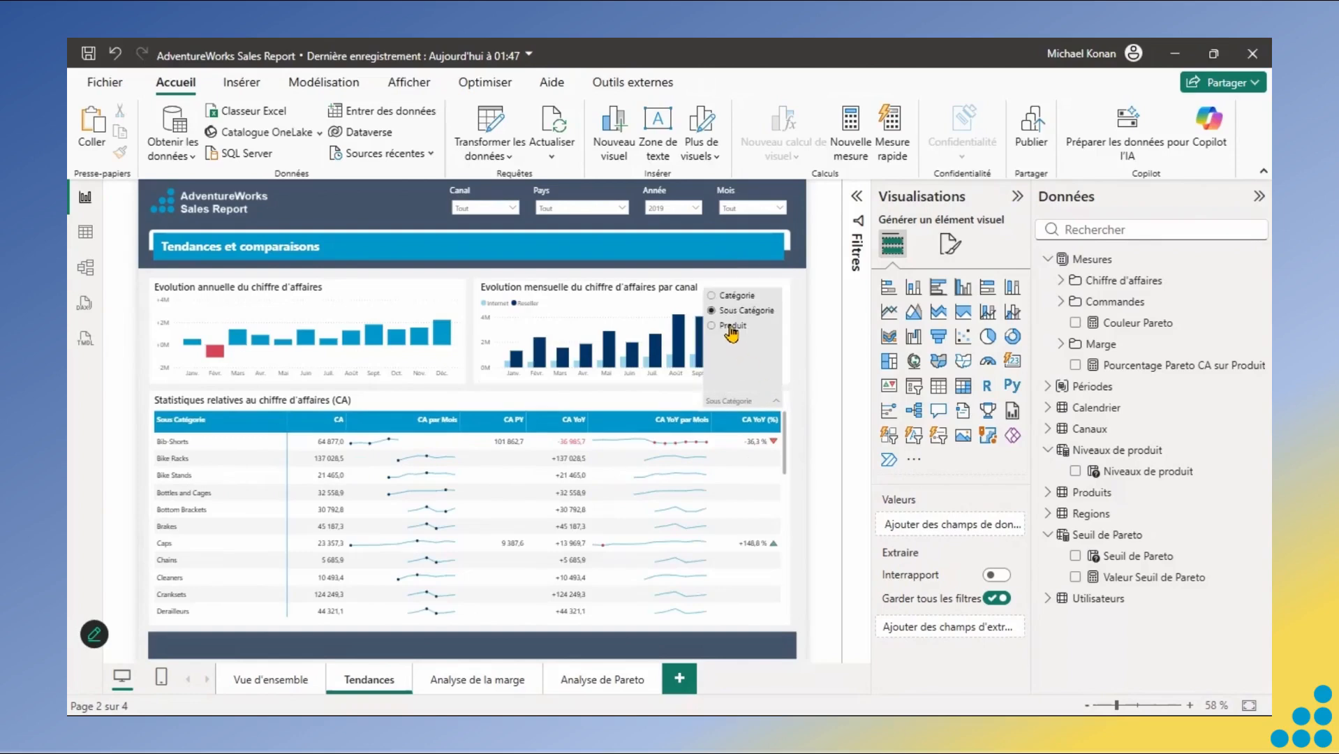
left_click(731, 328)
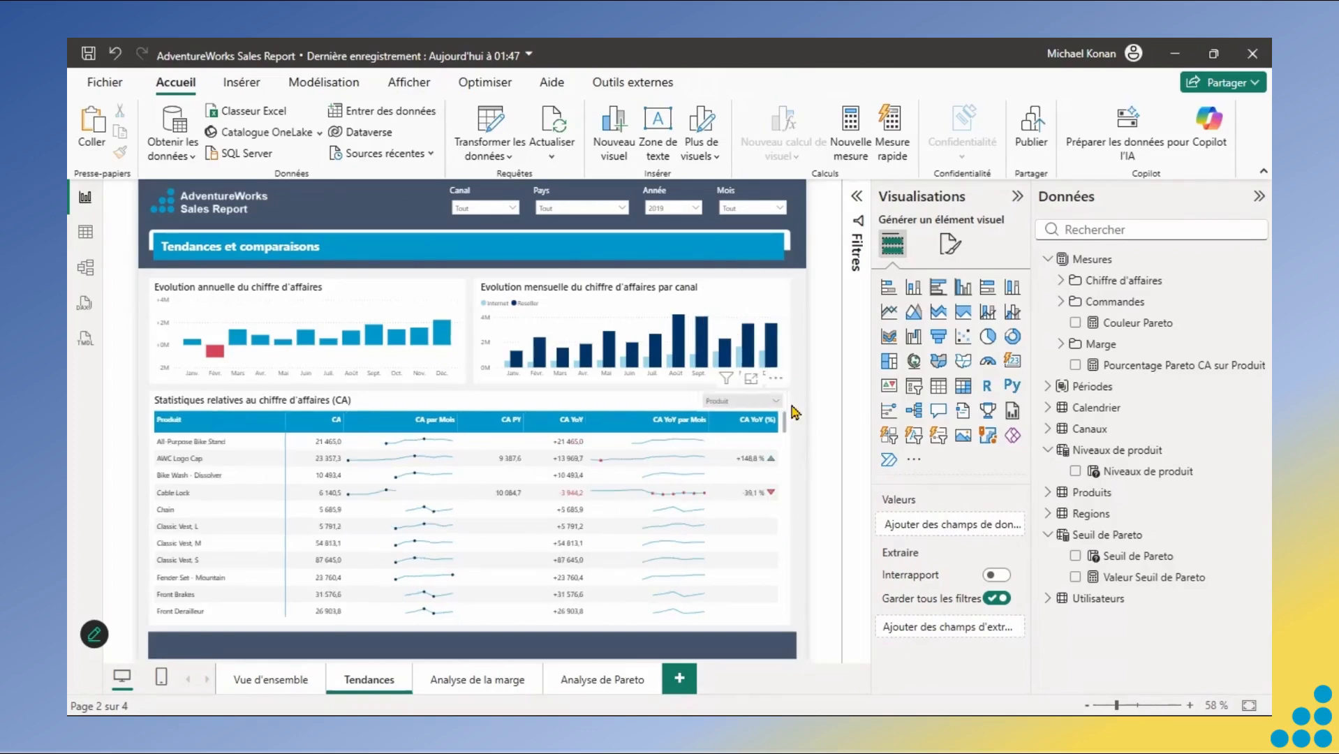